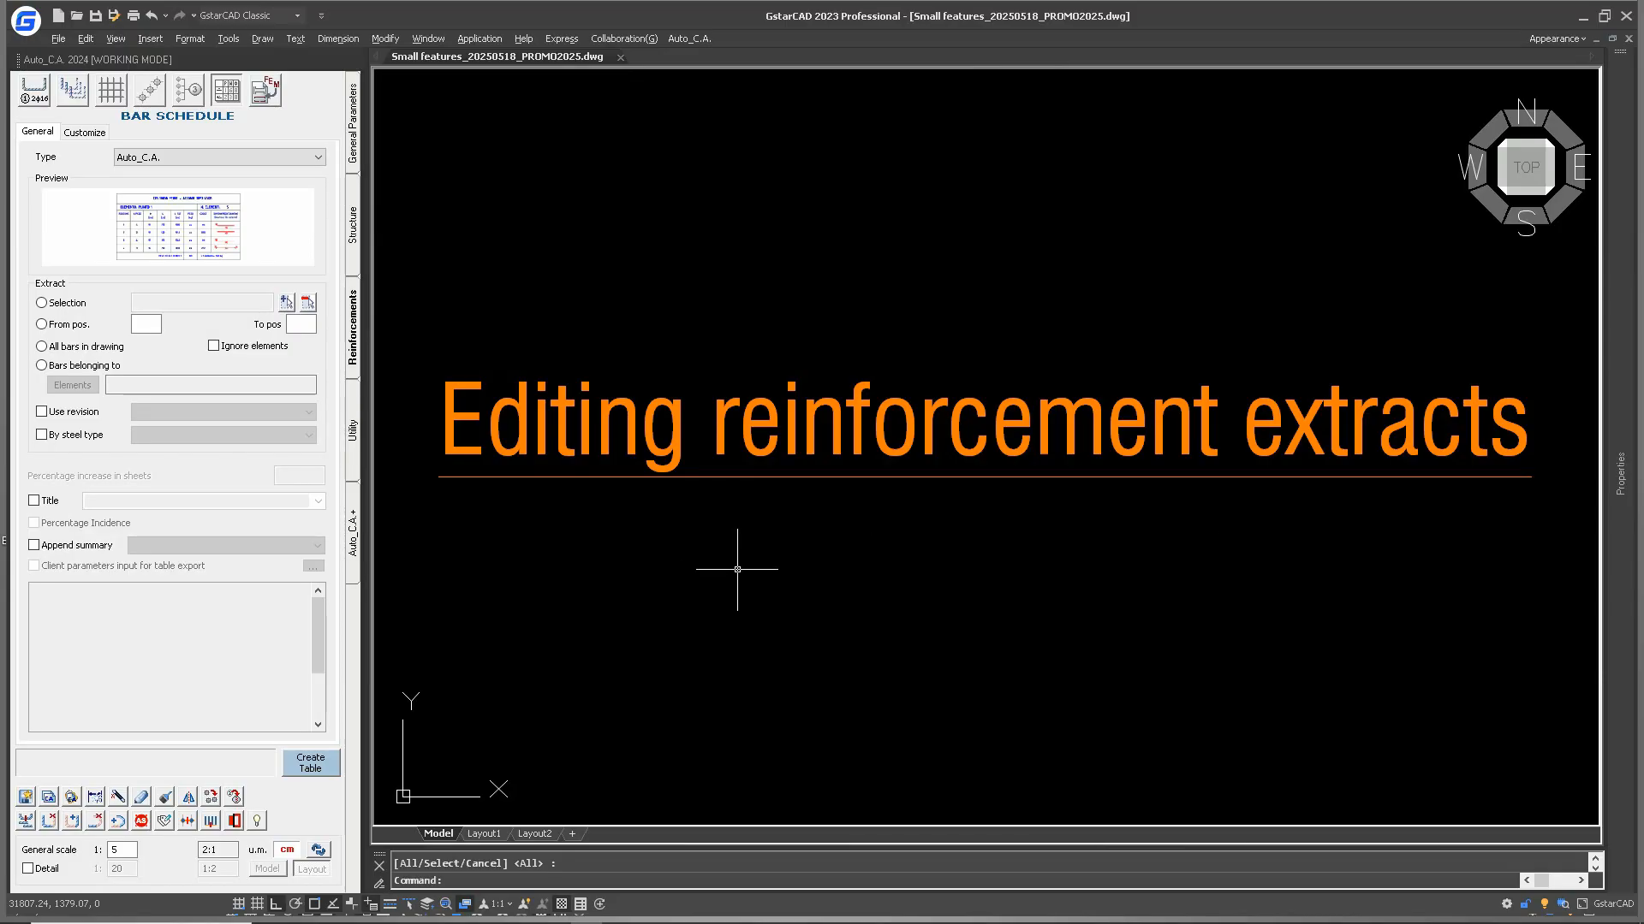
Create an Auto_C.A. type bar schedule for all bars in the drawing and place it below the "Editing reinforcement extracts" title.
click(229, 88)
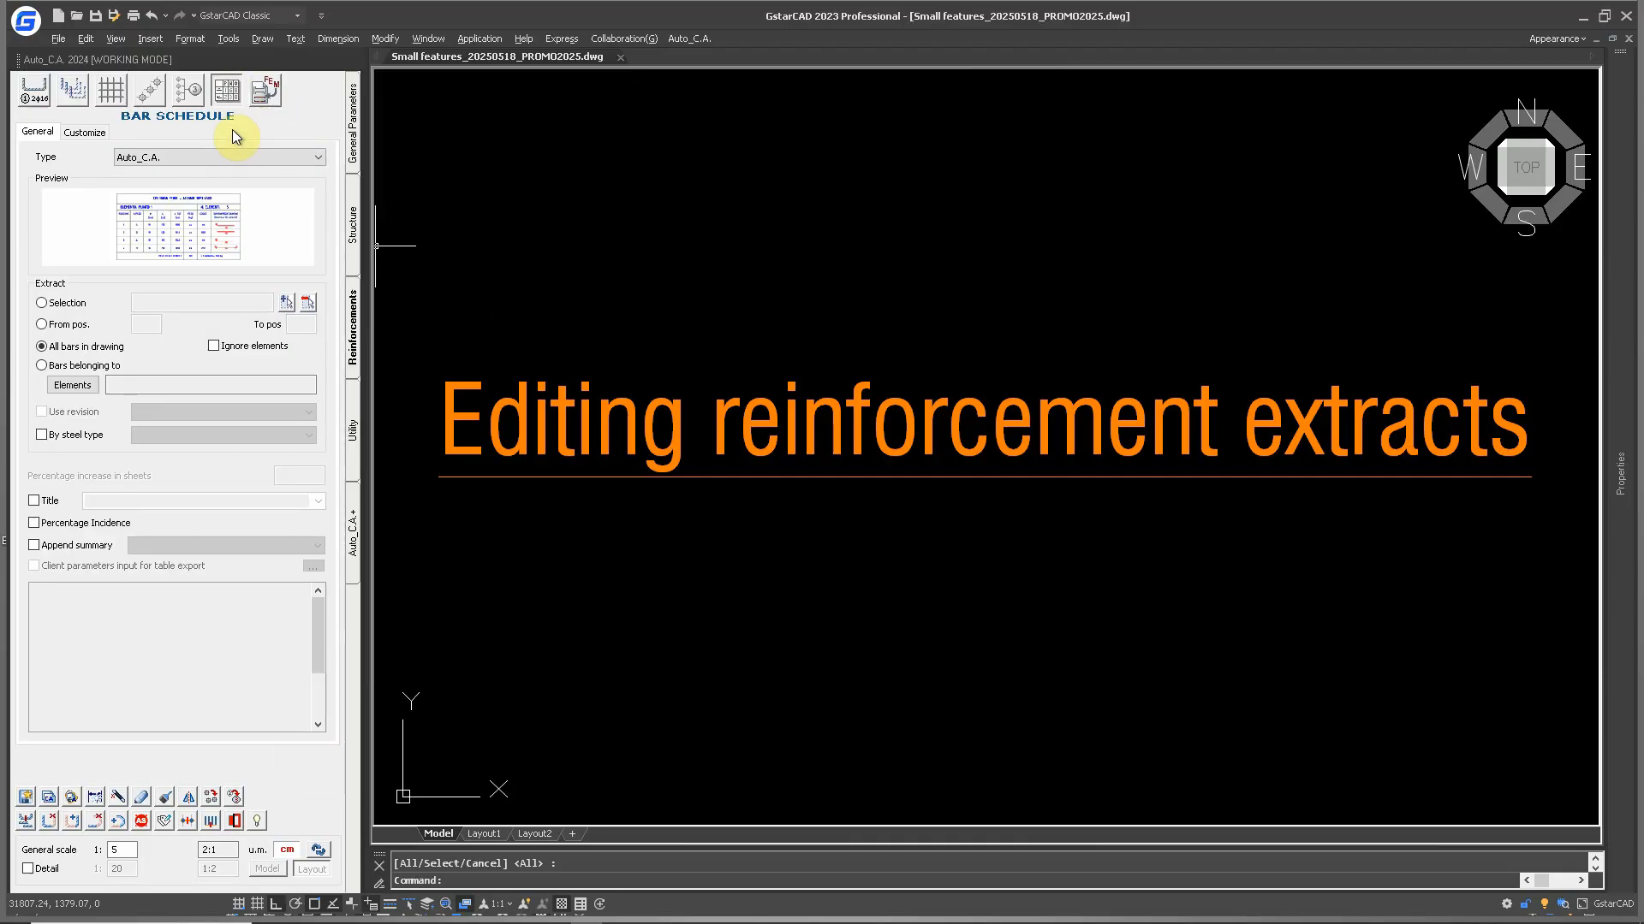
click(158, 157)
click(166, 171)
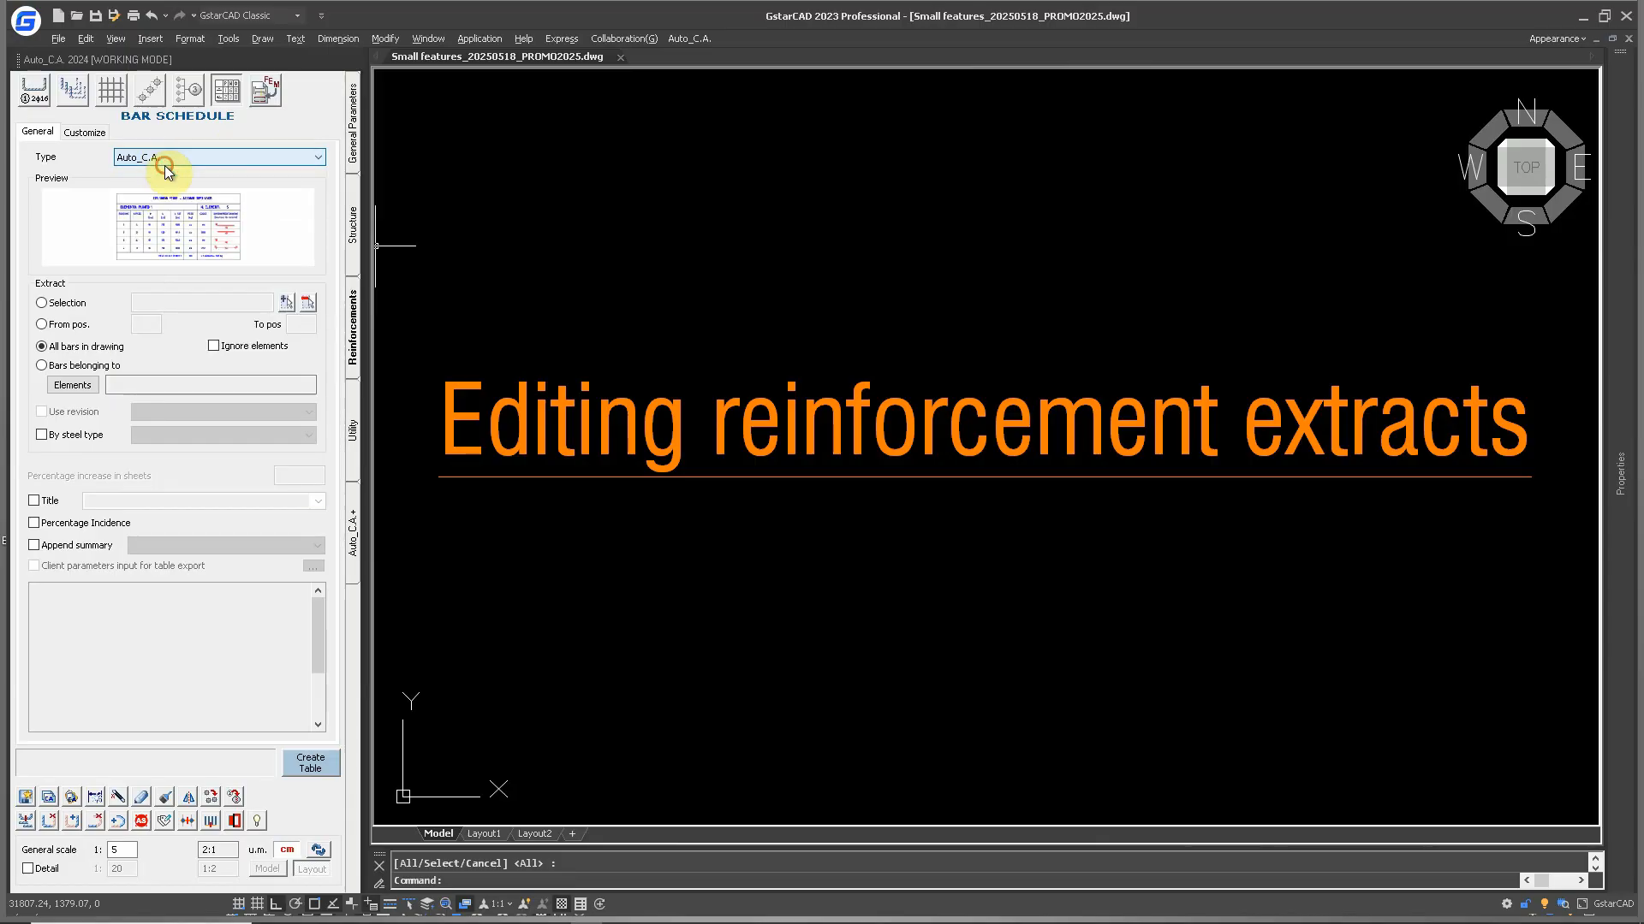
click(58, 349)
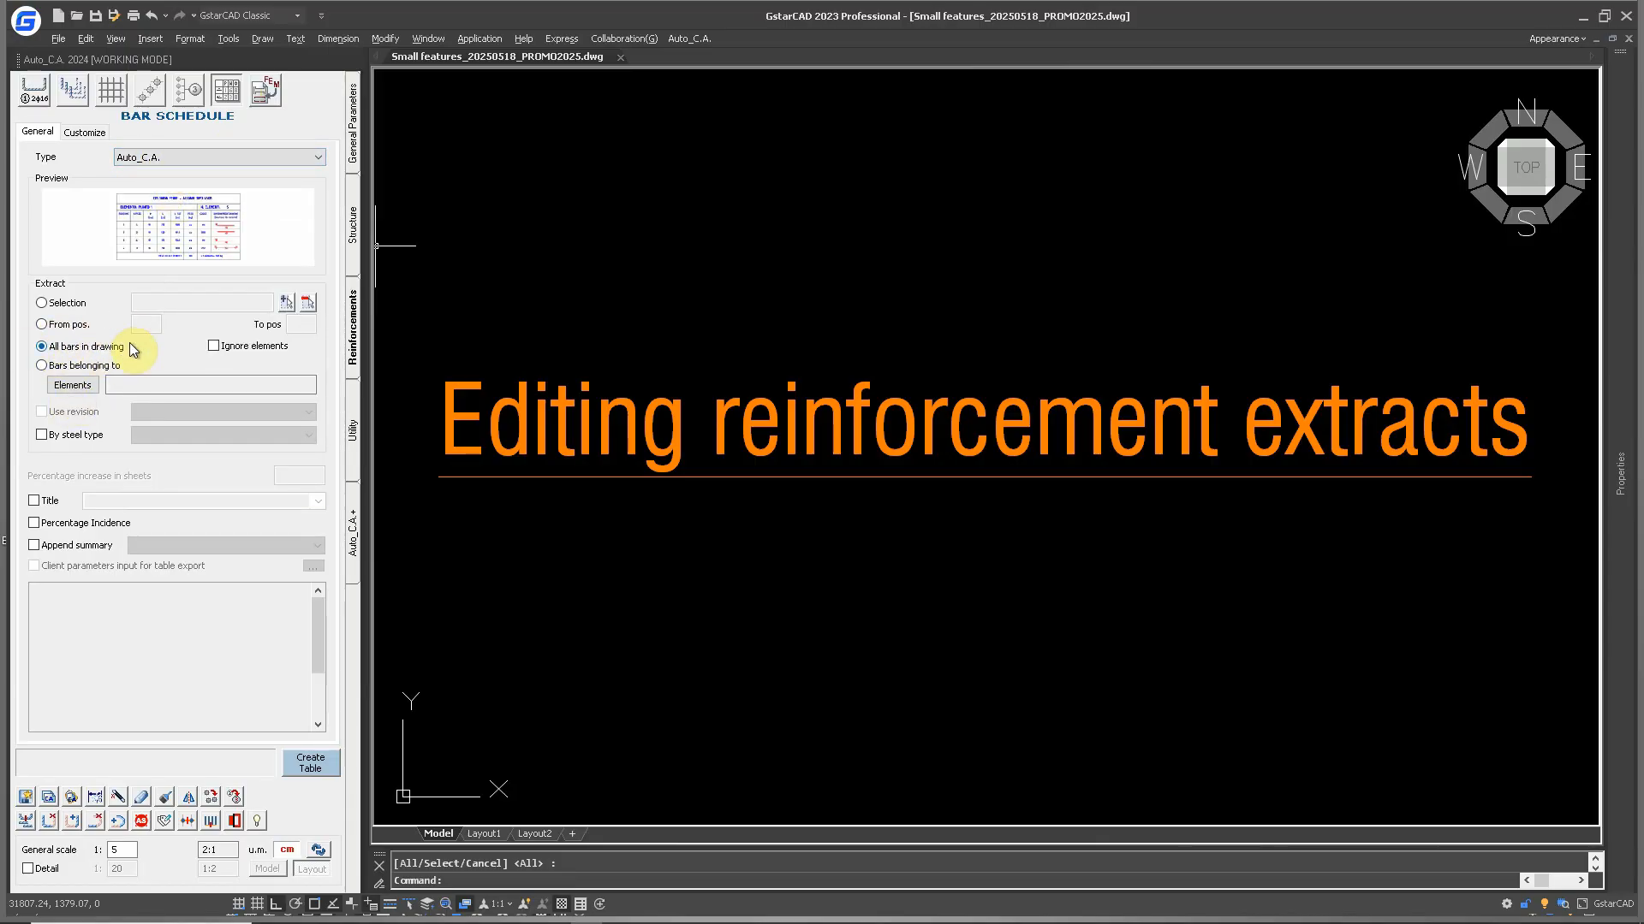
click(311, 763)
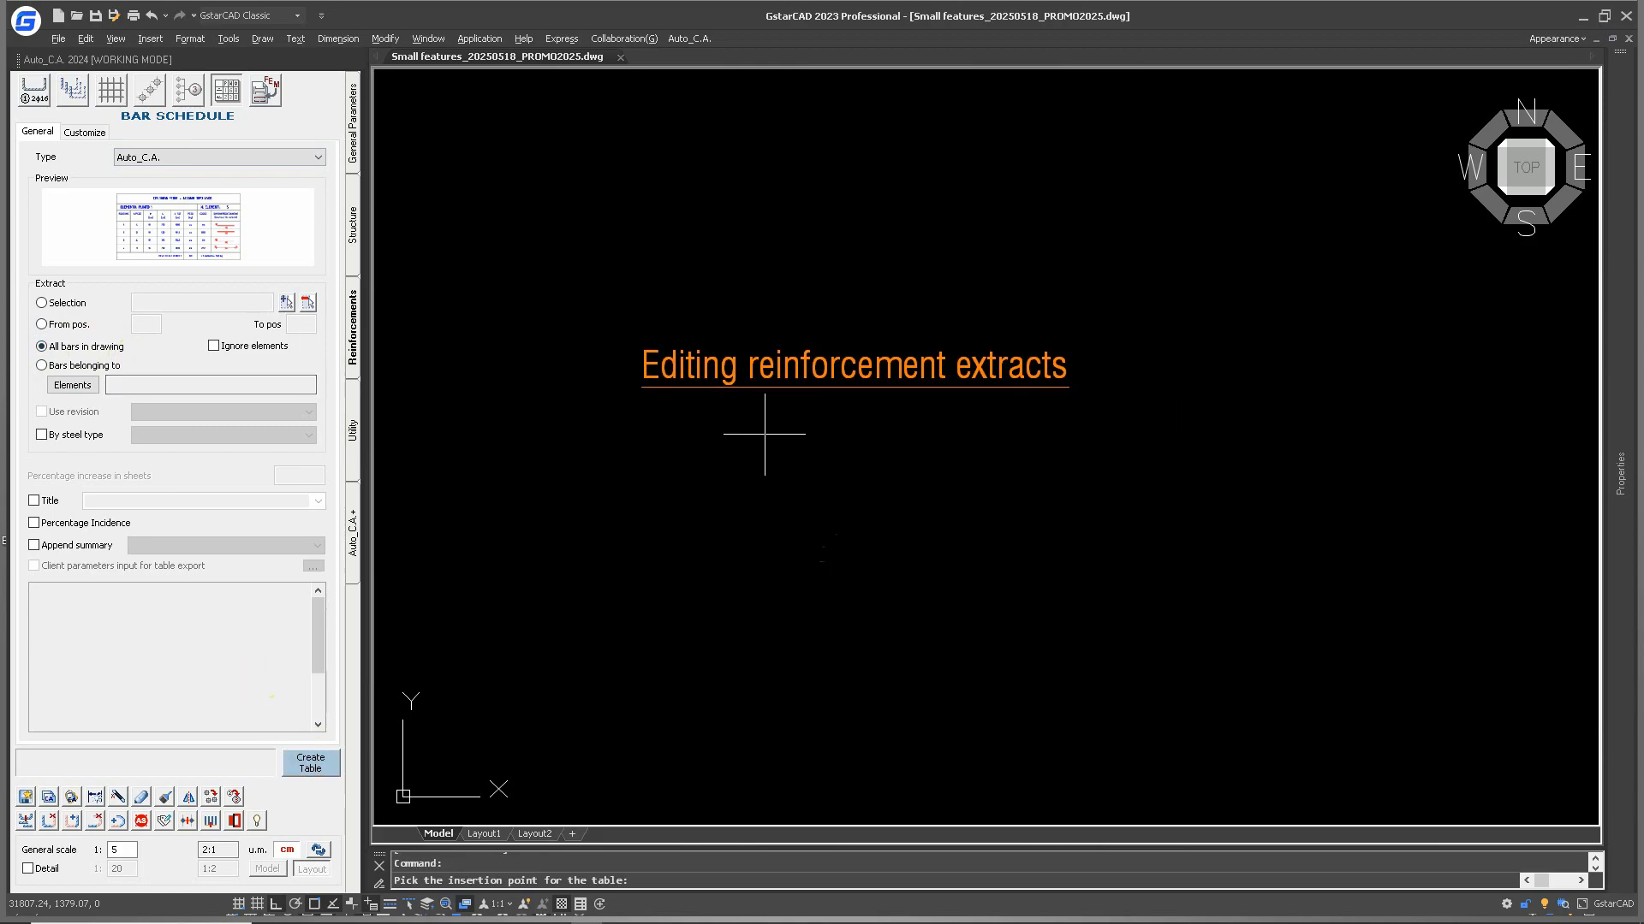
click(764, 434)
Look over the whole bar schedule from its first rows down to the joblist summary at its end.
scroll(809, 441, up, 6)
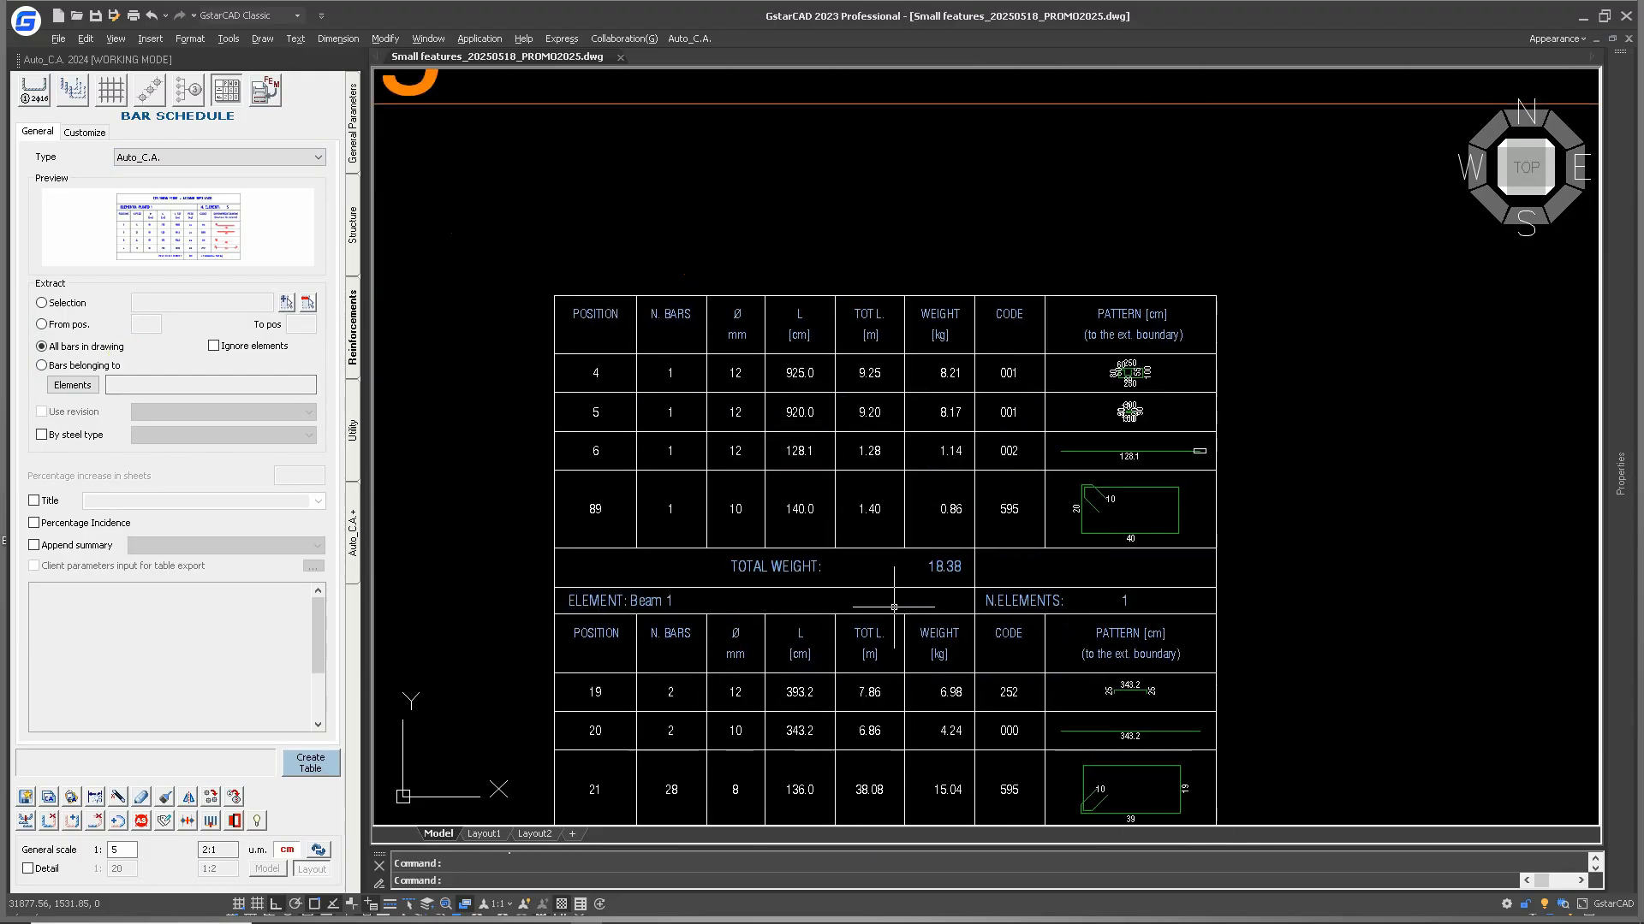
scroll(872, 431, down, 6)
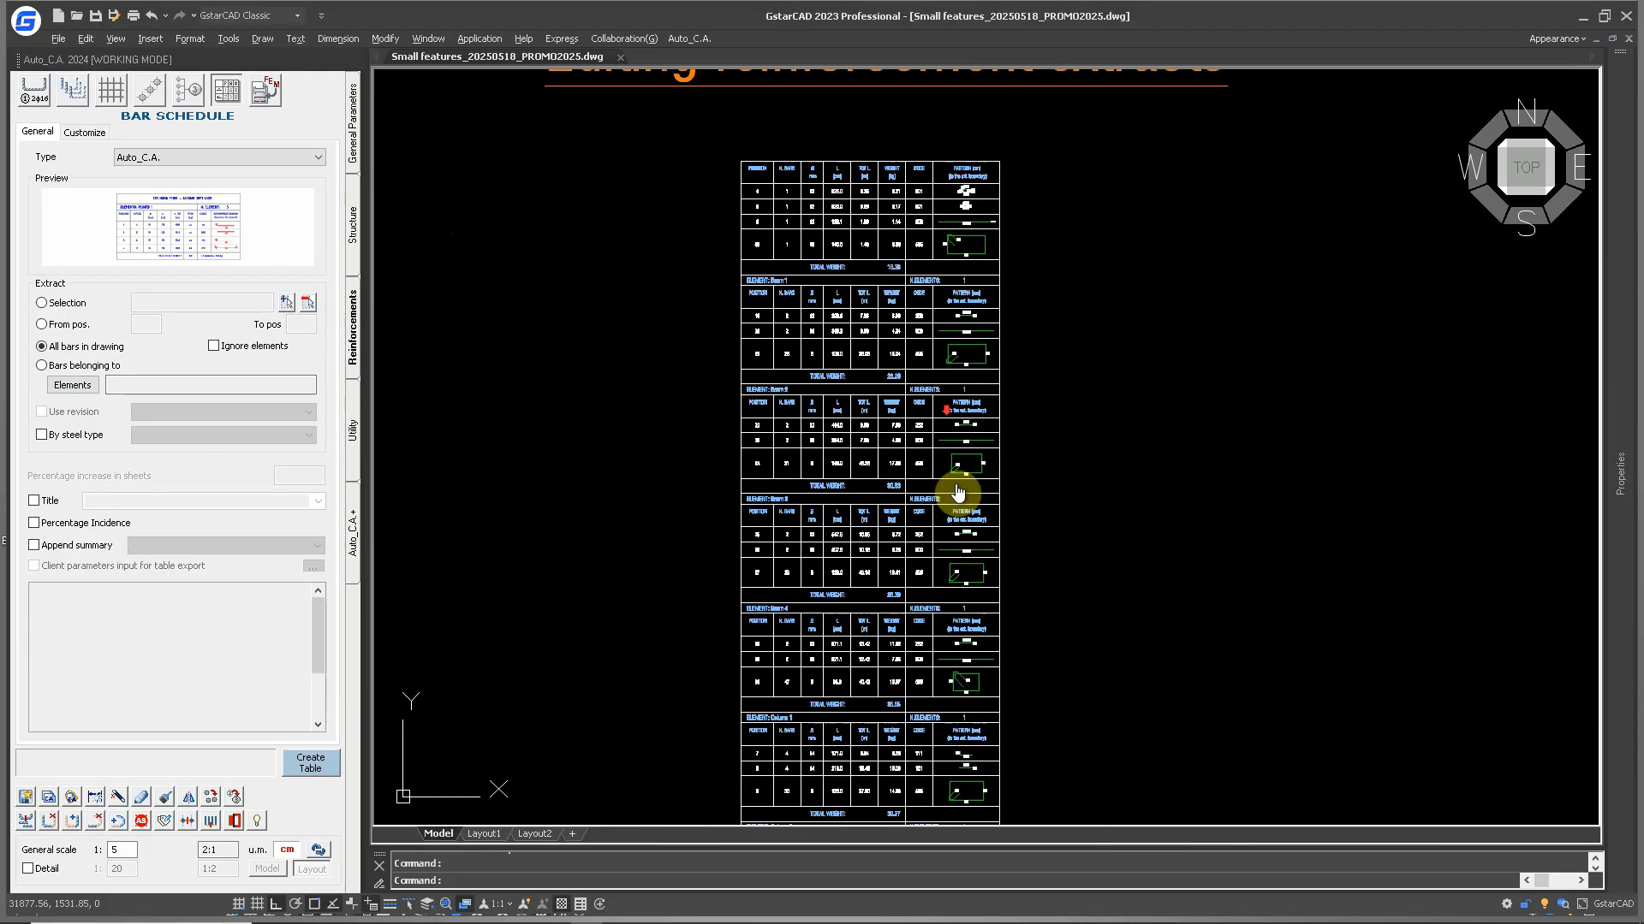
middle_drag(891, 672, 861, 371)
middle_drag(837, 617, 839, 461)
scroll(838, 576, up, 2)
middle_drag(837, 715, 816, 447)
scroll(807, 567, up, 1)
middle_drag(811, 689, 833, 580)
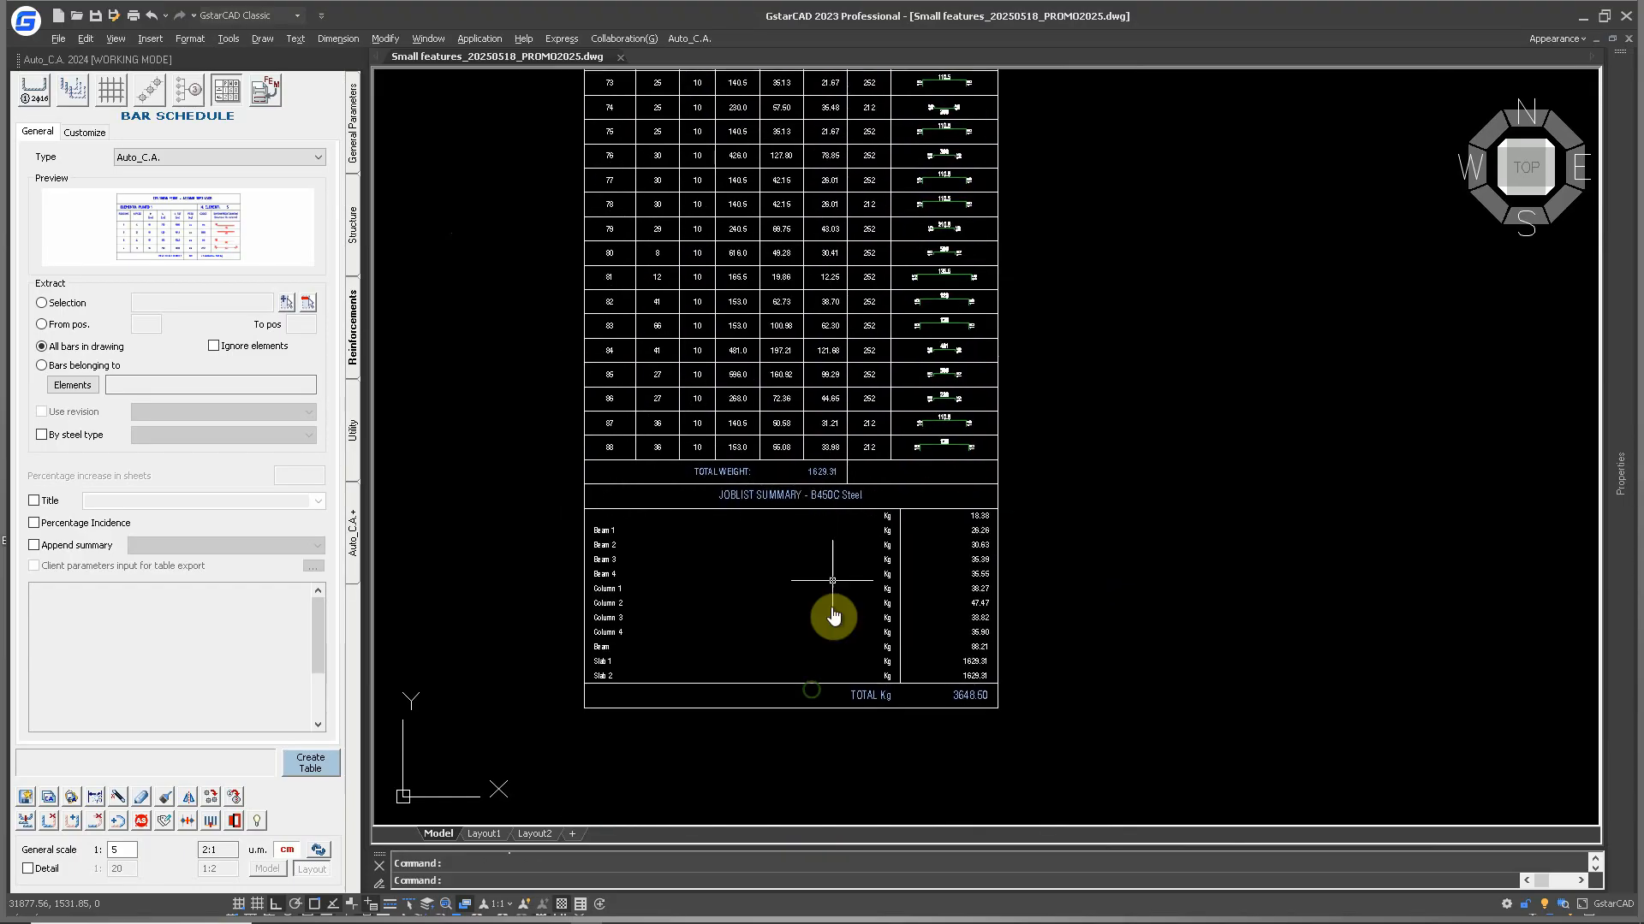
scroll(865, 647, up, 1)
middle_drag(876, 520, 873, 556)
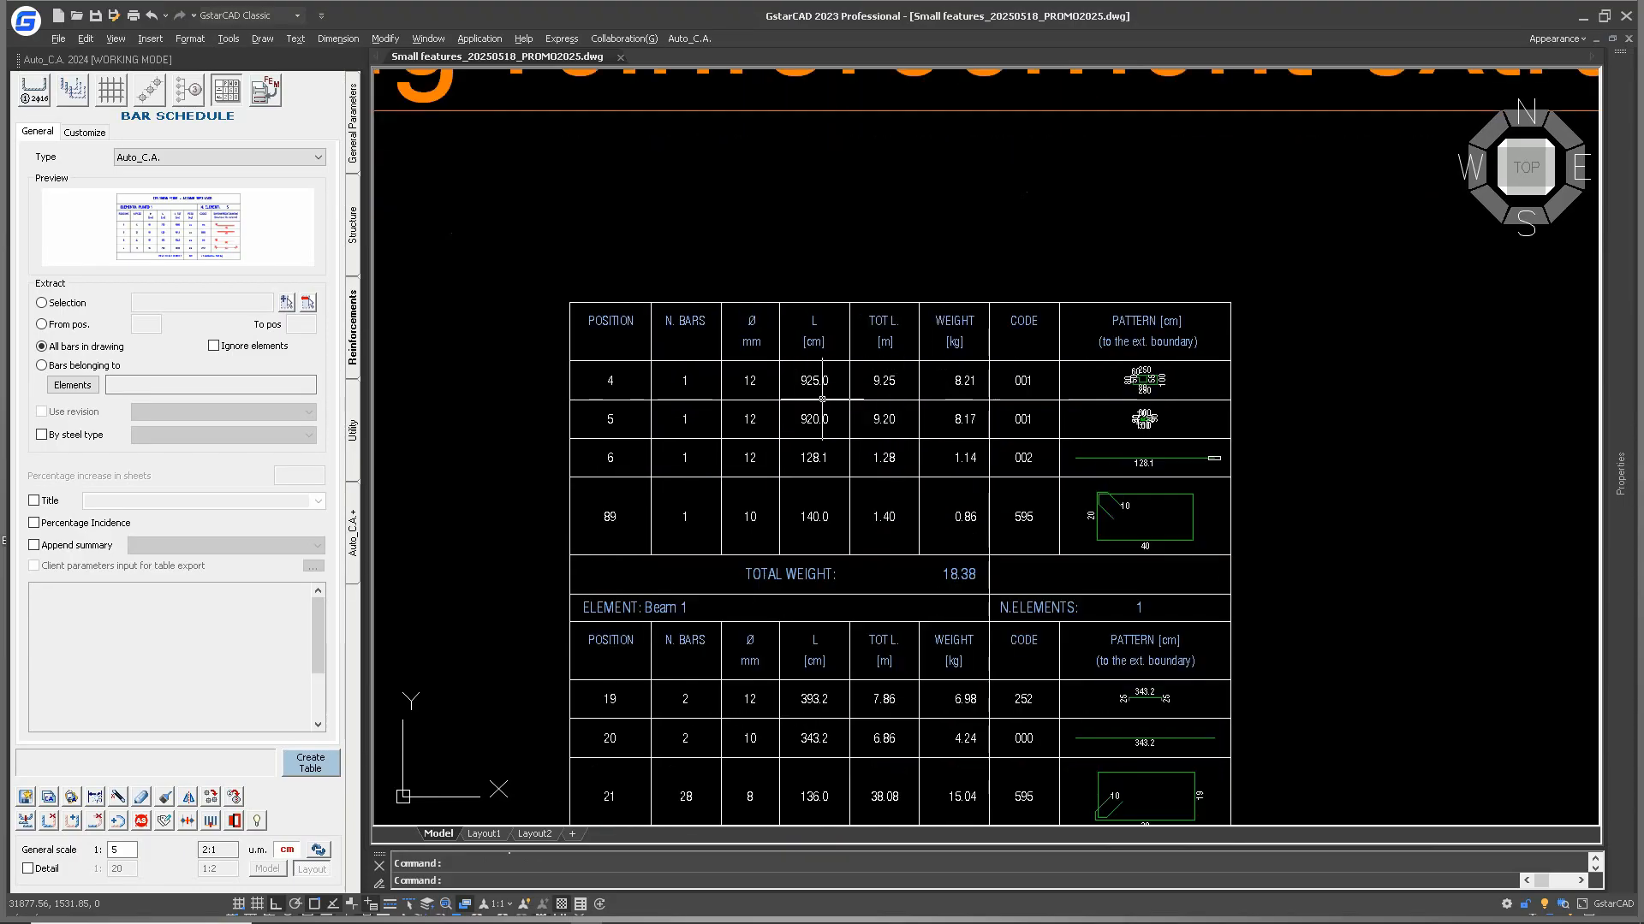
Examine the element sections of the bar schedule from Beam 1 to Beam 3, including their headers and bar rows.
middle_drag(837, 566, 854, 576)
middle_drag(859, 721, 851, 404)
scroll(849, 416, up, 1)
scroll(845, 483, down, 3)
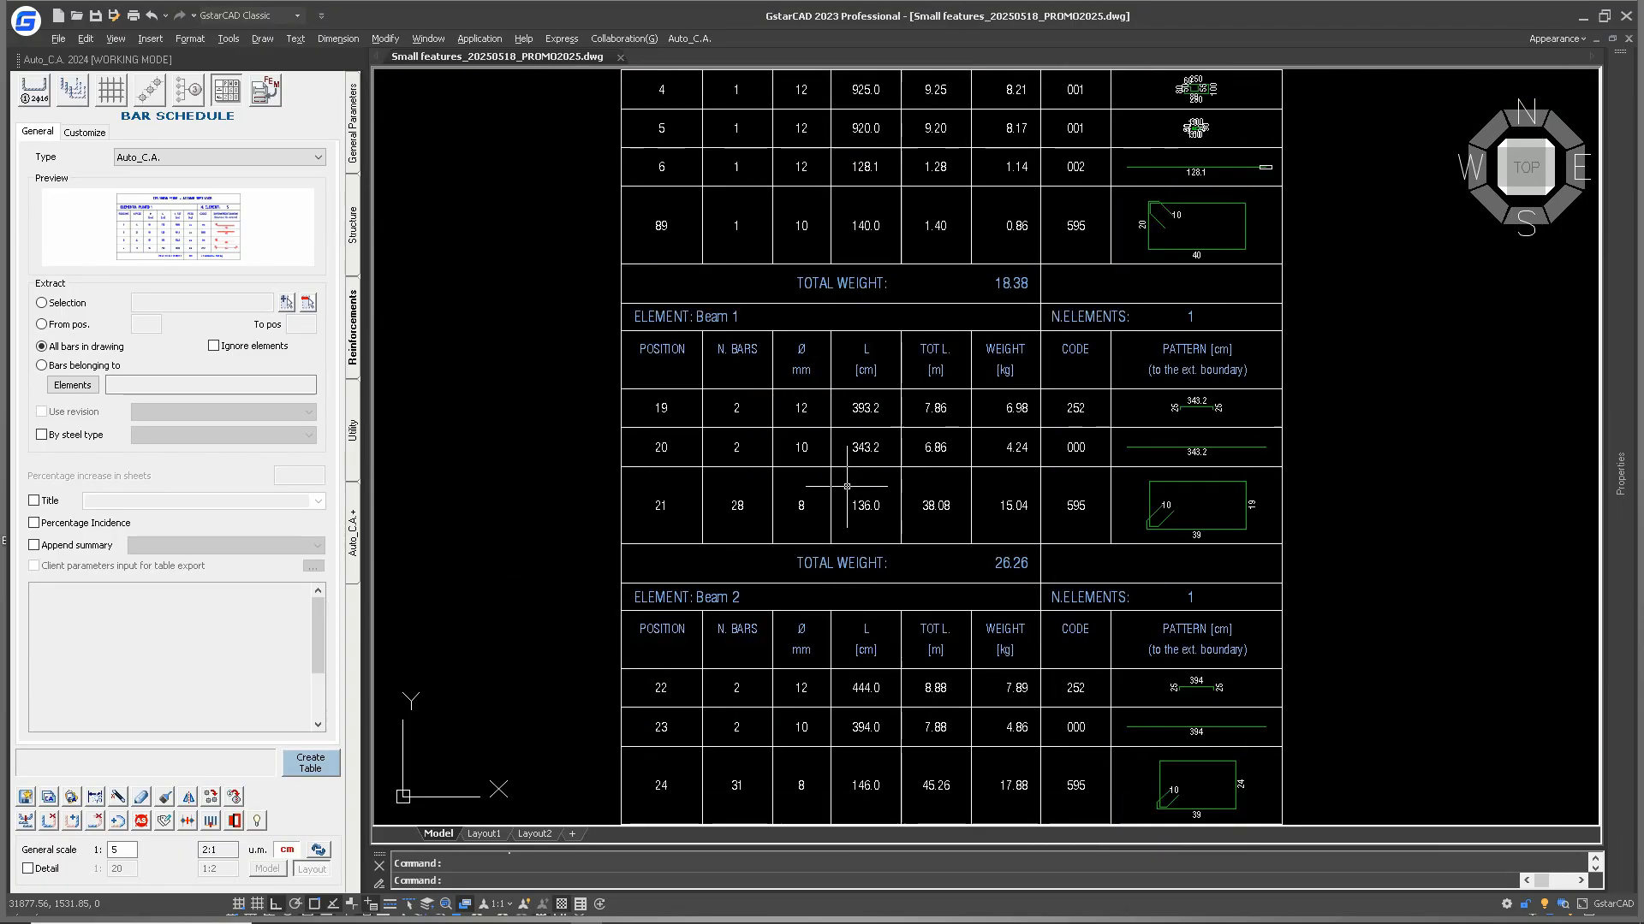
middle_drag(906, 635, 882, 486)
middle_drag(829, 554, 827, 537)
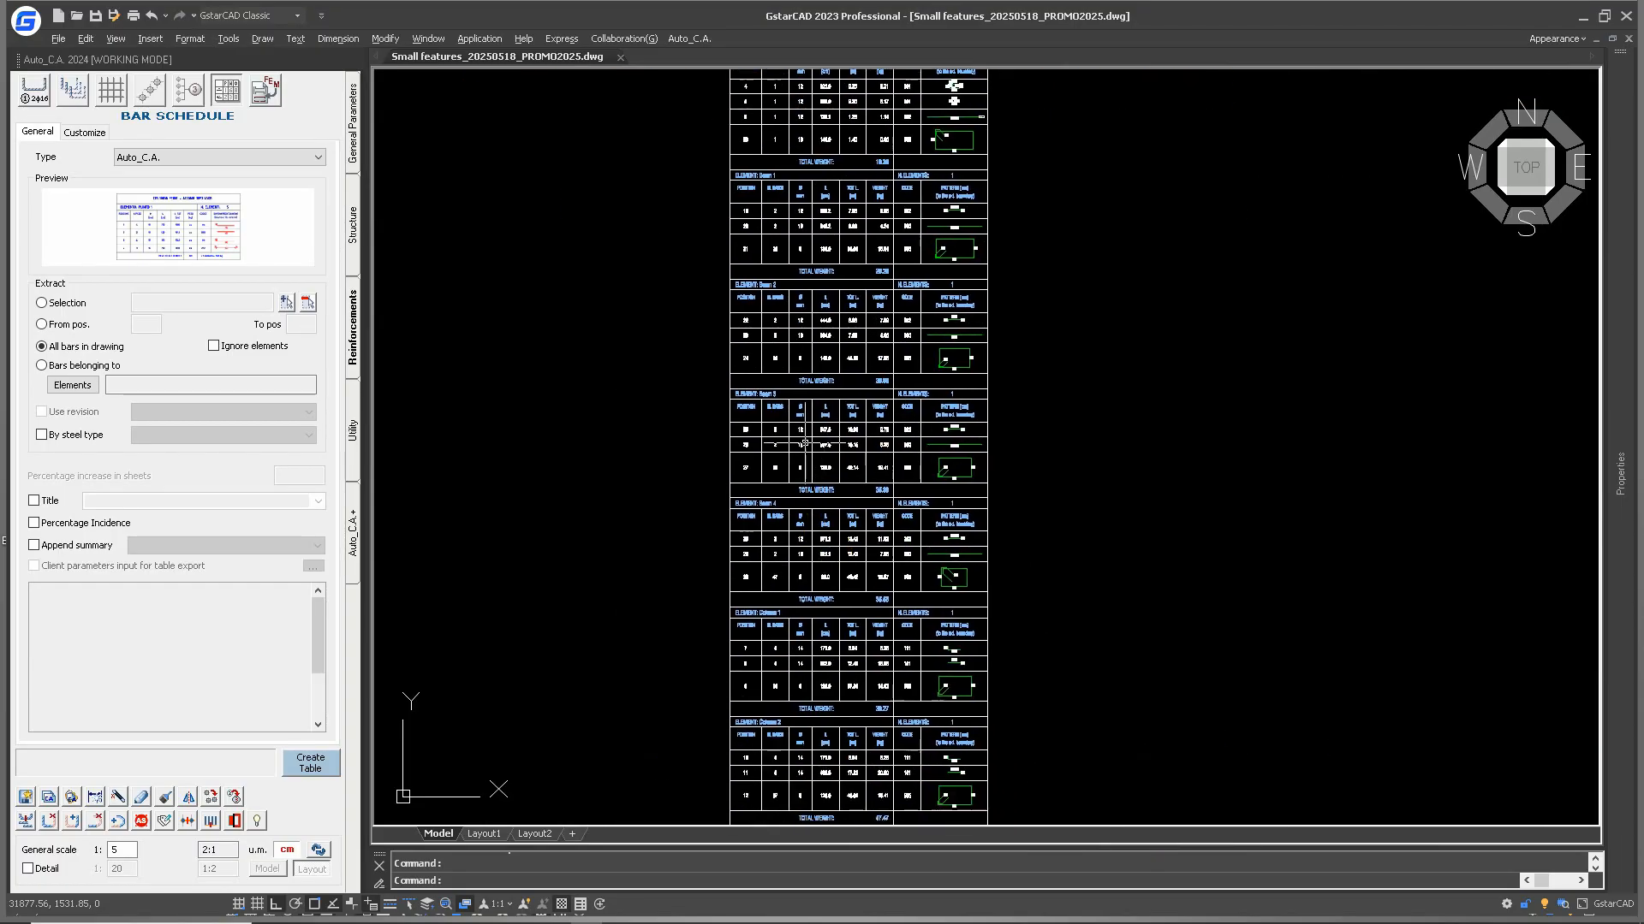
scroll(805, 506, up, 4)
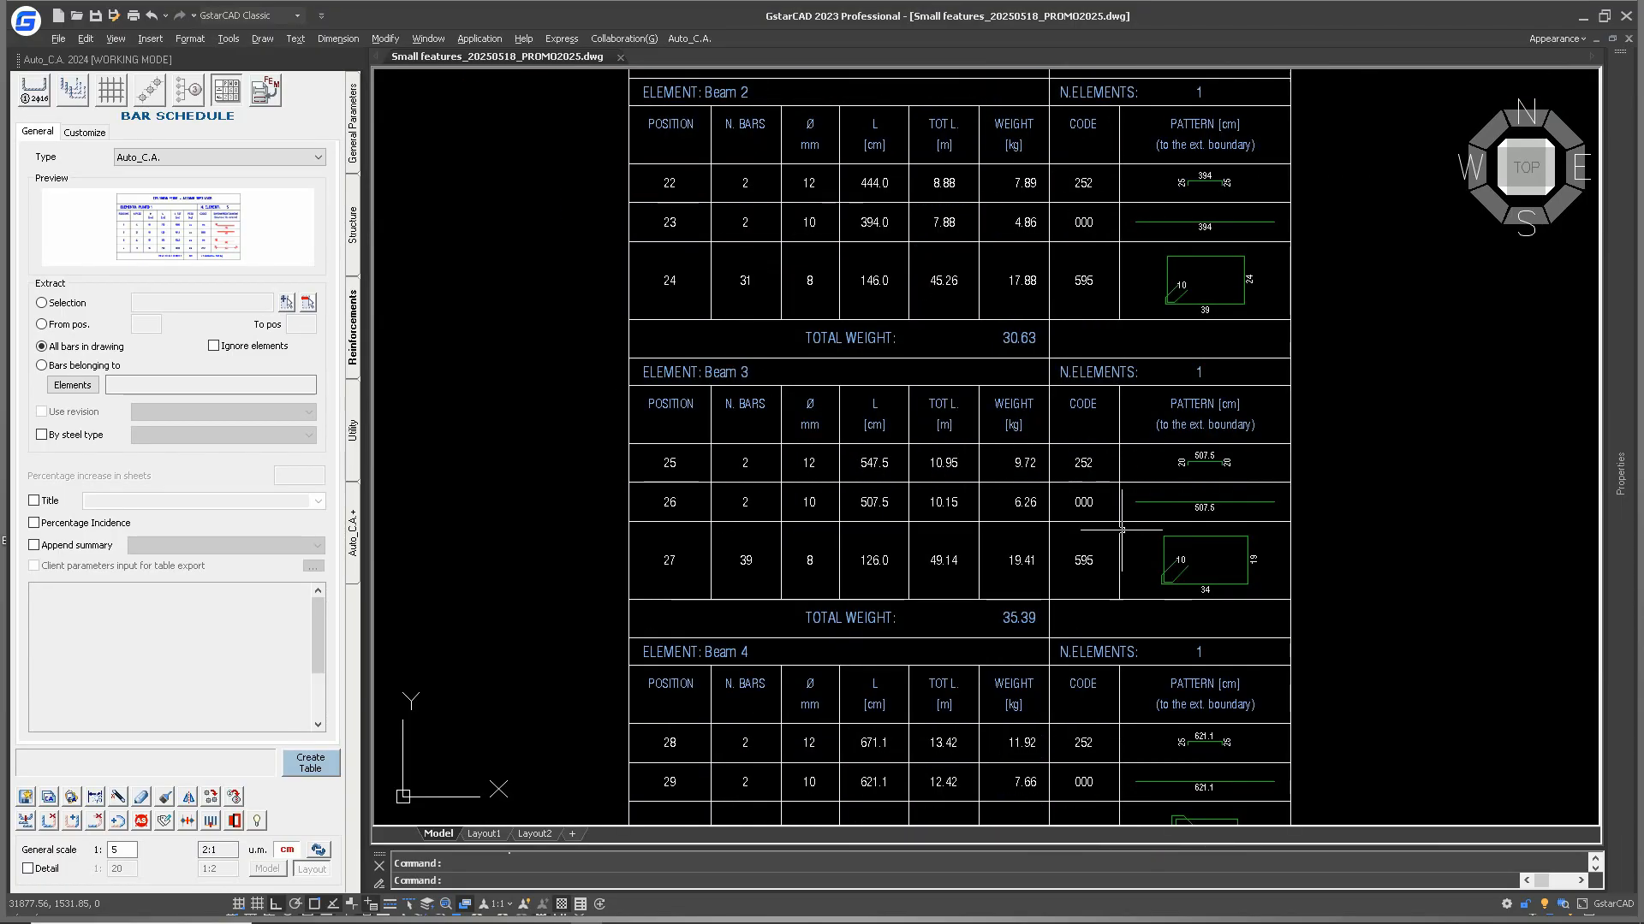
middle_drag(860, 356, 860, 539)
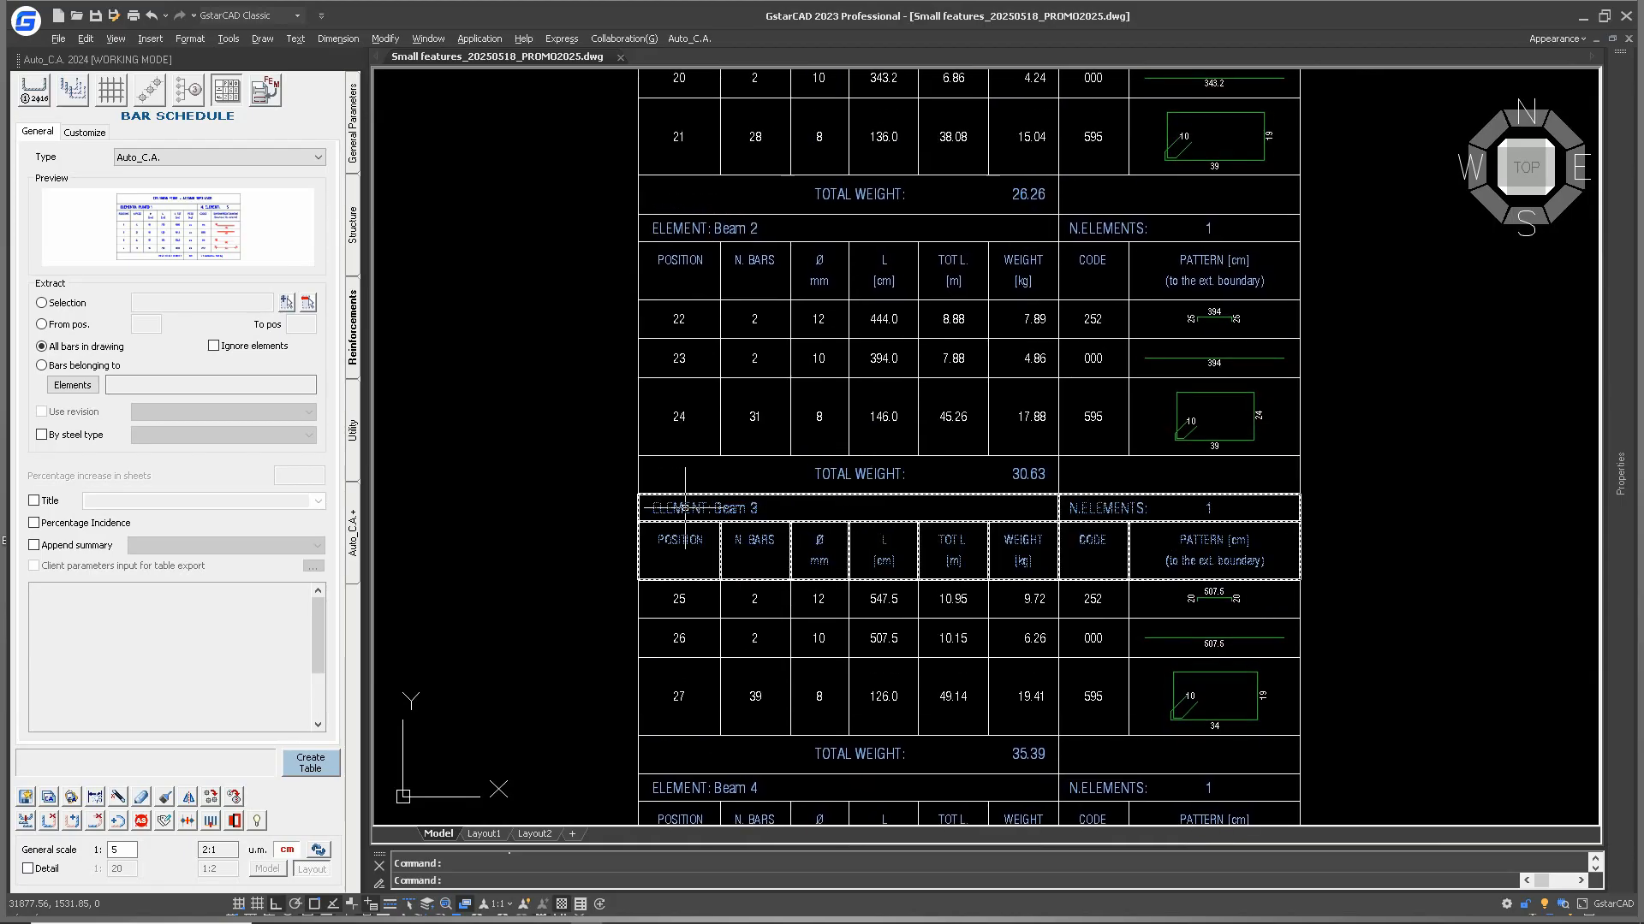
scroll(740, 511, up, 2)
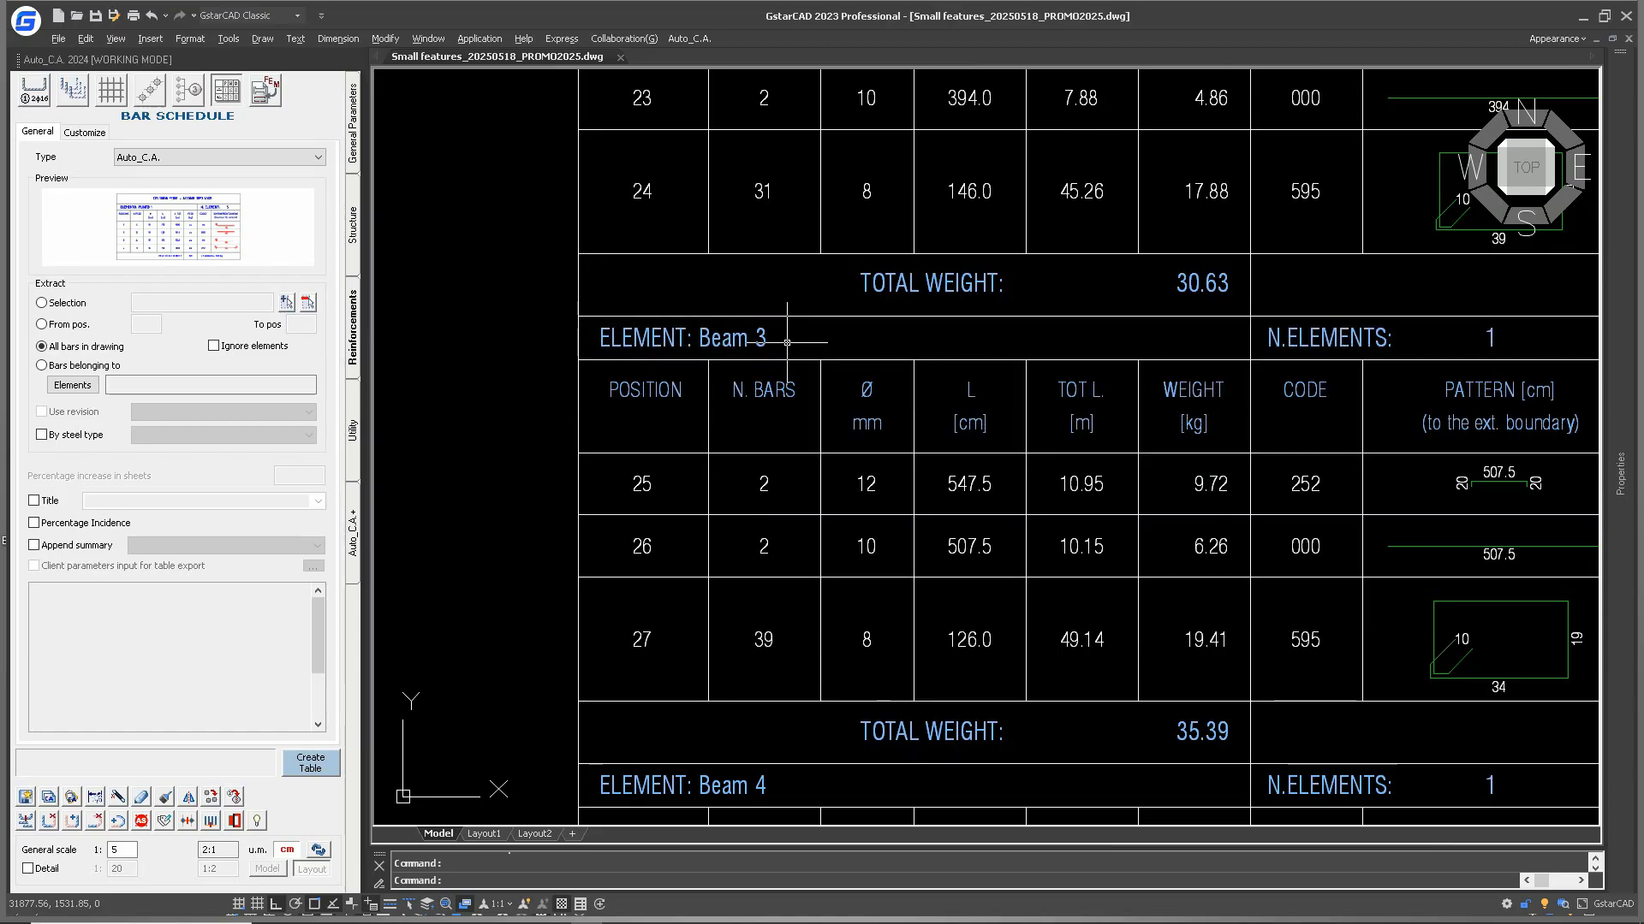
middle_drag(747, 569, 673, 495)
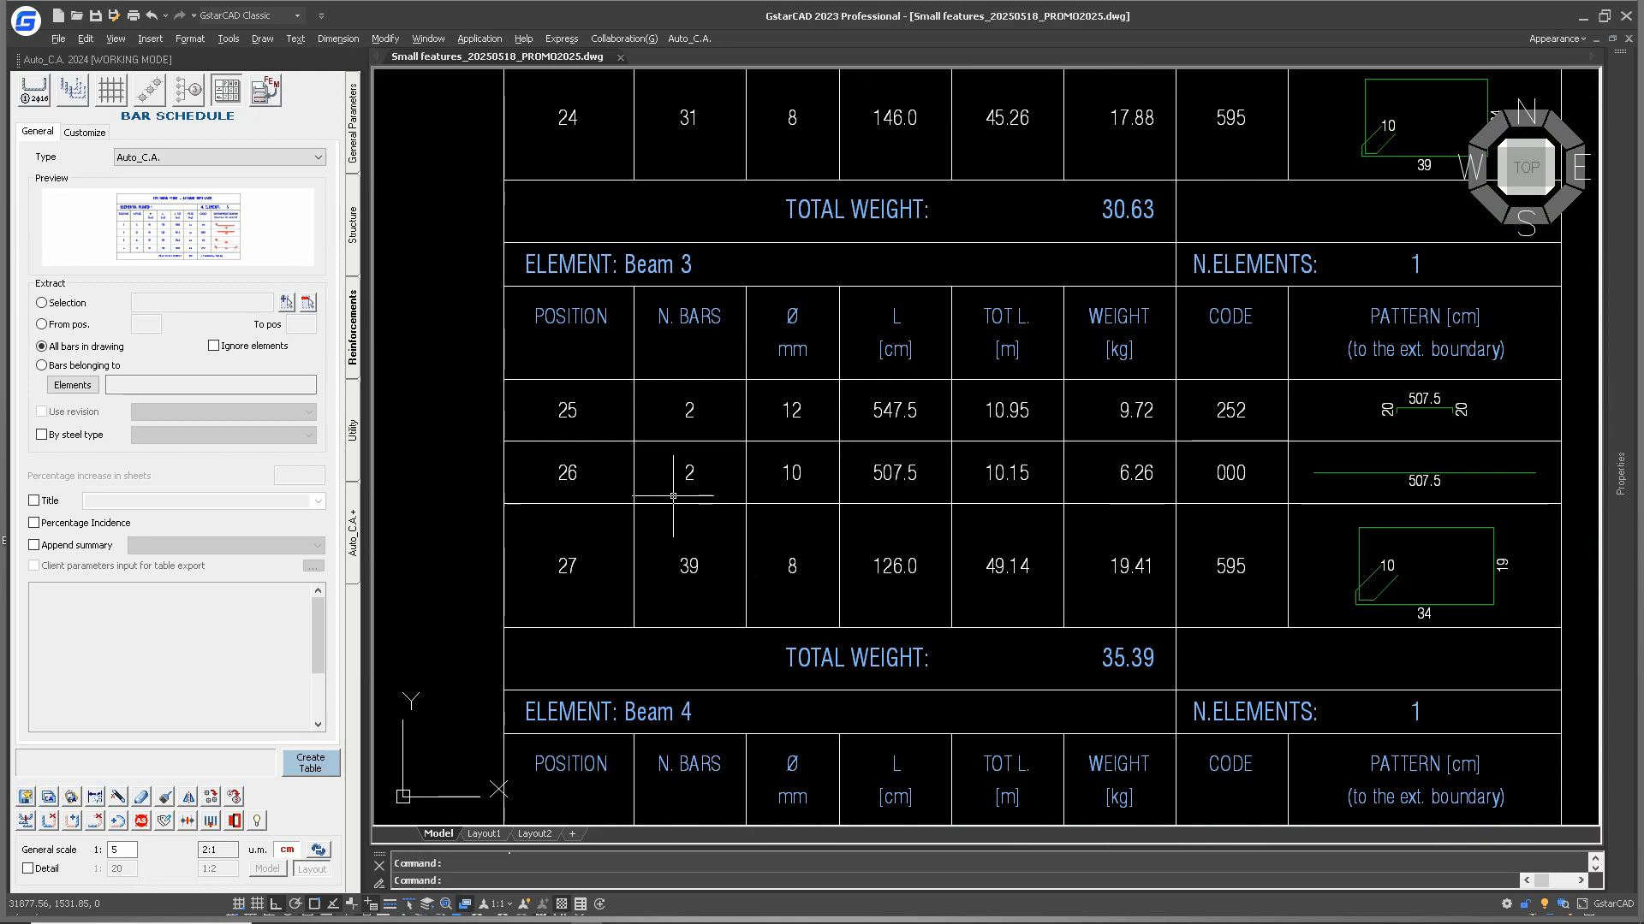
click(1264, 344)
click(1164, 571)
middle_drag(1304, 416, 1187, 475)
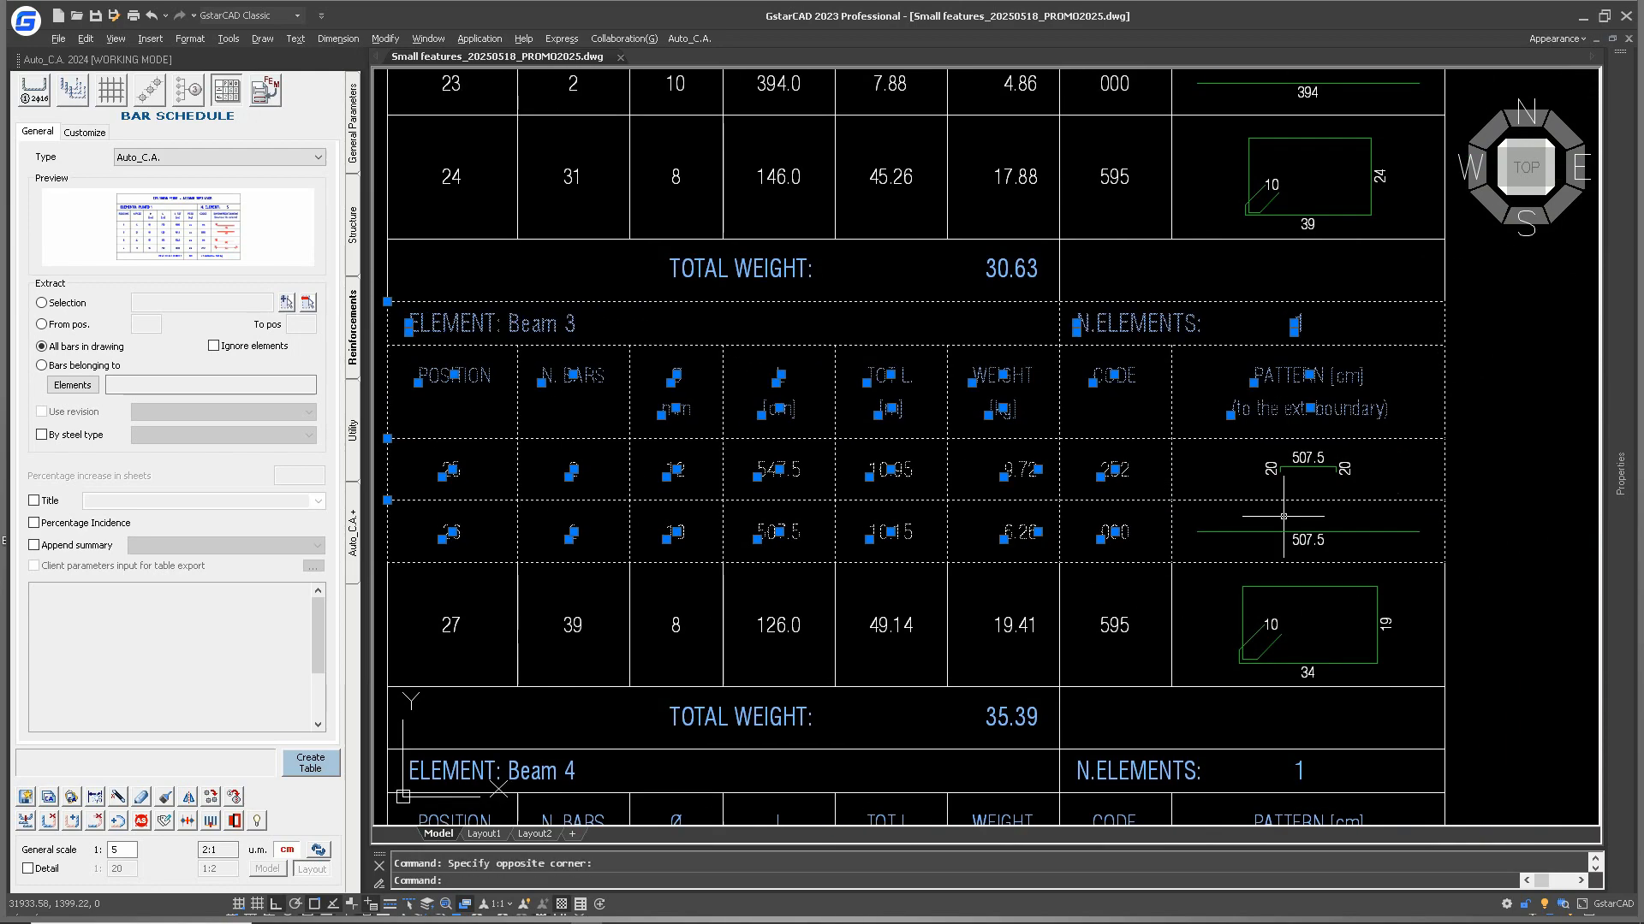
key(Escape)
scroll(1056, 411, down, 8)
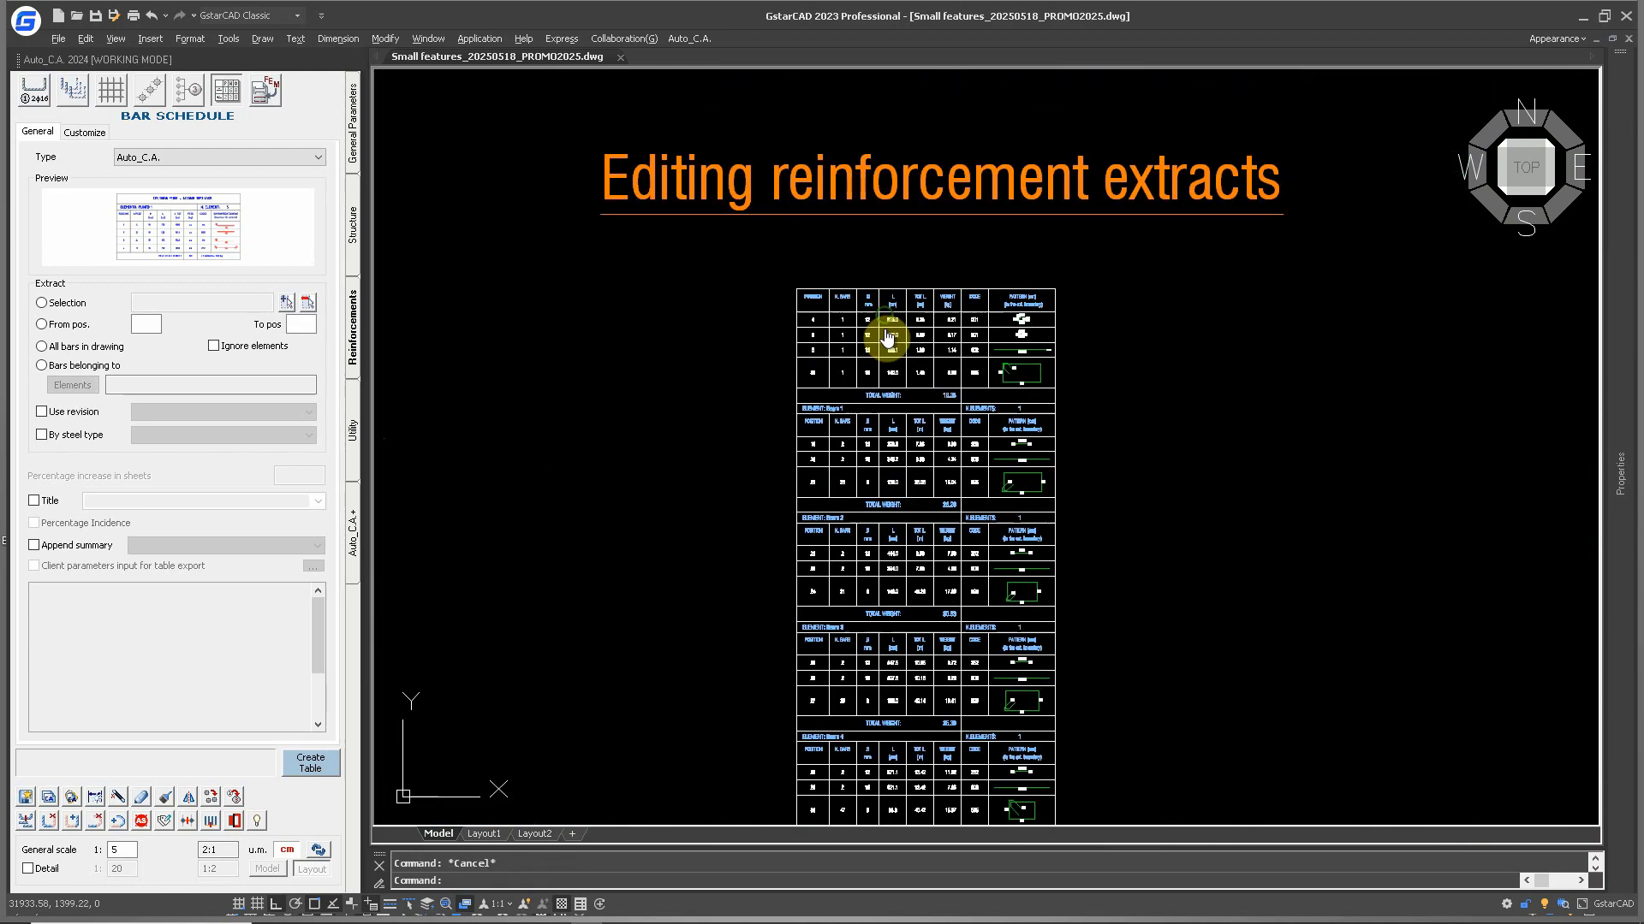
scroll(851, 446, up, 2)
scroll(851, 446, up, 4)
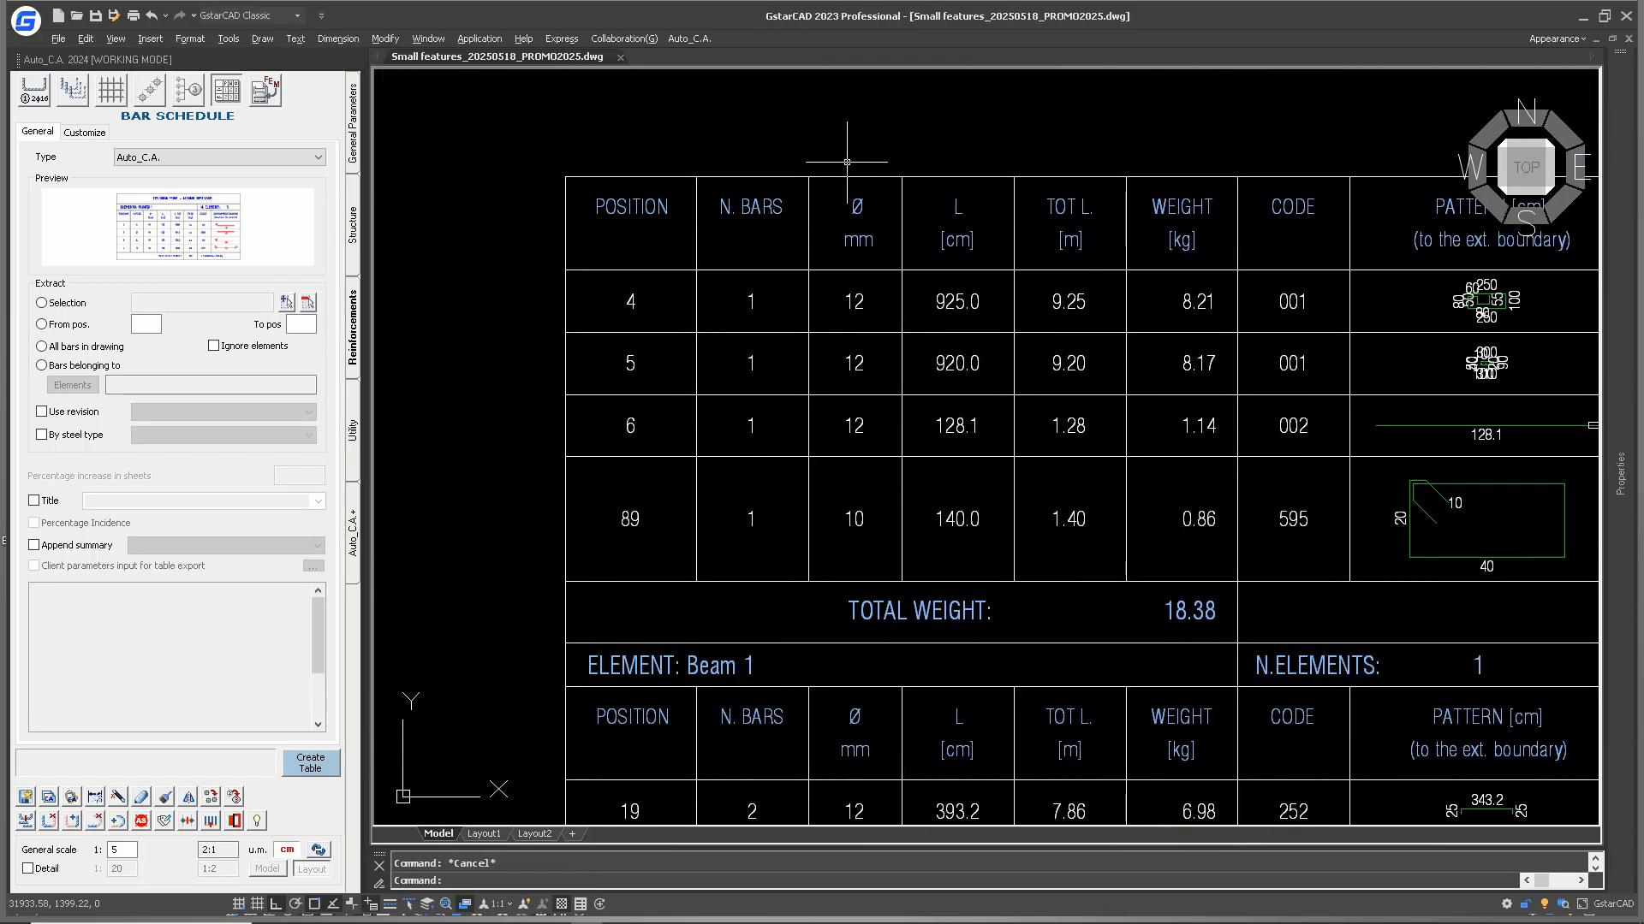
drag(789, 285, 648, 516)
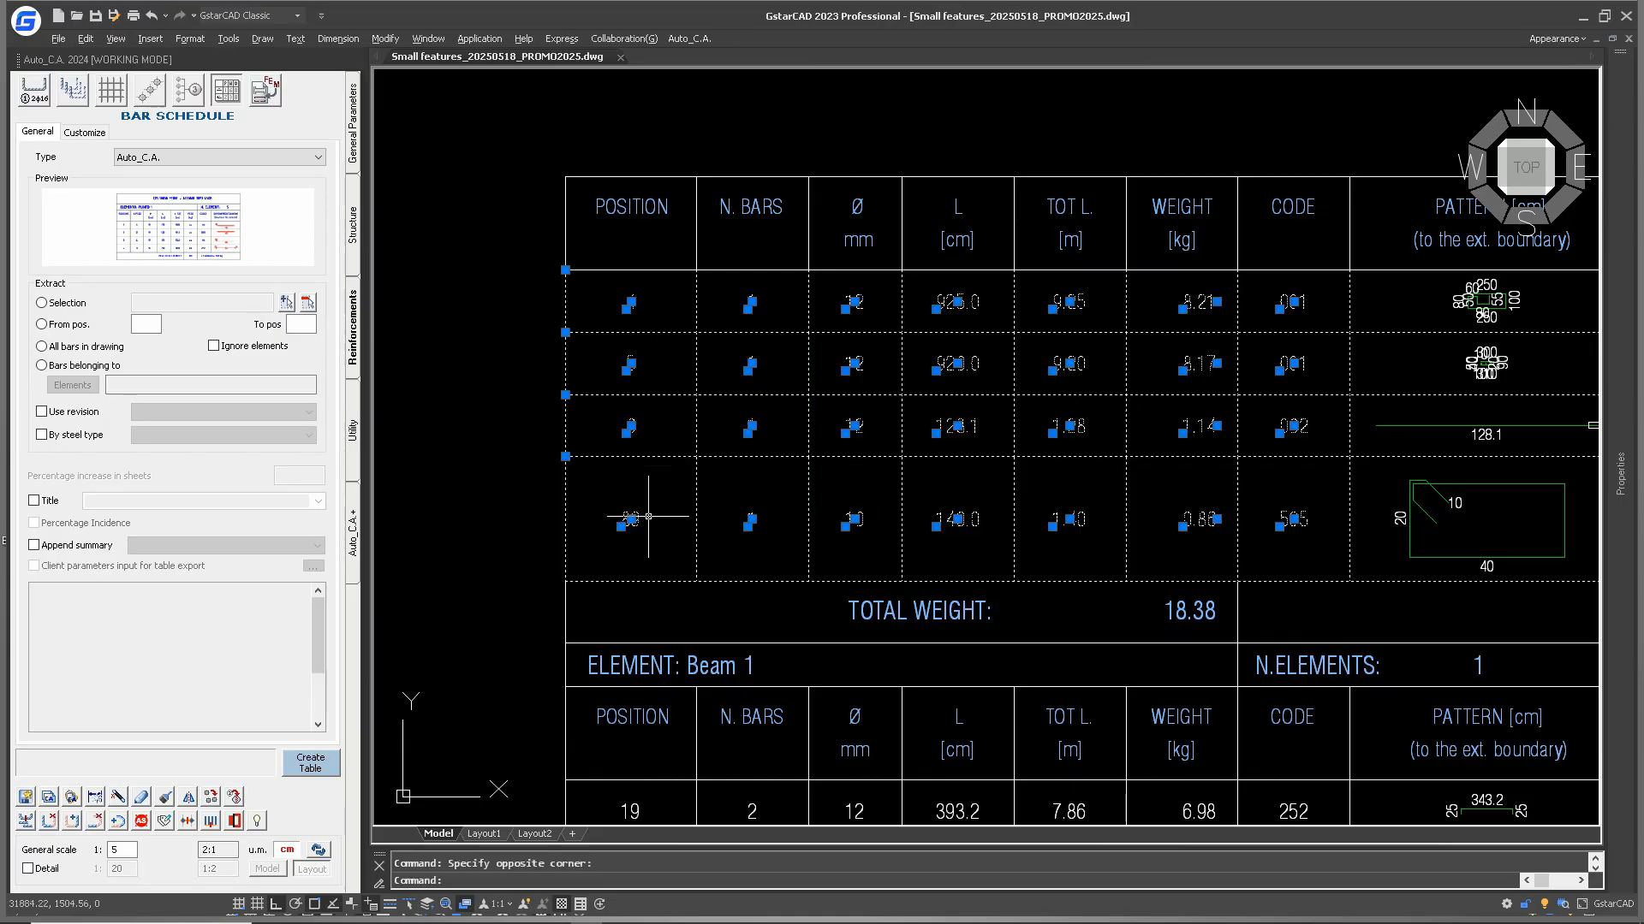
key(Escape)
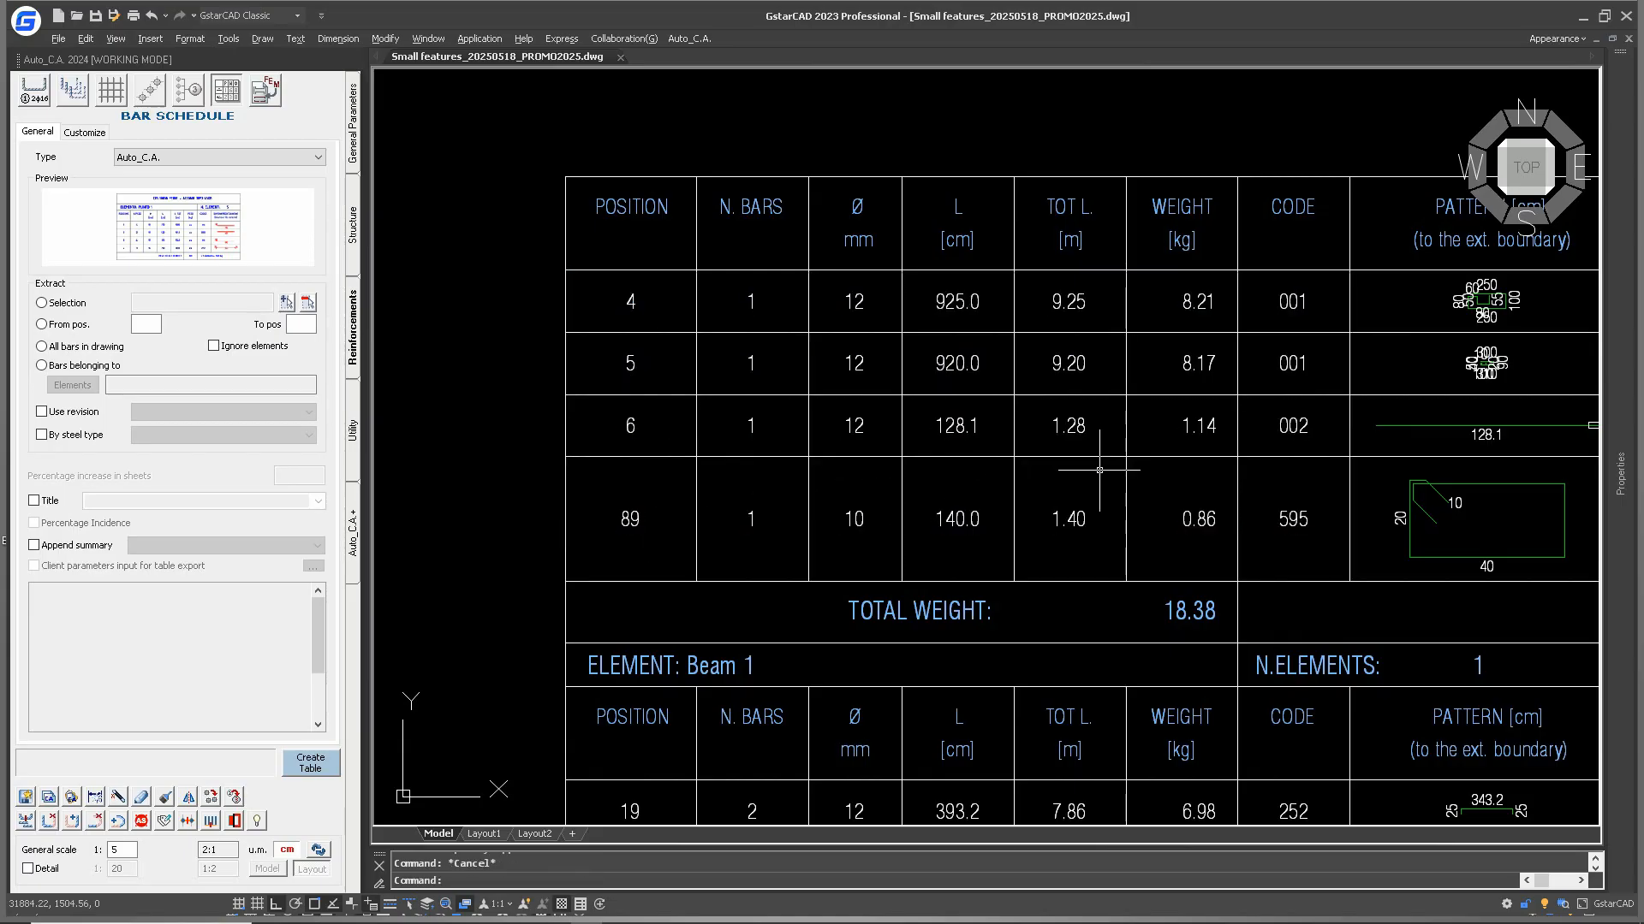
Force the row of position 89 in the first section of the bar schedule to a single line.
middle_drag(1099, 478, 1059, 480)
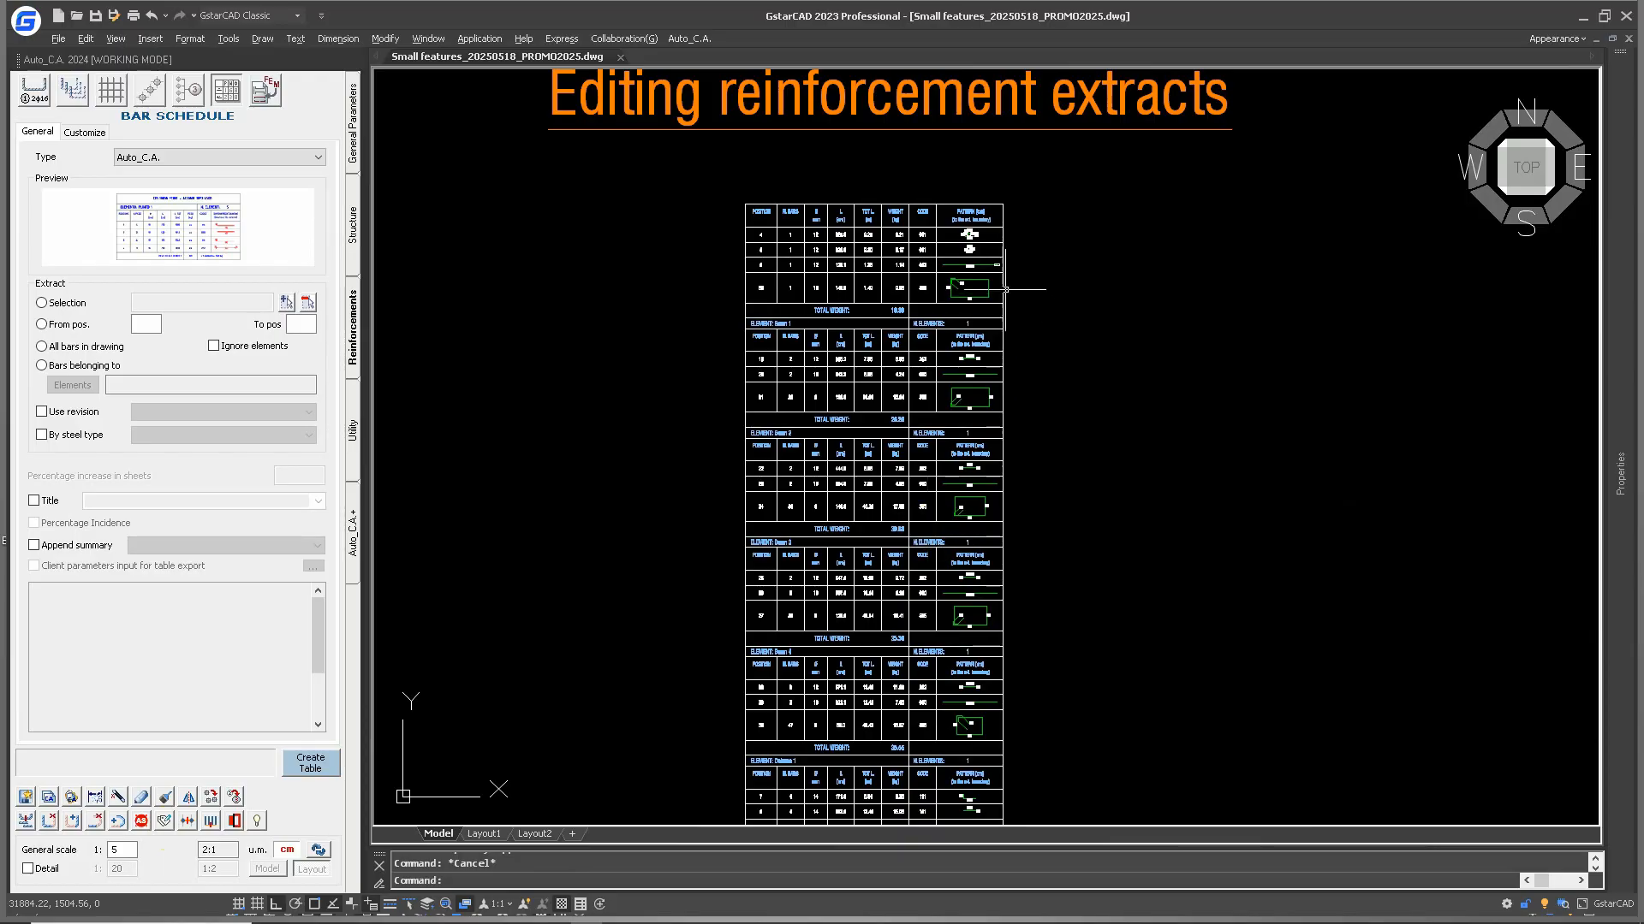
middle_drag(1008, 257, 996, 381)
scroll(954, 419, up, 2)
mouse_move(861, 492)
middle_down()
mouse_move(961, 518)
mouse_move(1075, 473)
middle_up()
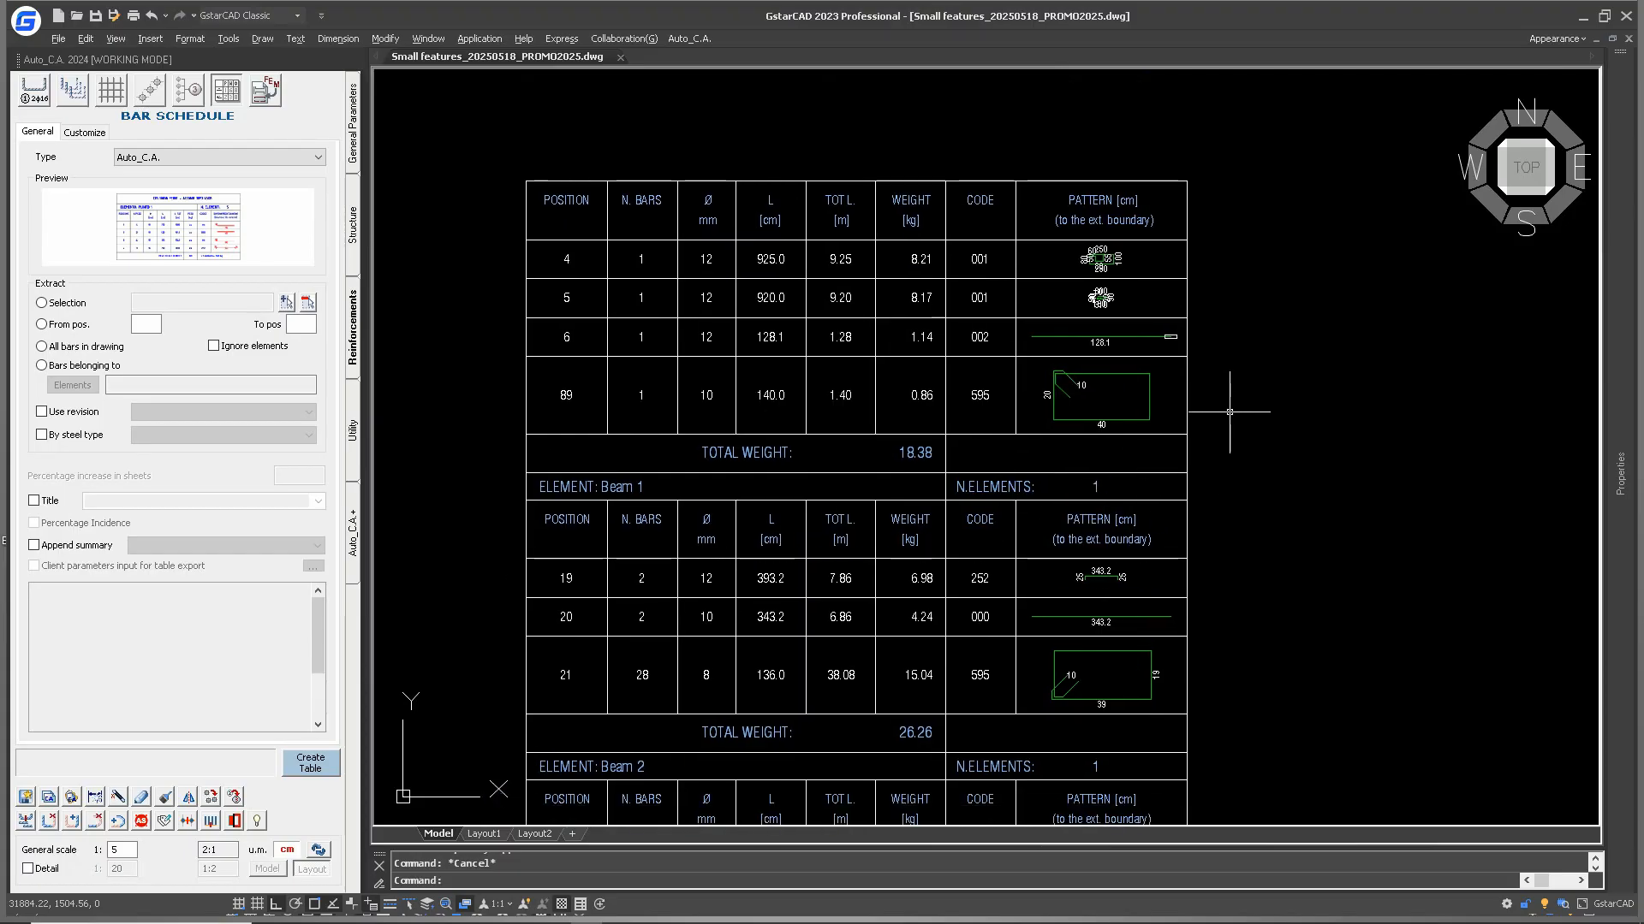
click(1266, 368)
click(1168, 406)
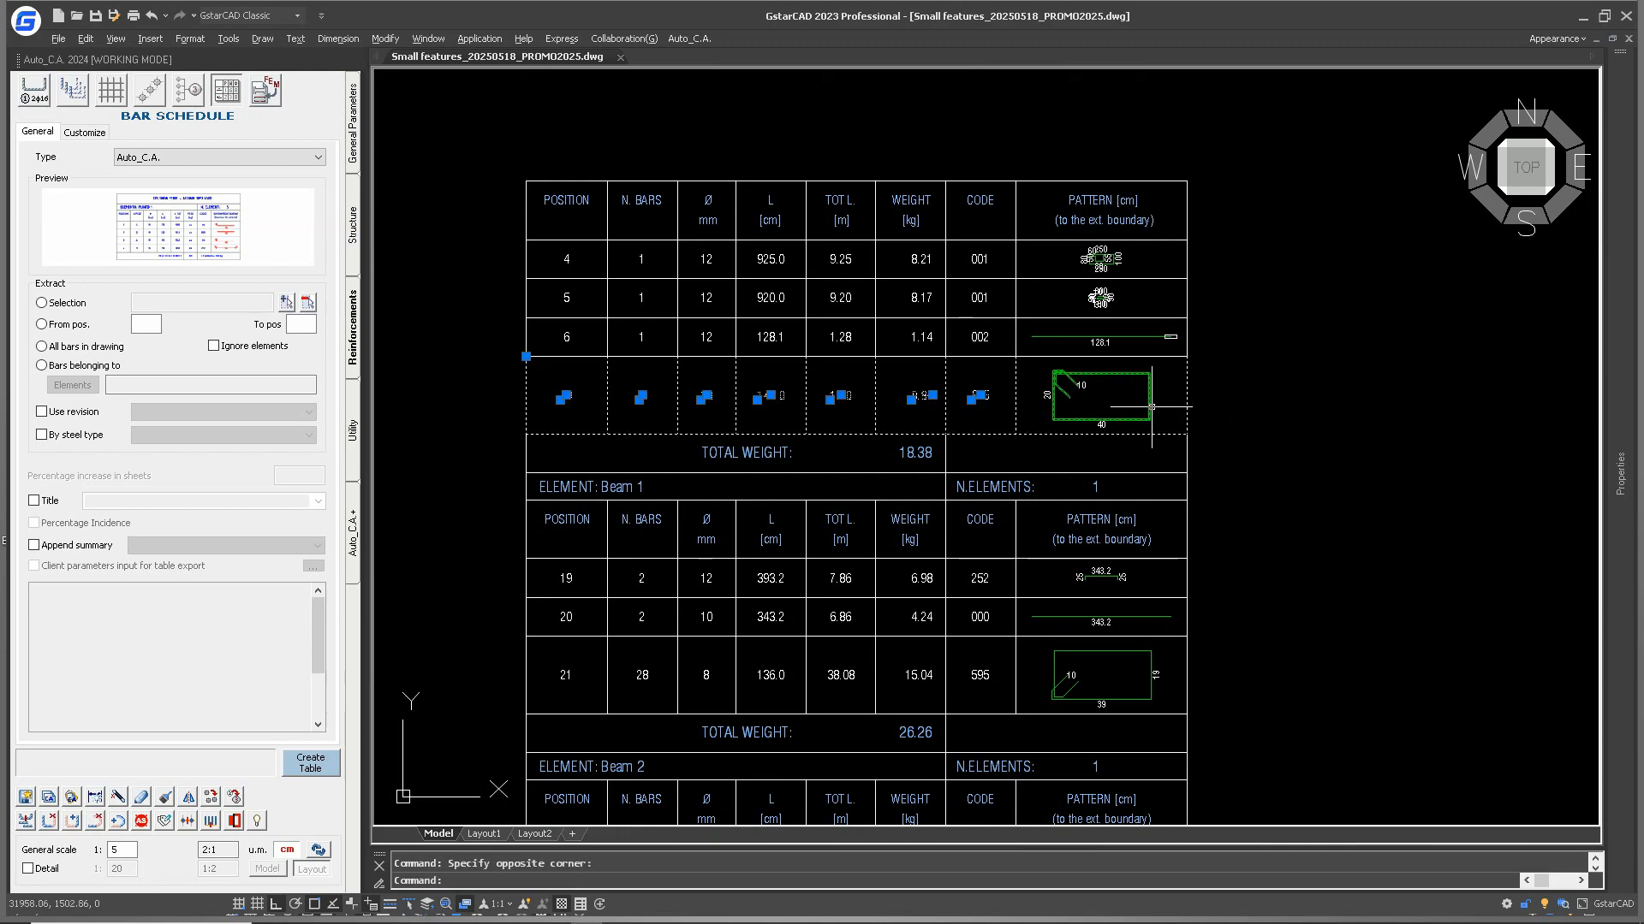
right_click(1197, 380)
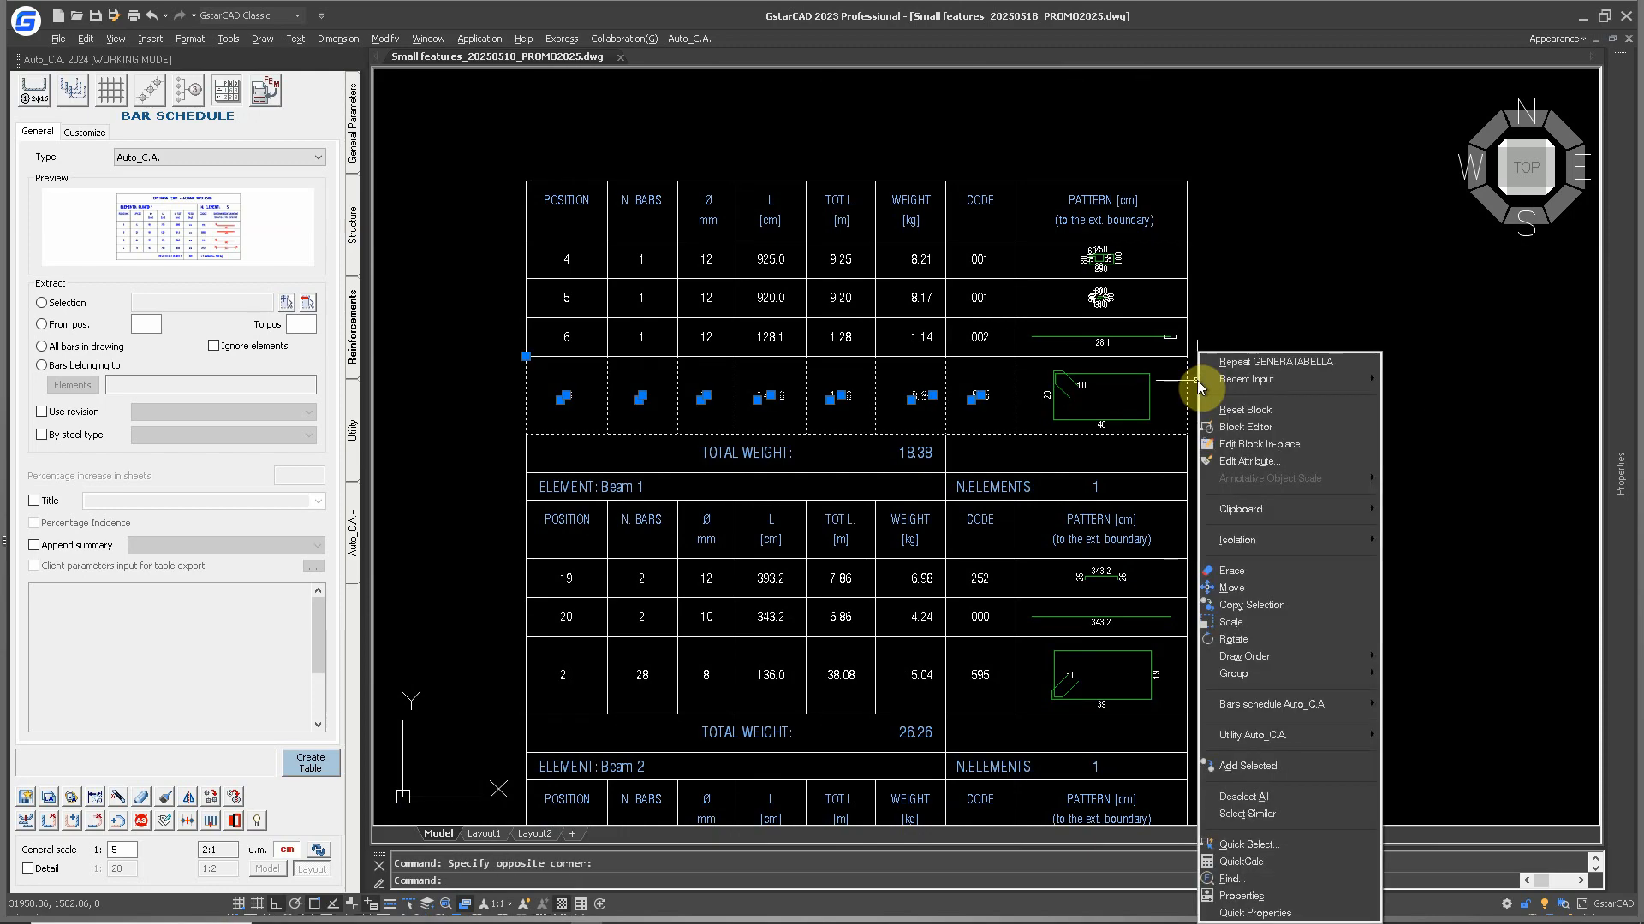
mouse_move(1254, 707)
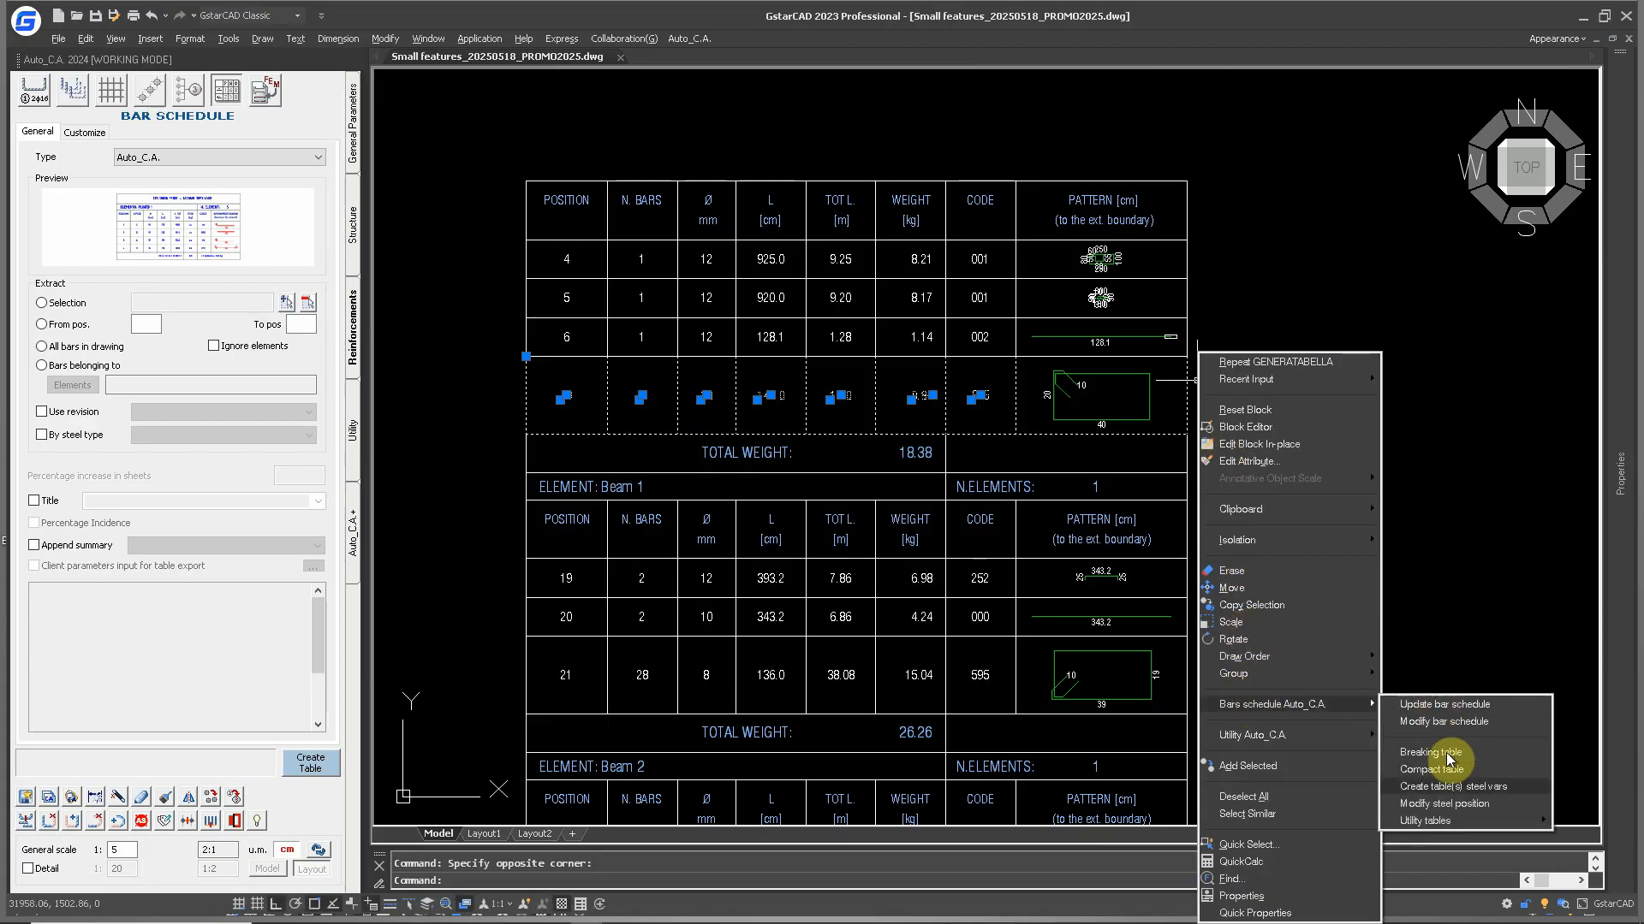
mouse_move(1438, 825)
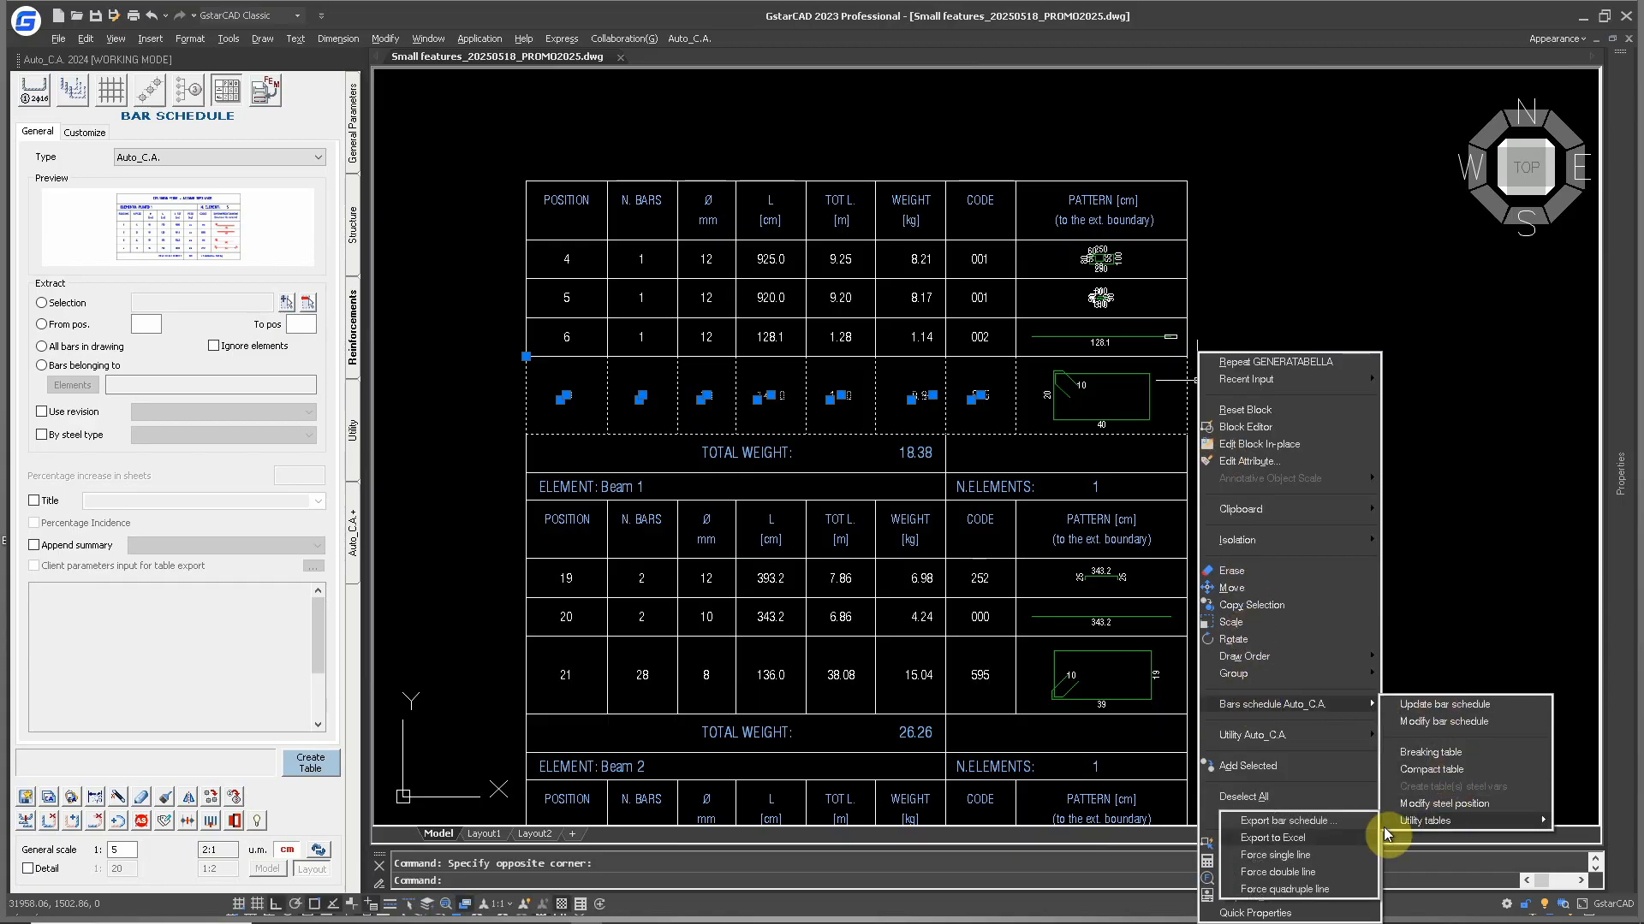
click(1300, 860)
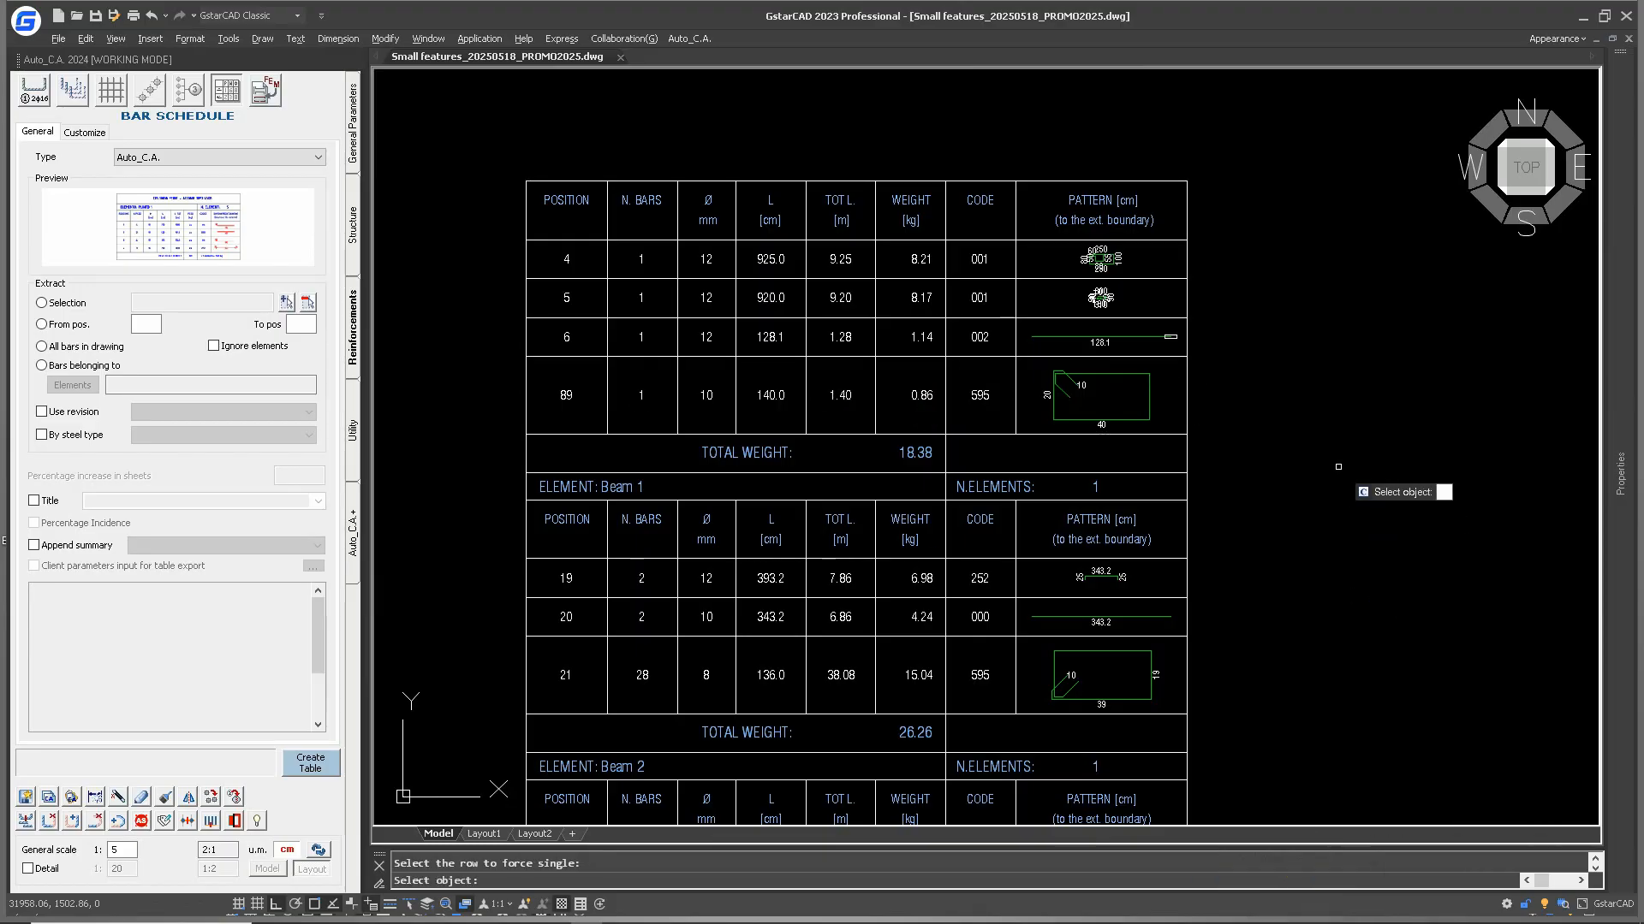
click(1187, 390)
key(Return)
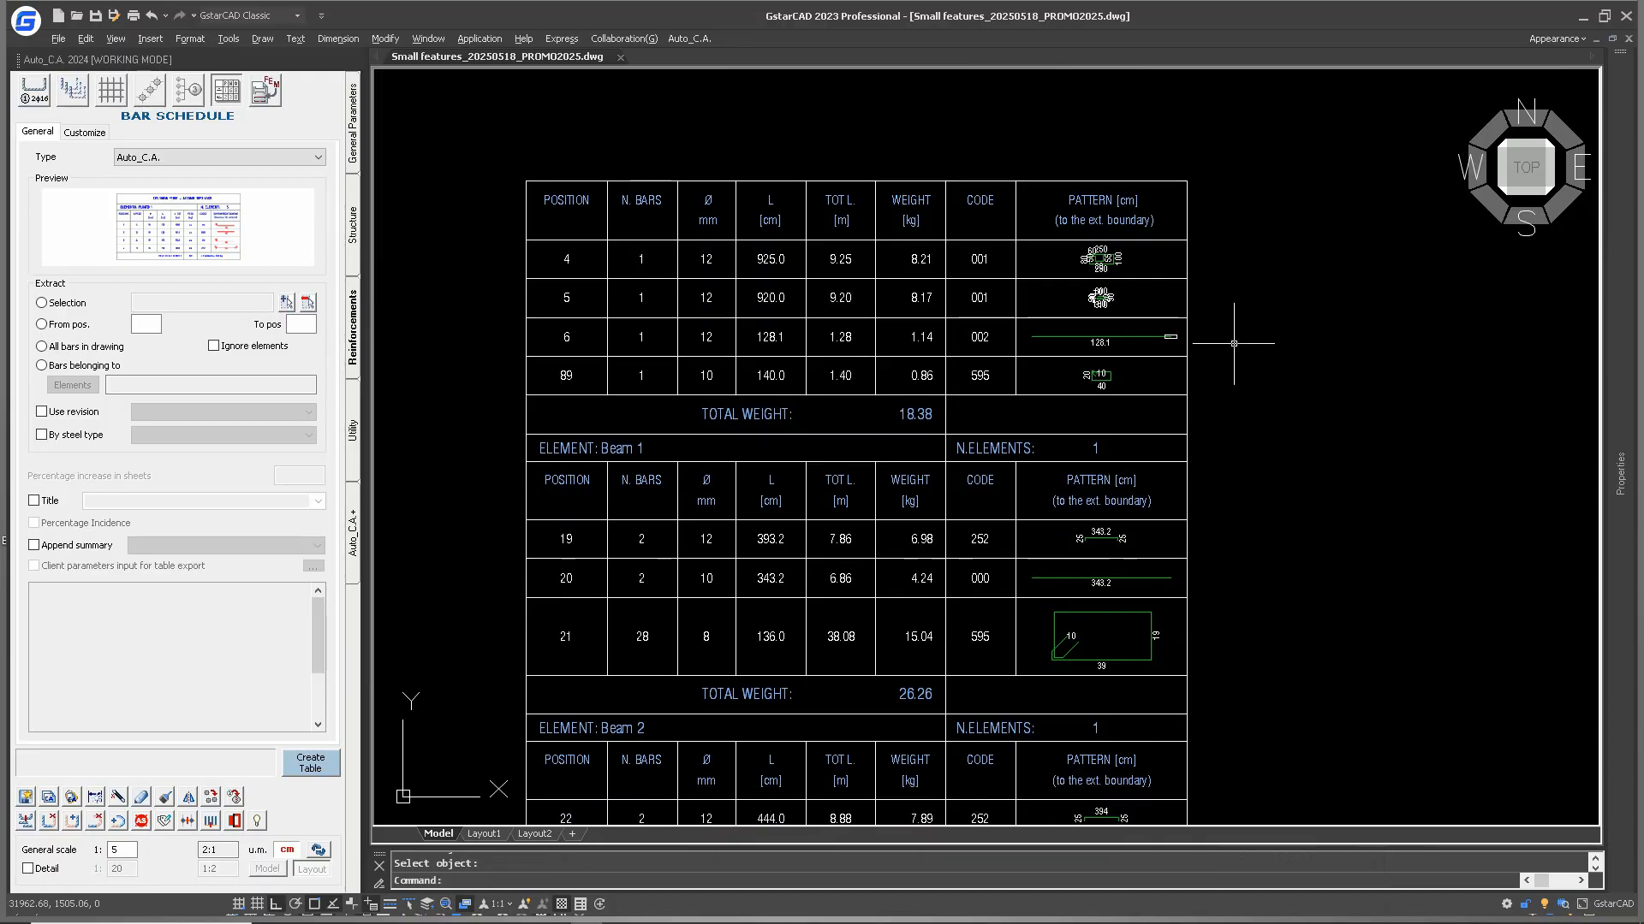
Examine the bar patterns in the first section and the Beam 1 section of the schedule, comparing their row heights.
scroll(1233, 343, up, 5)
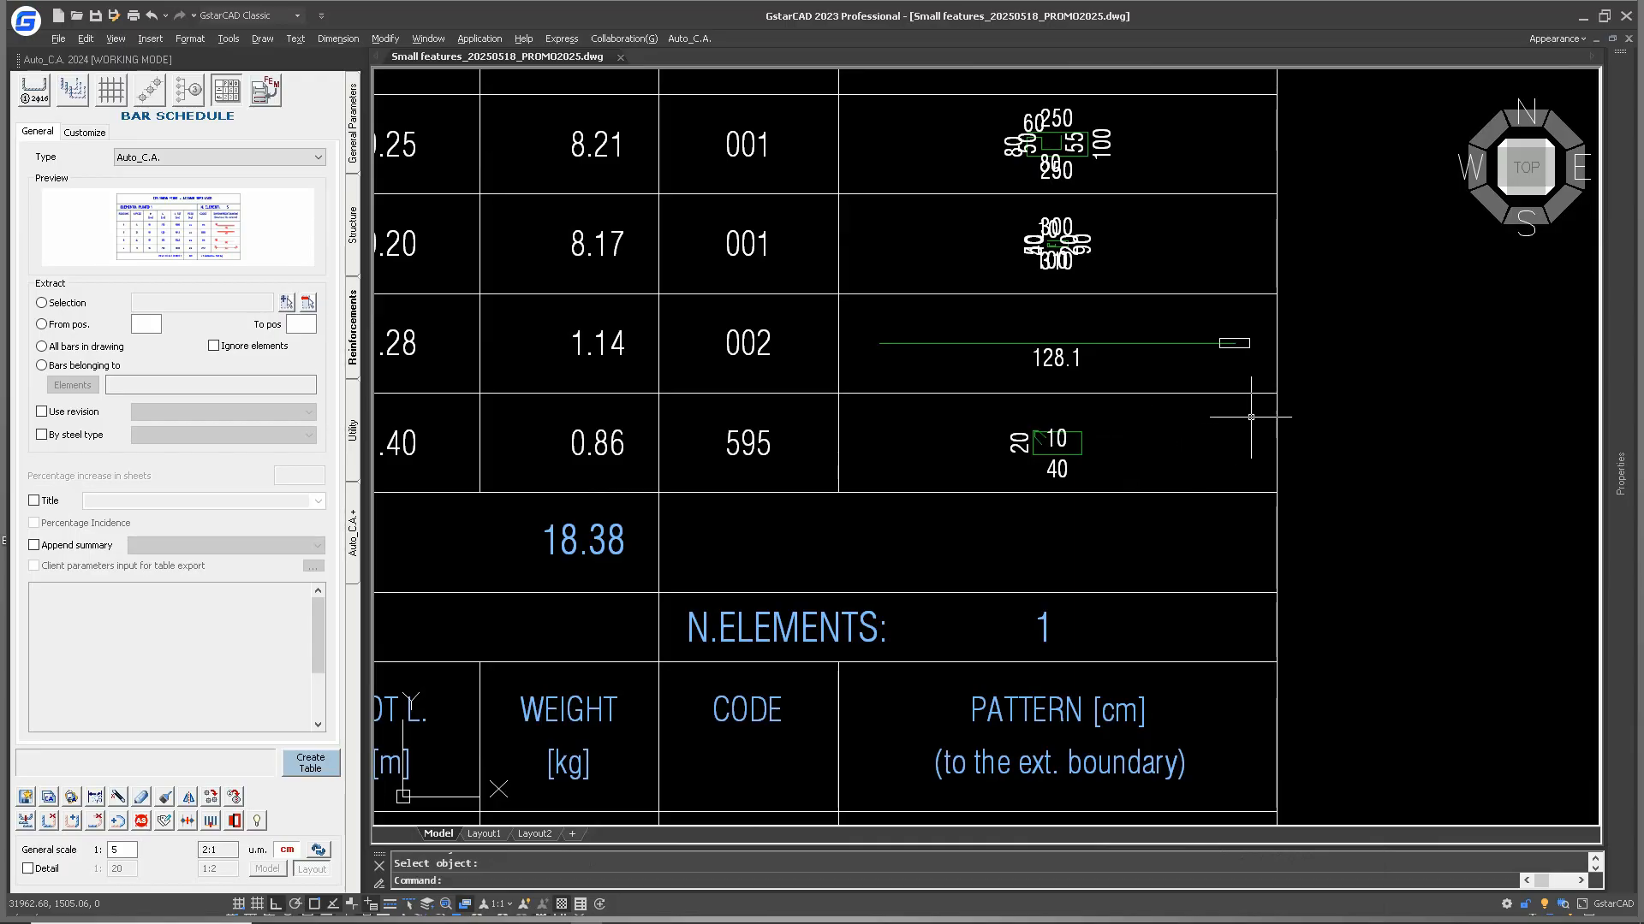
middle_drag(1247, 417, 1247, 521)
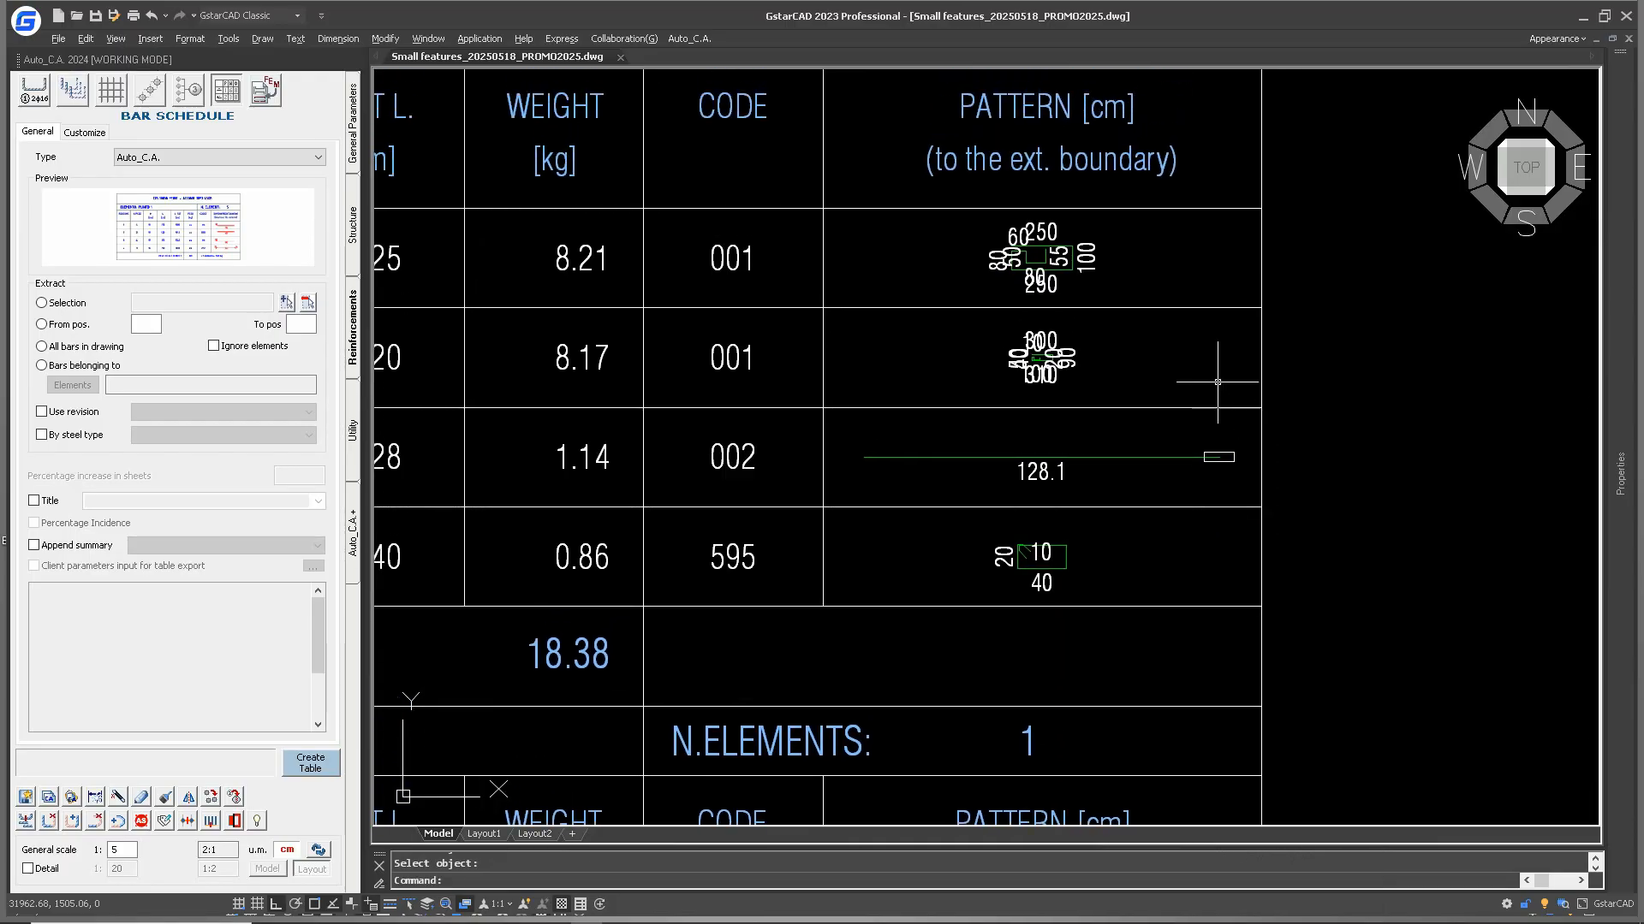
scroll(1170, 356, down, 5)
middle_drag(1104, 586, 1076, 419)
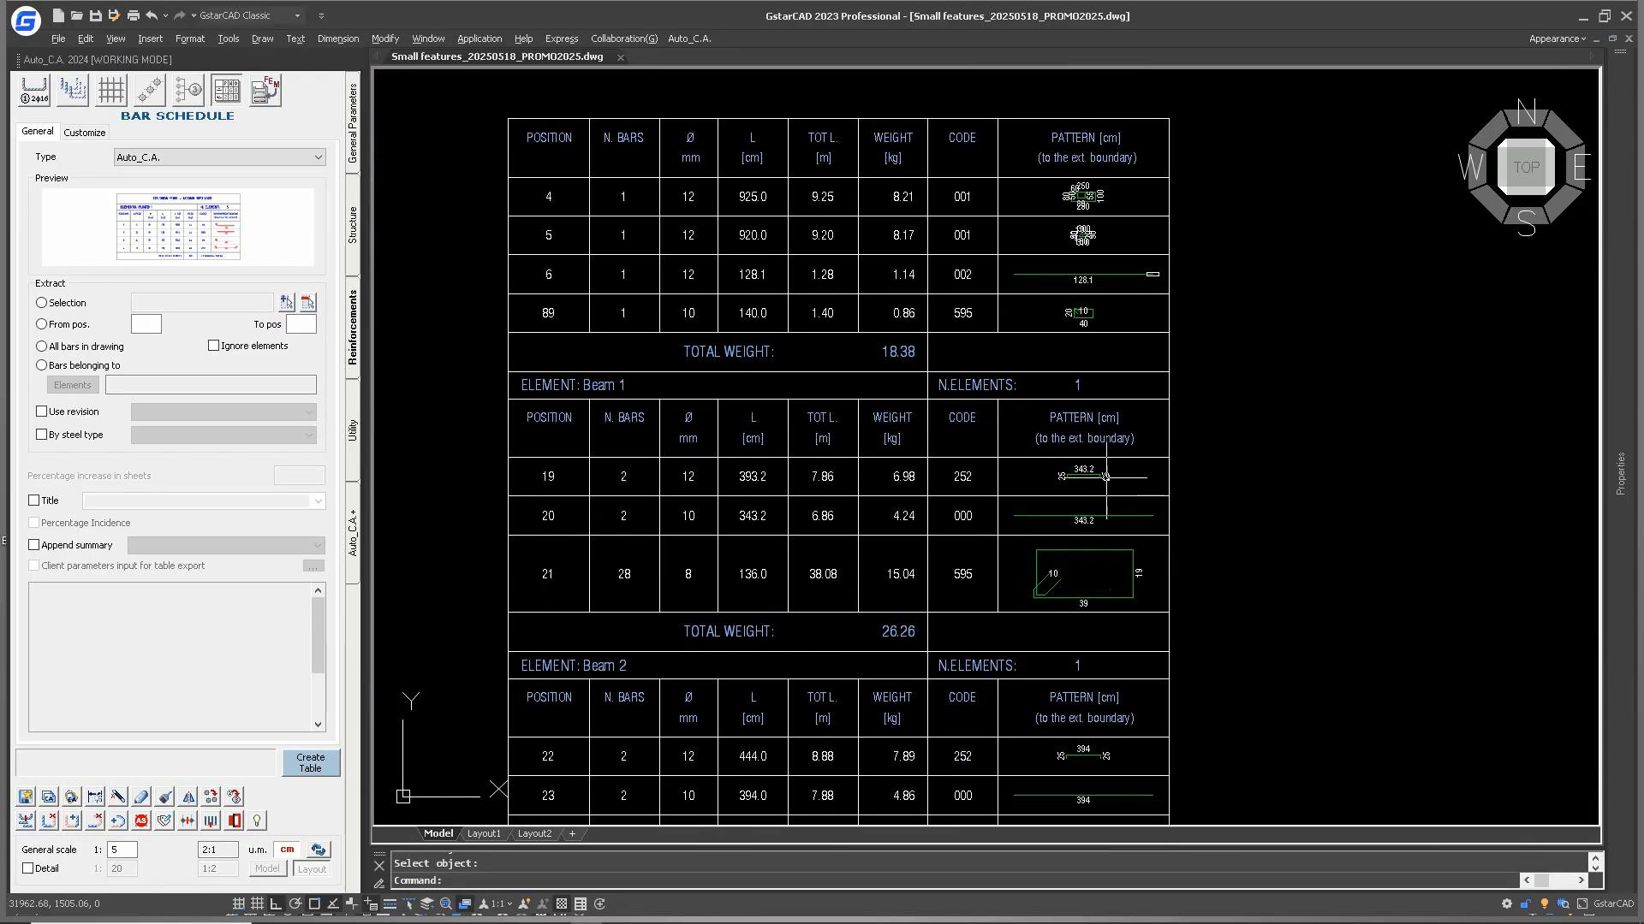
scroll(1155, 475, up, 2)
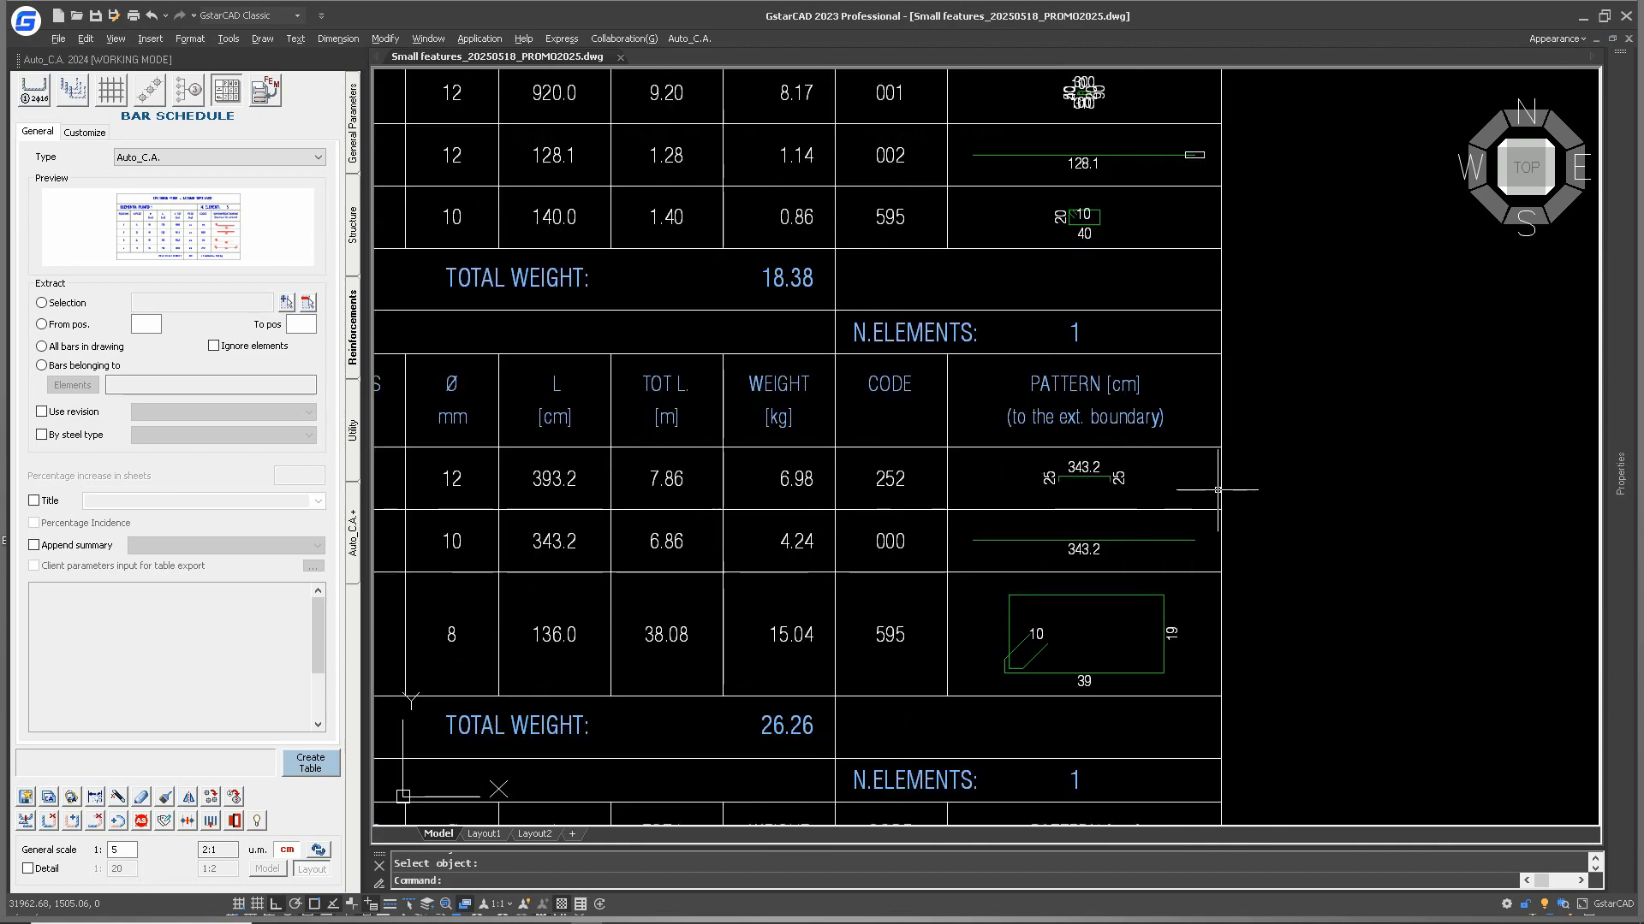
middle_drag(969, 544, 1098, 413)
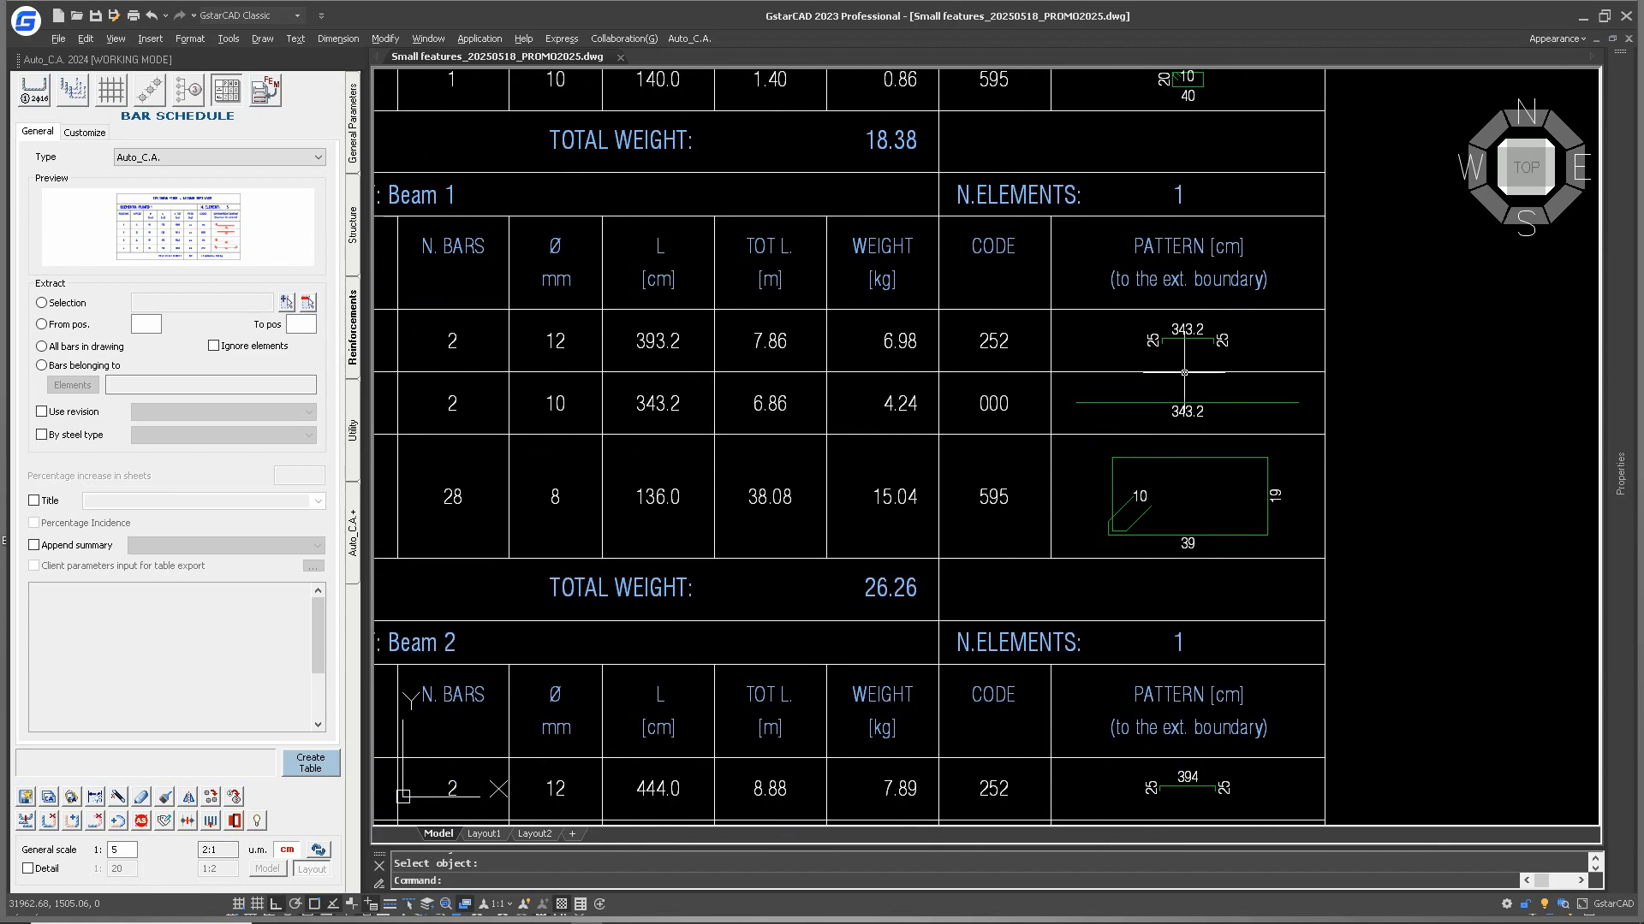
middle_drag(1225, 289, 1124, 647)
middle_drag(1062, 433, 1052, 518)
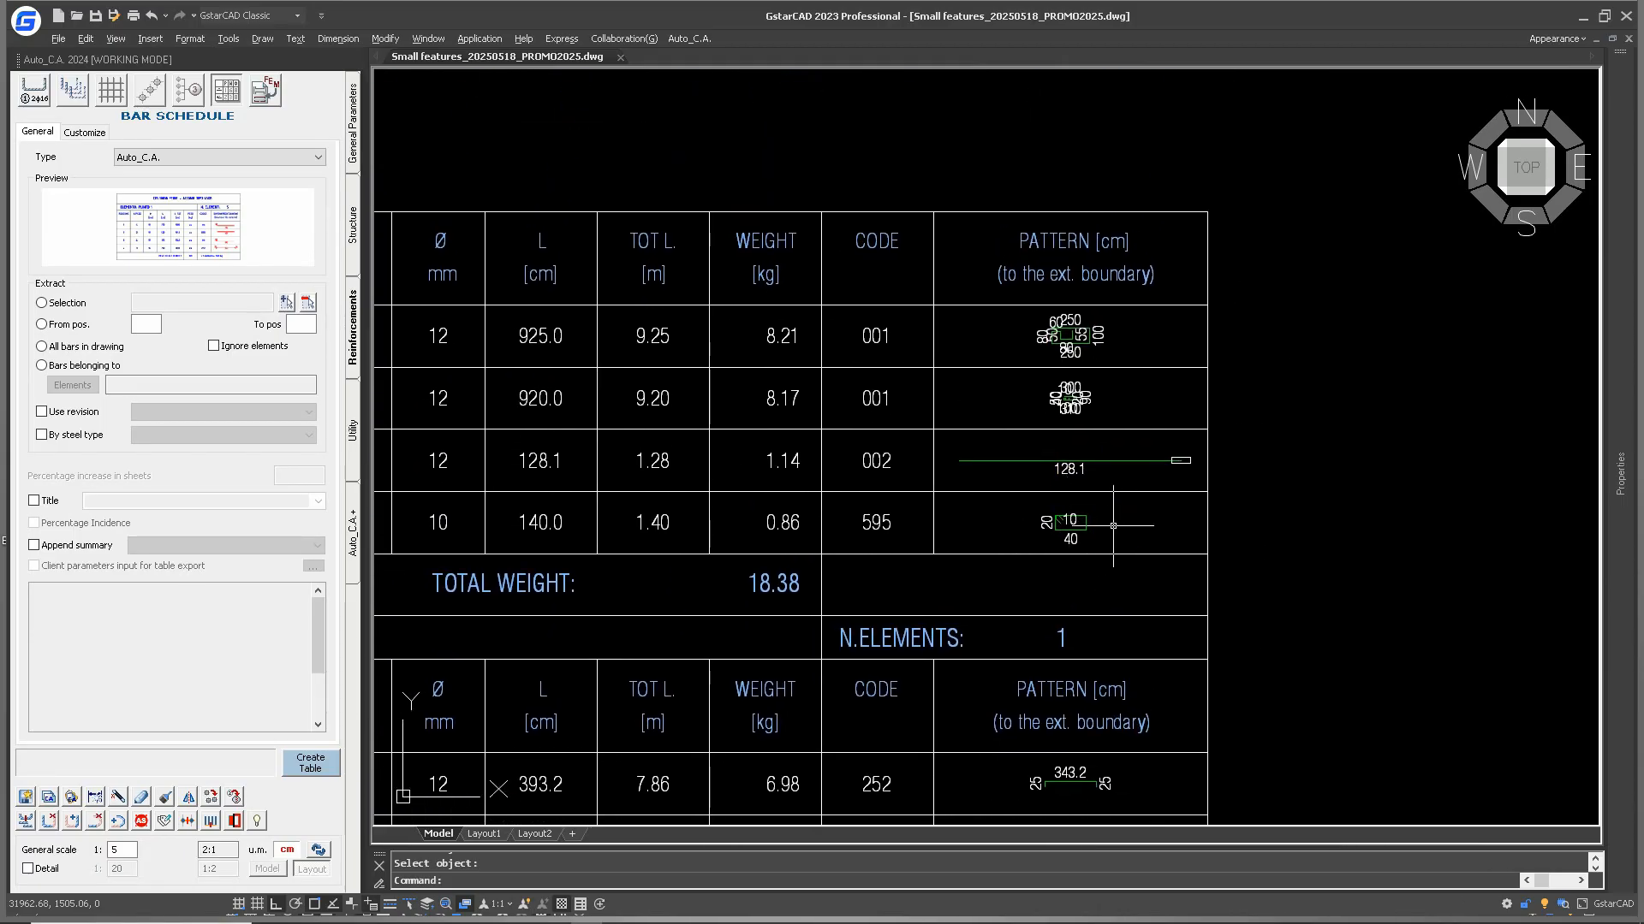
Force the row of position 89 in the first section of the bar schedule to a double line.
scroll(1113, 525, down, 3)
click(1170, 432)
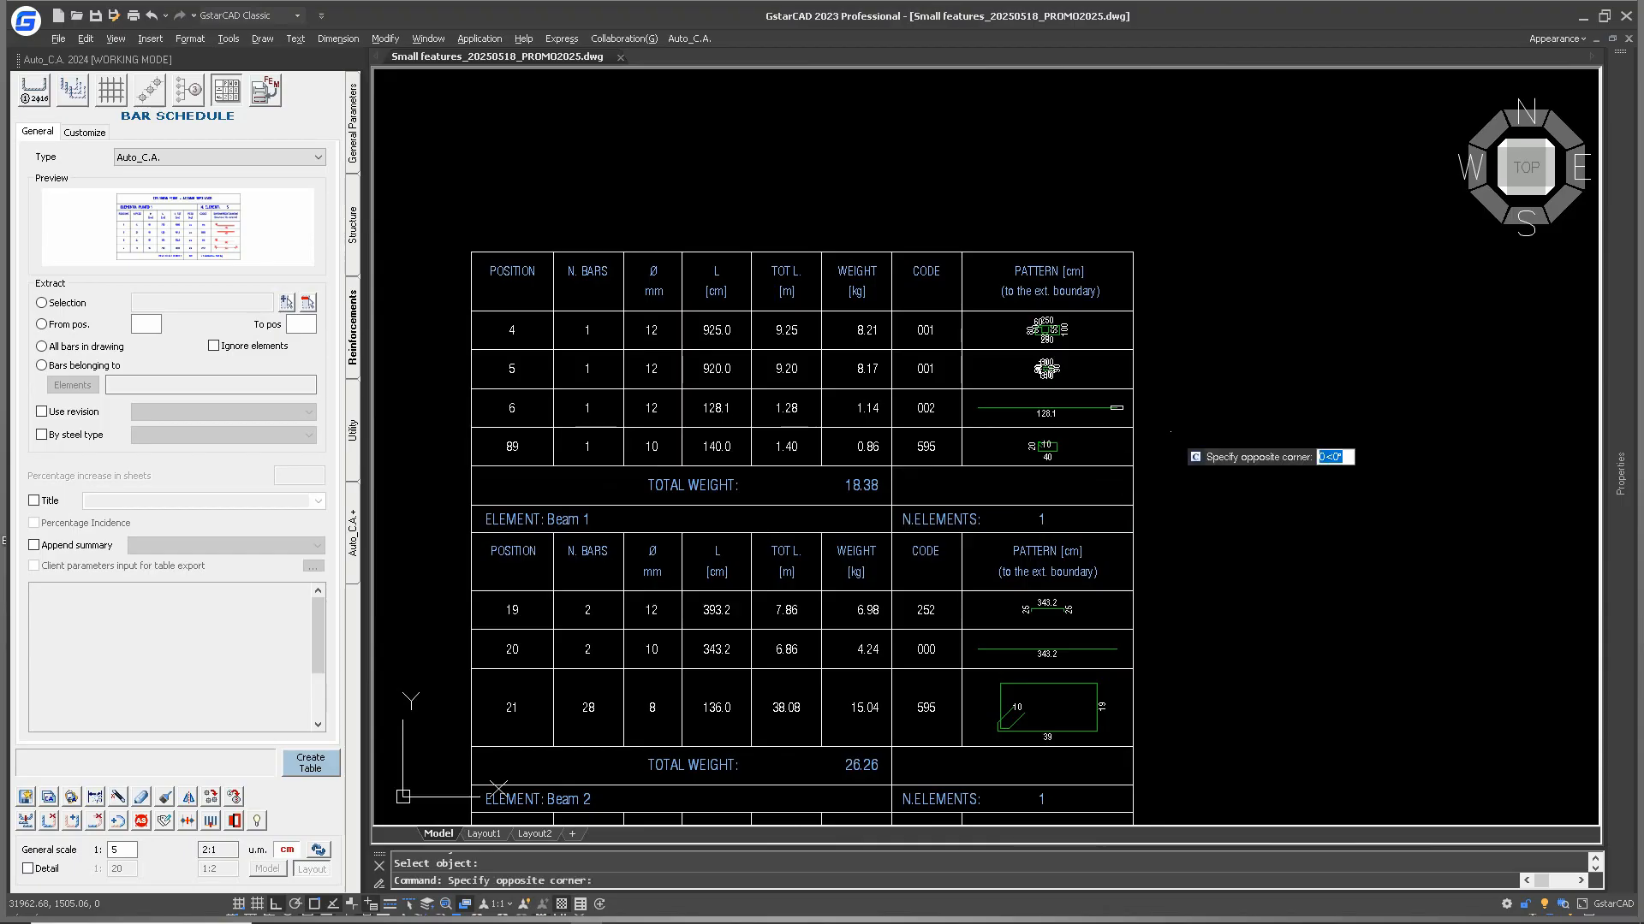
click(1176, 455)
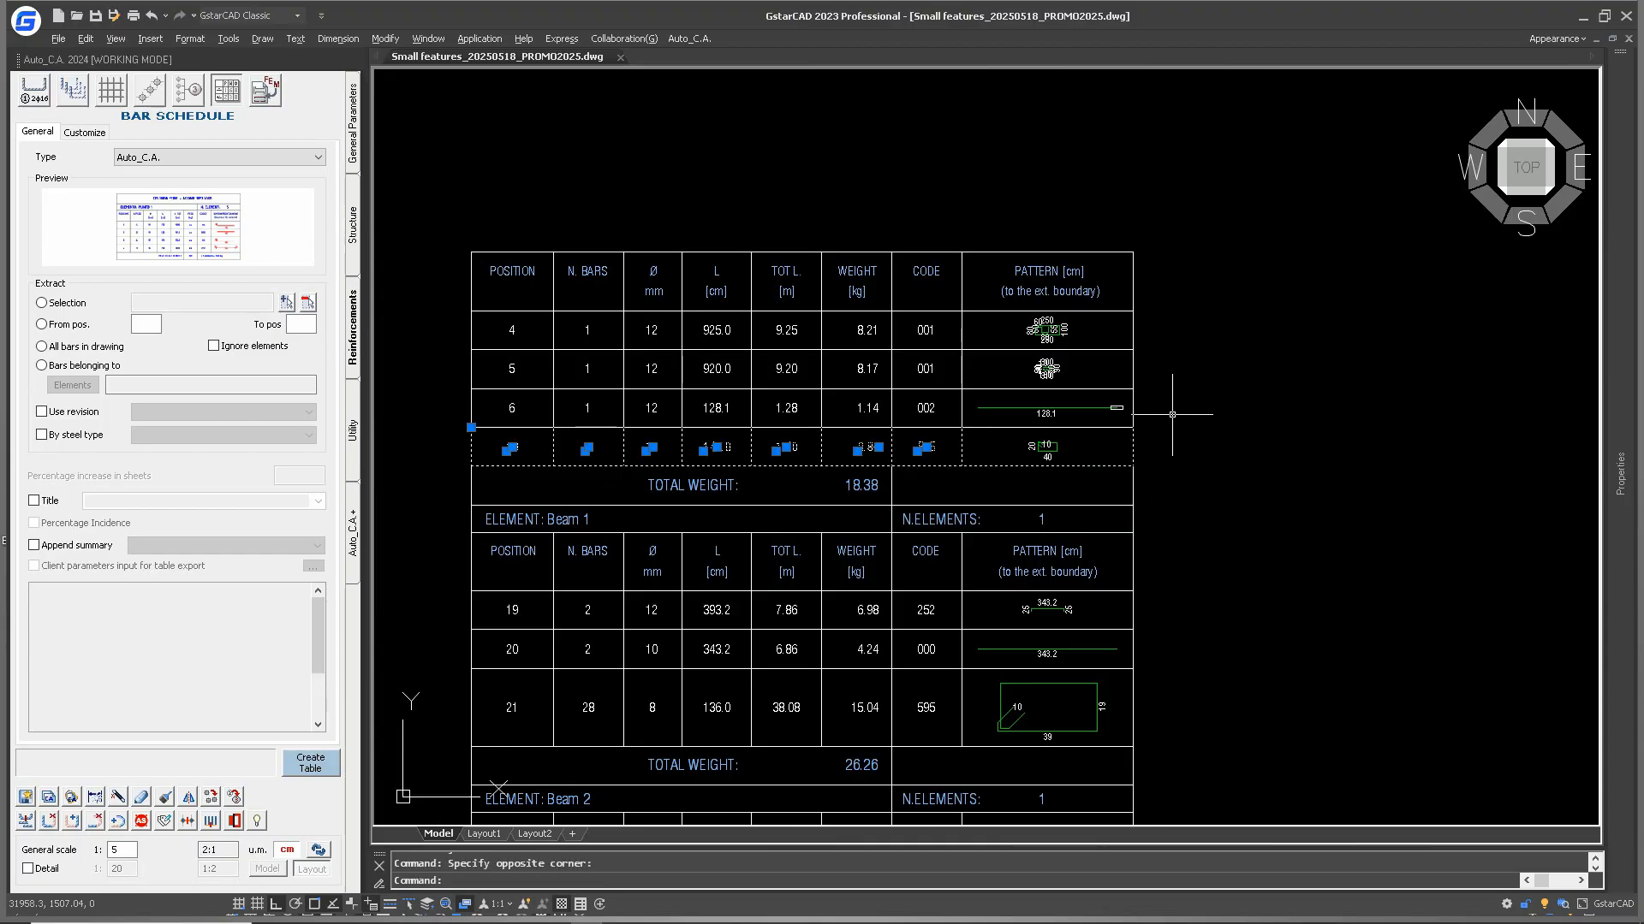
right_click(1172, 414)
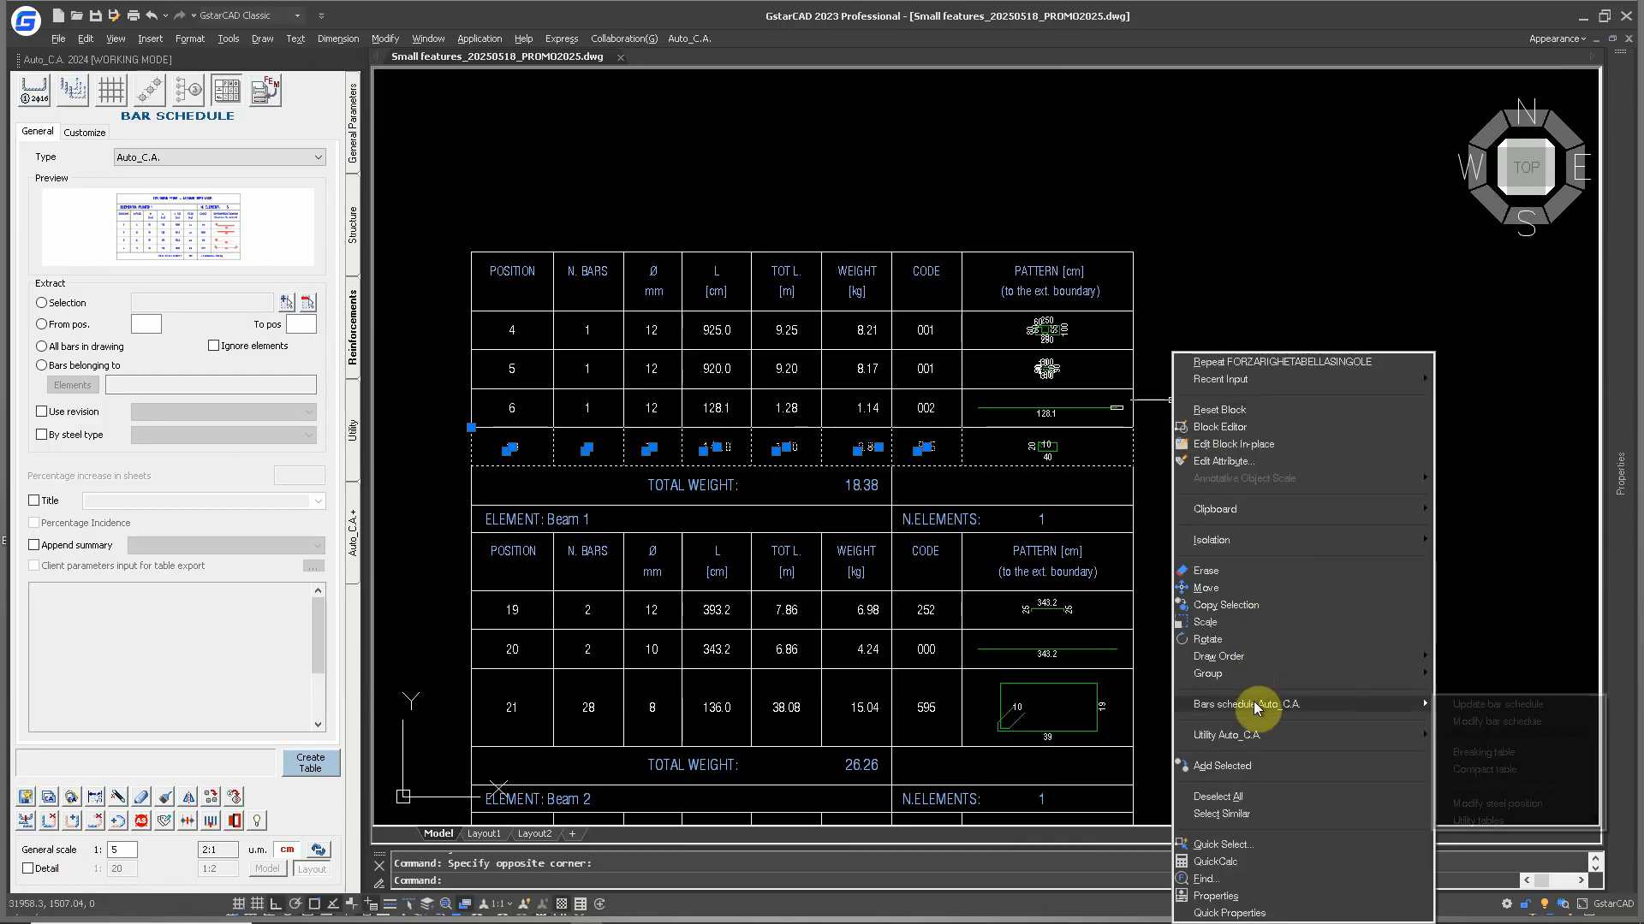
mouse_move(1488, 825)
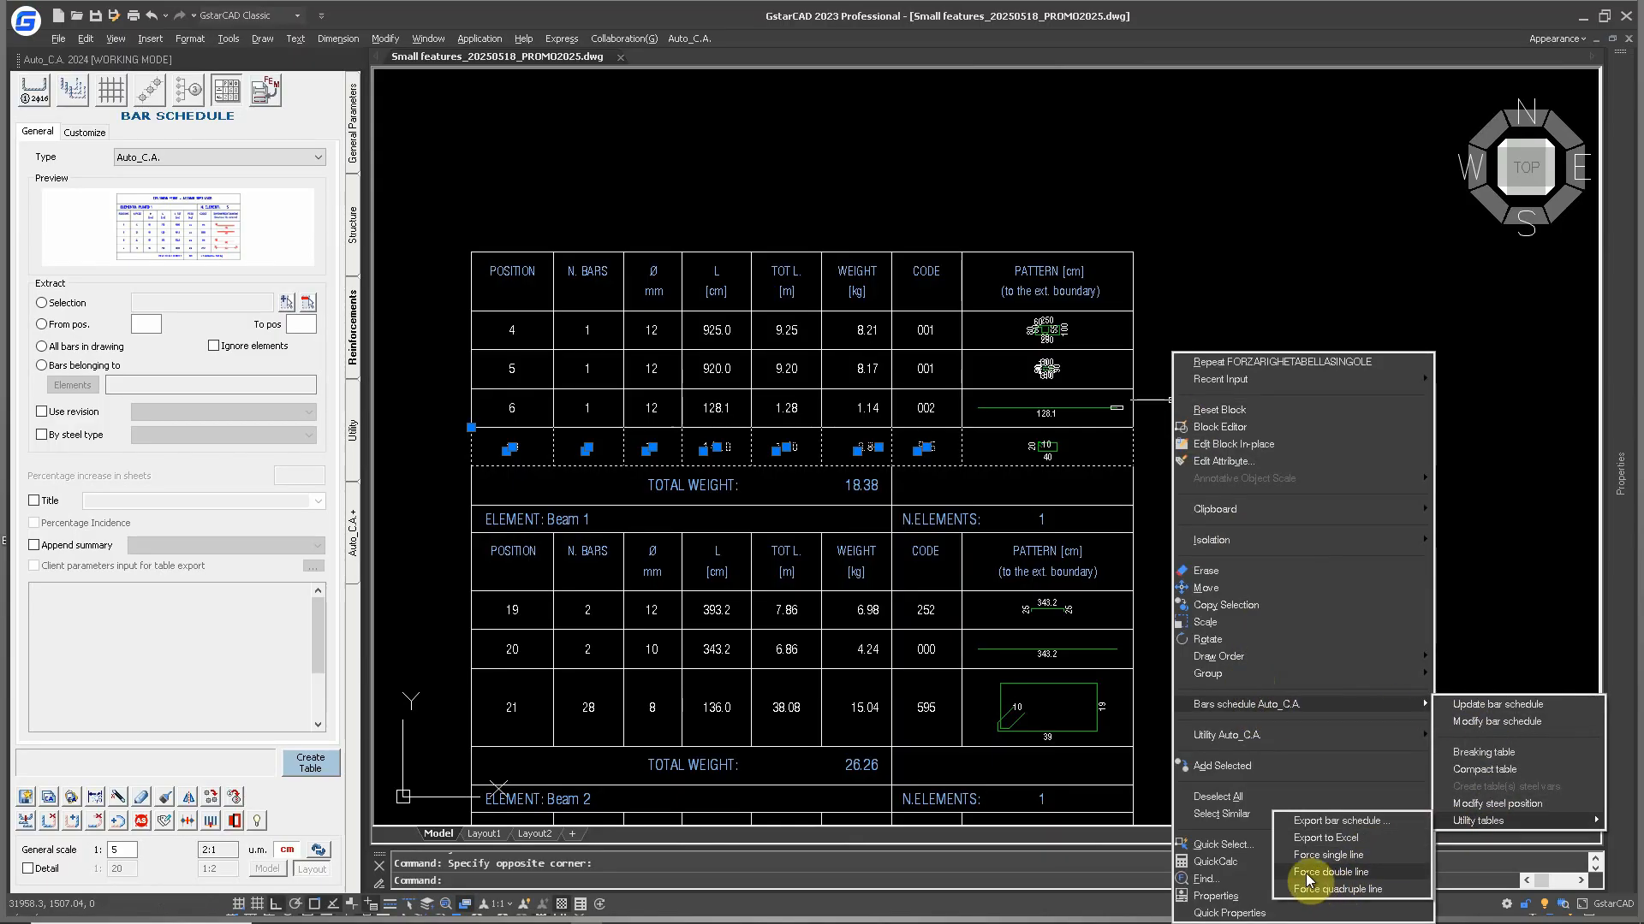
click(1331, 872)
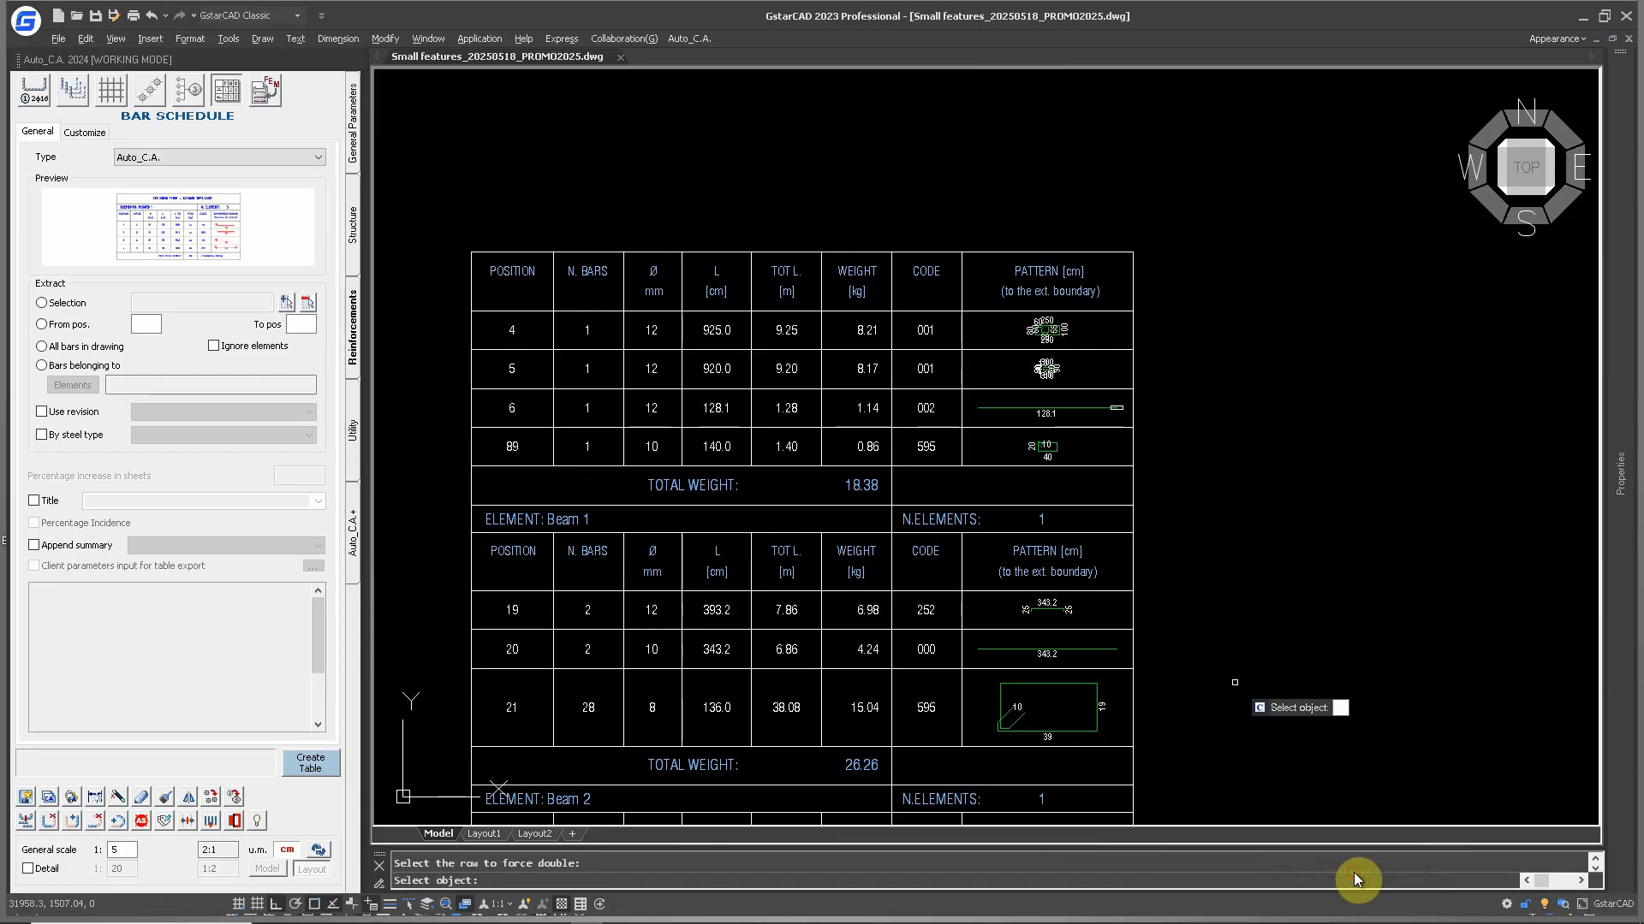
click(1134, 449)
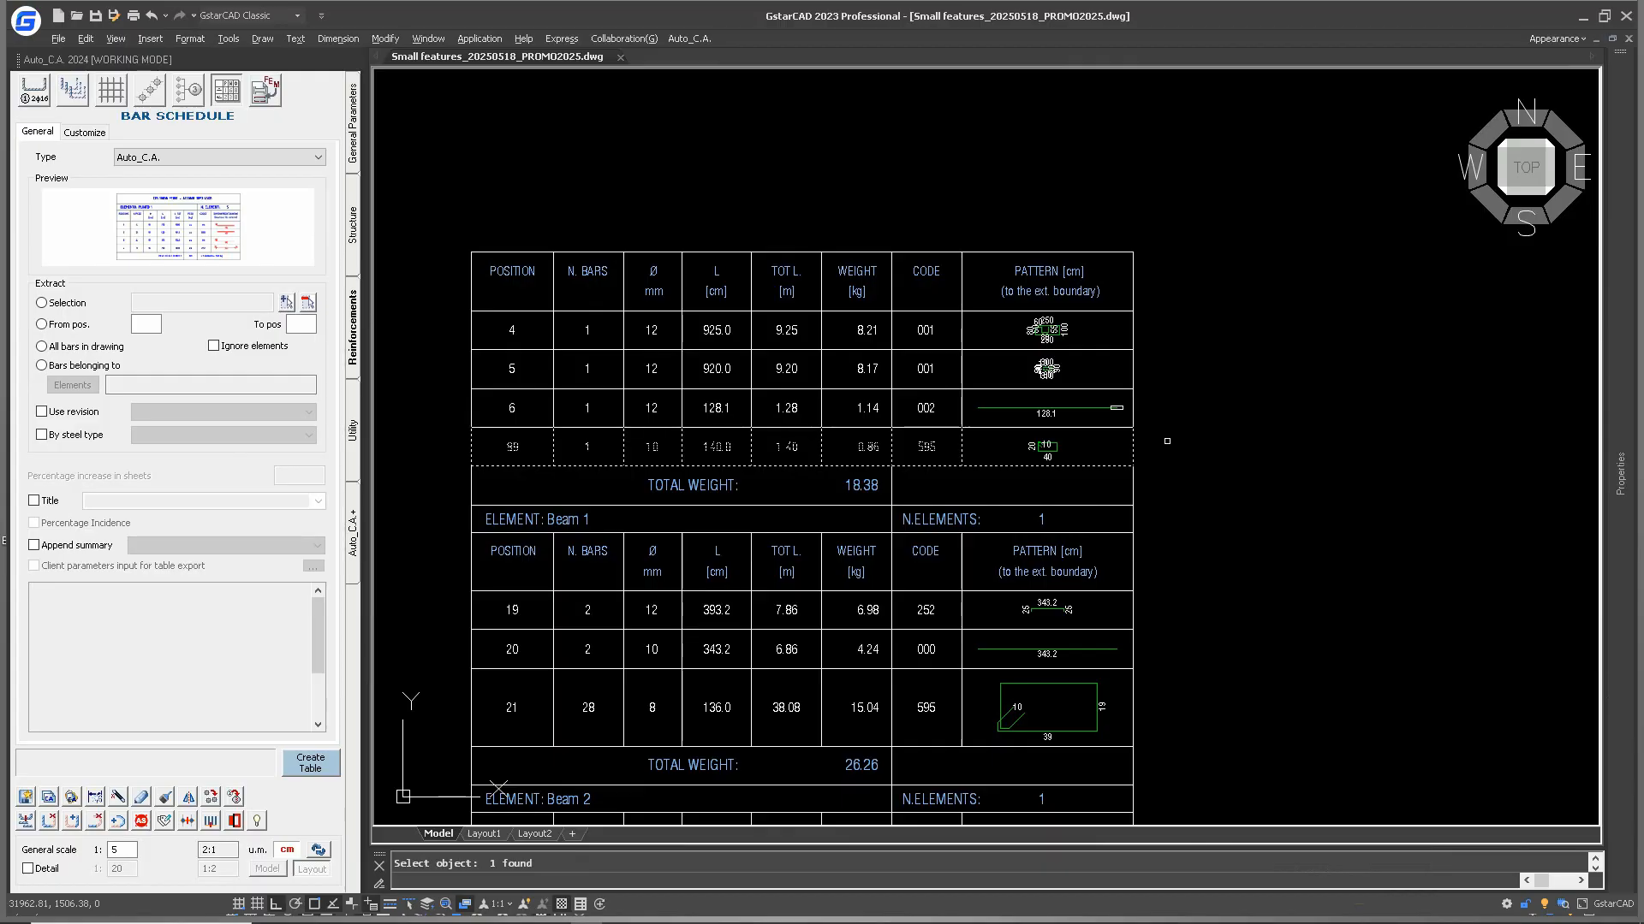
key(Return)
middle_drag(1149, 459, 1191, 462)
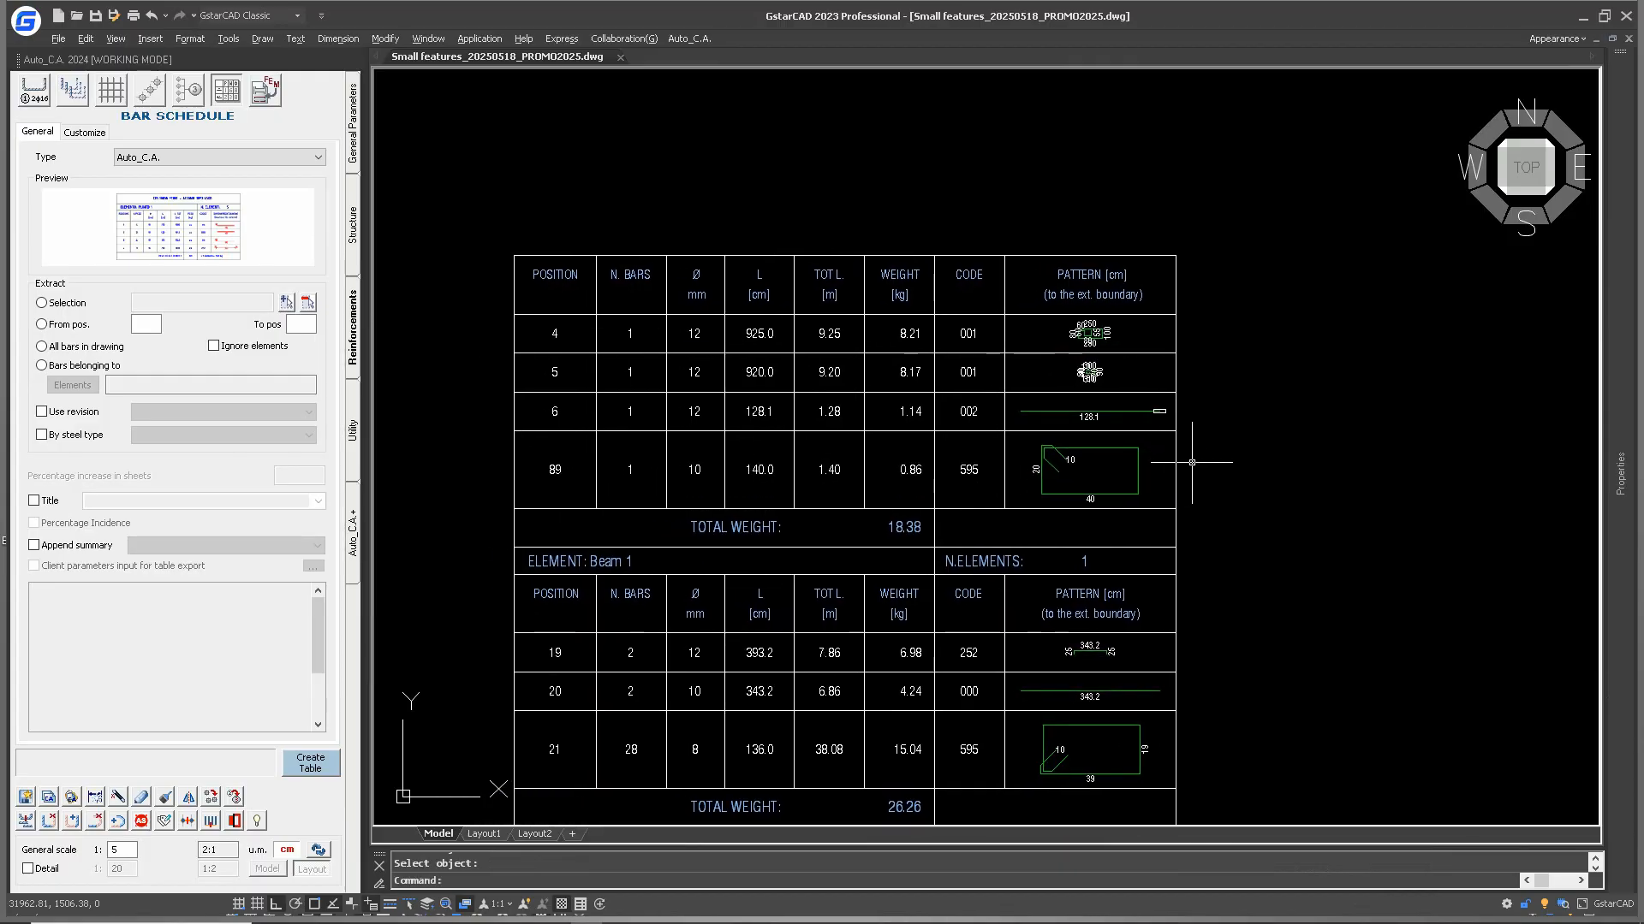
Compare the row heights and bar patterns of positions 6 and 89 in the first section.
middle_drag(1109, 473, 1125, 458)
scroll(1124, 387, up, 2)
click(1239, 414)
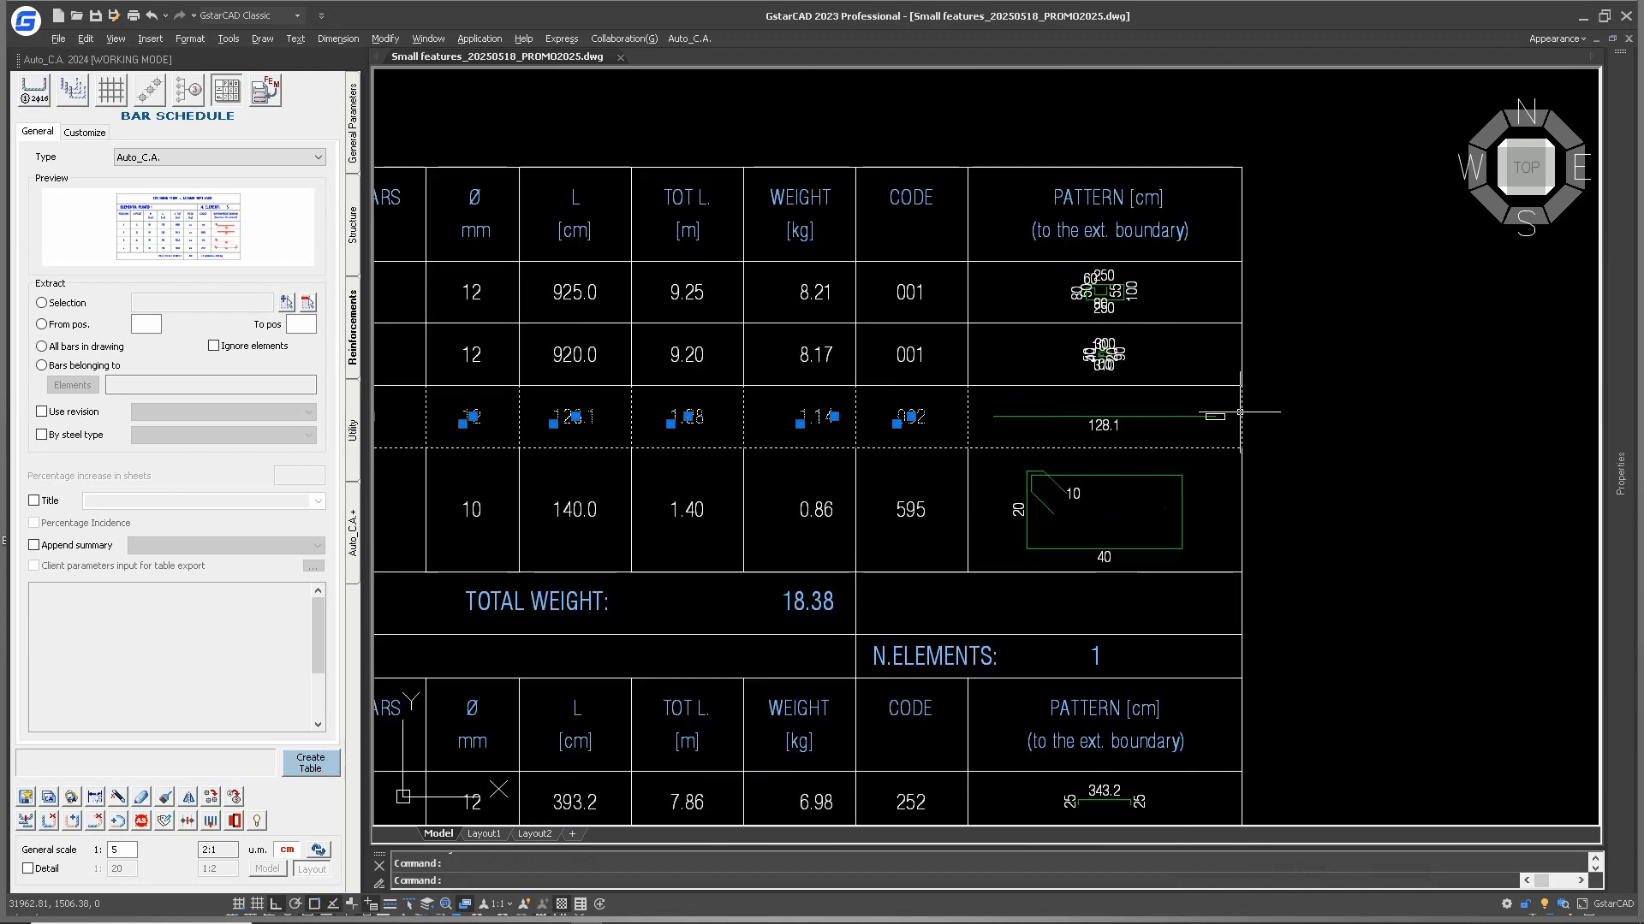
click(1243, 492)
scroll(1285, 525, up, 2)
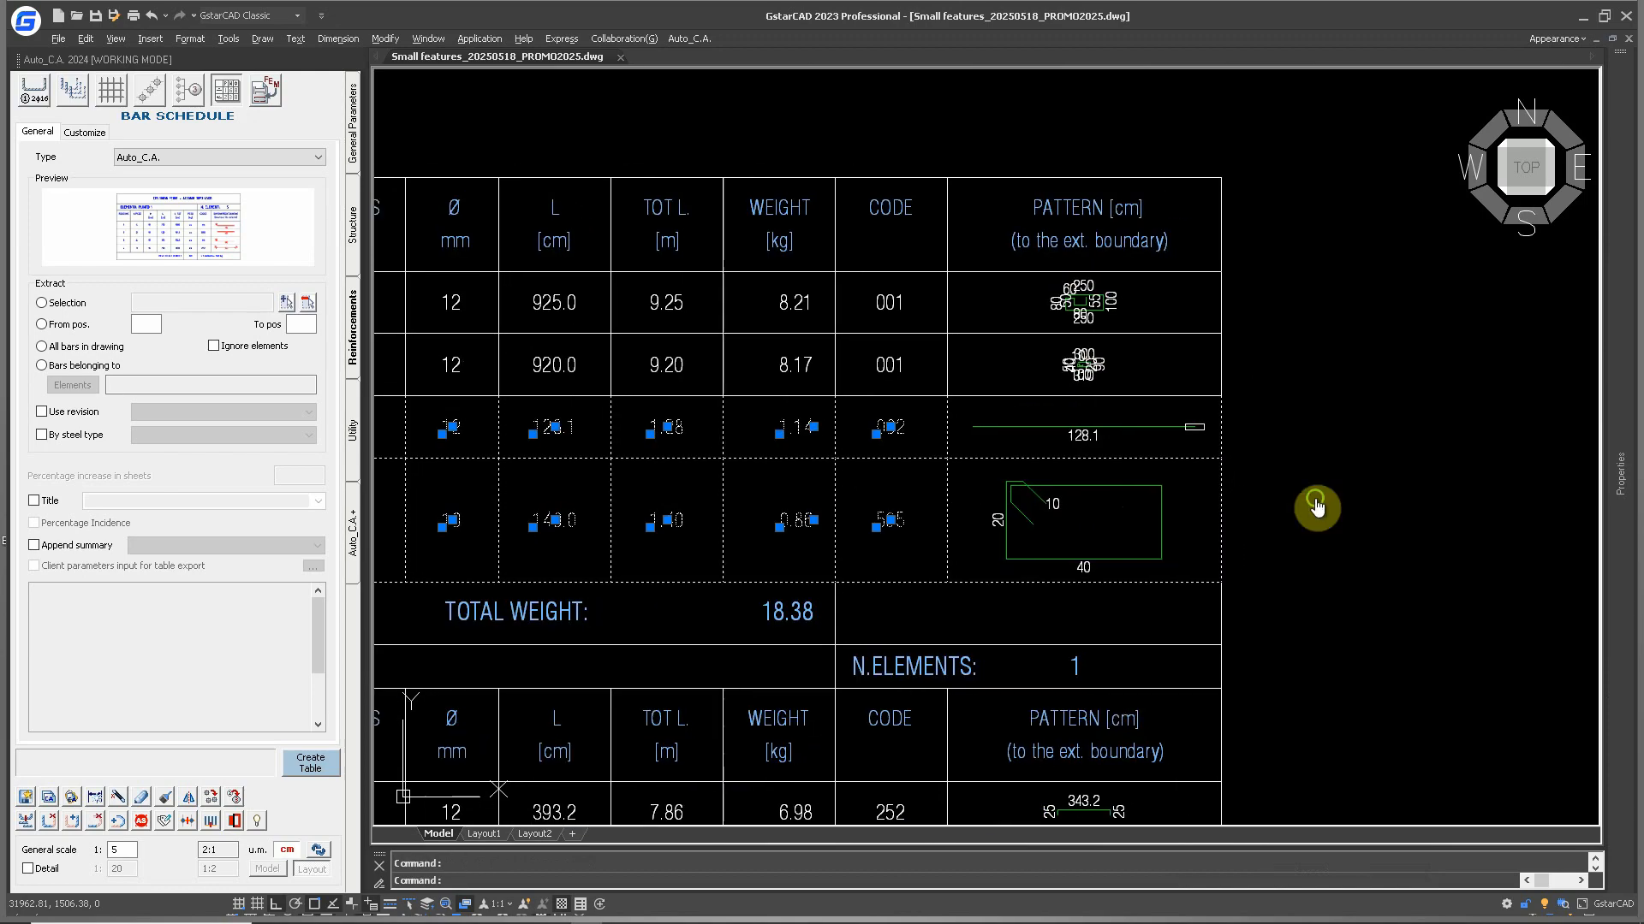
key(Escape)
scroll(809, 497, down, 4)
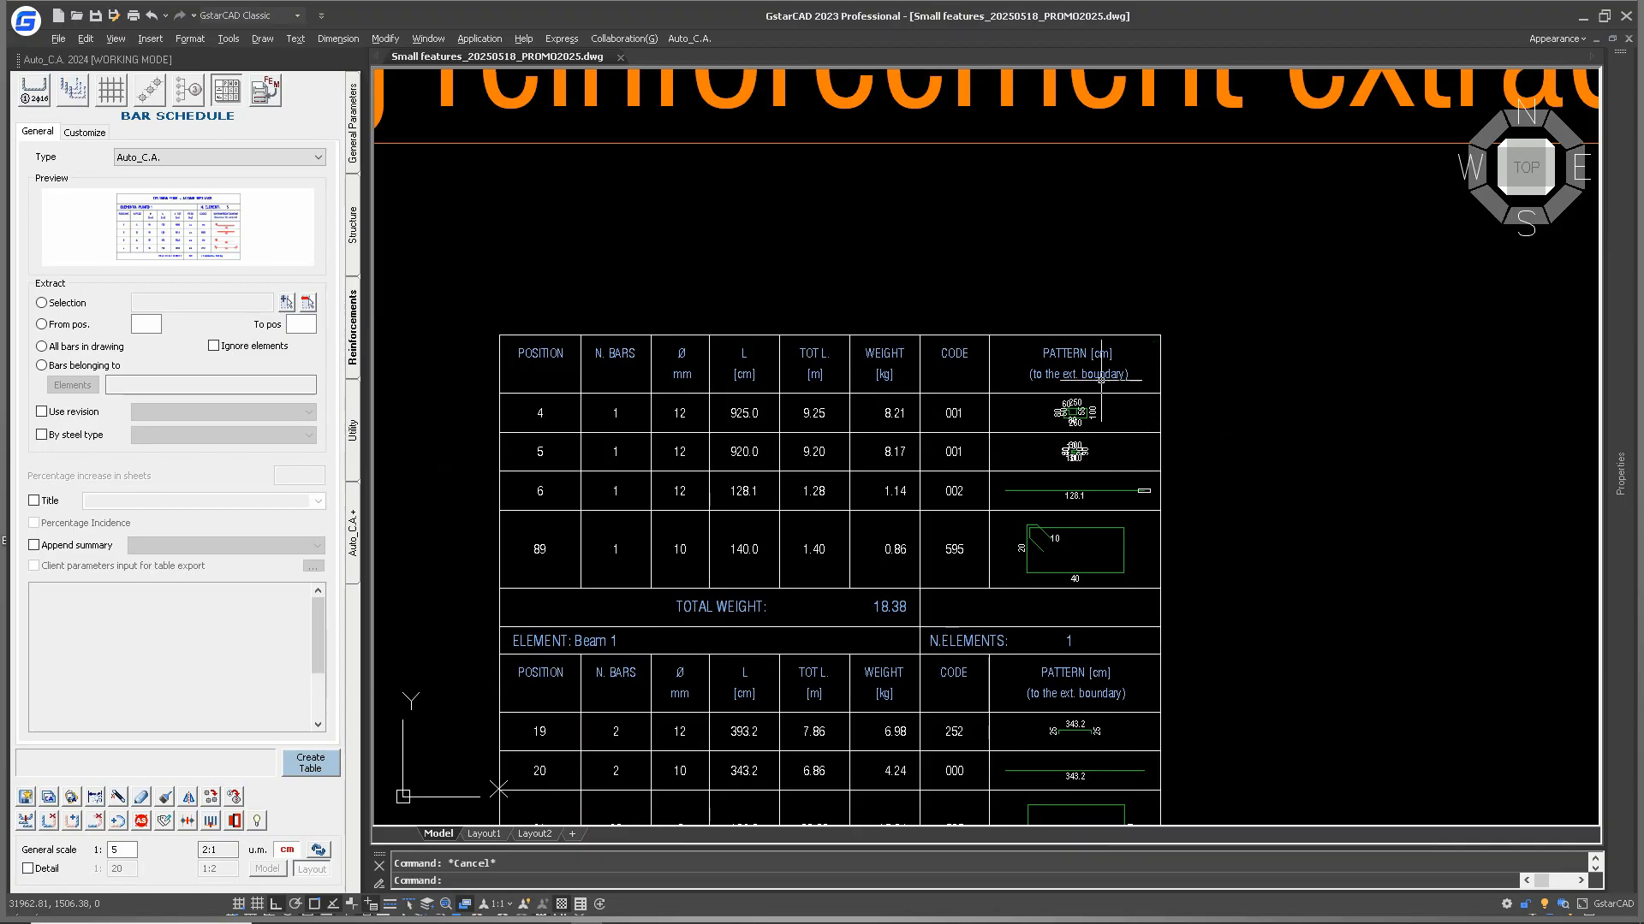
Force the row of position 4 in the first section of the bar schedule to a quadruple line.
scroll(1156, 420, up, 4)
click(1270, 417)
click(1151, 445)
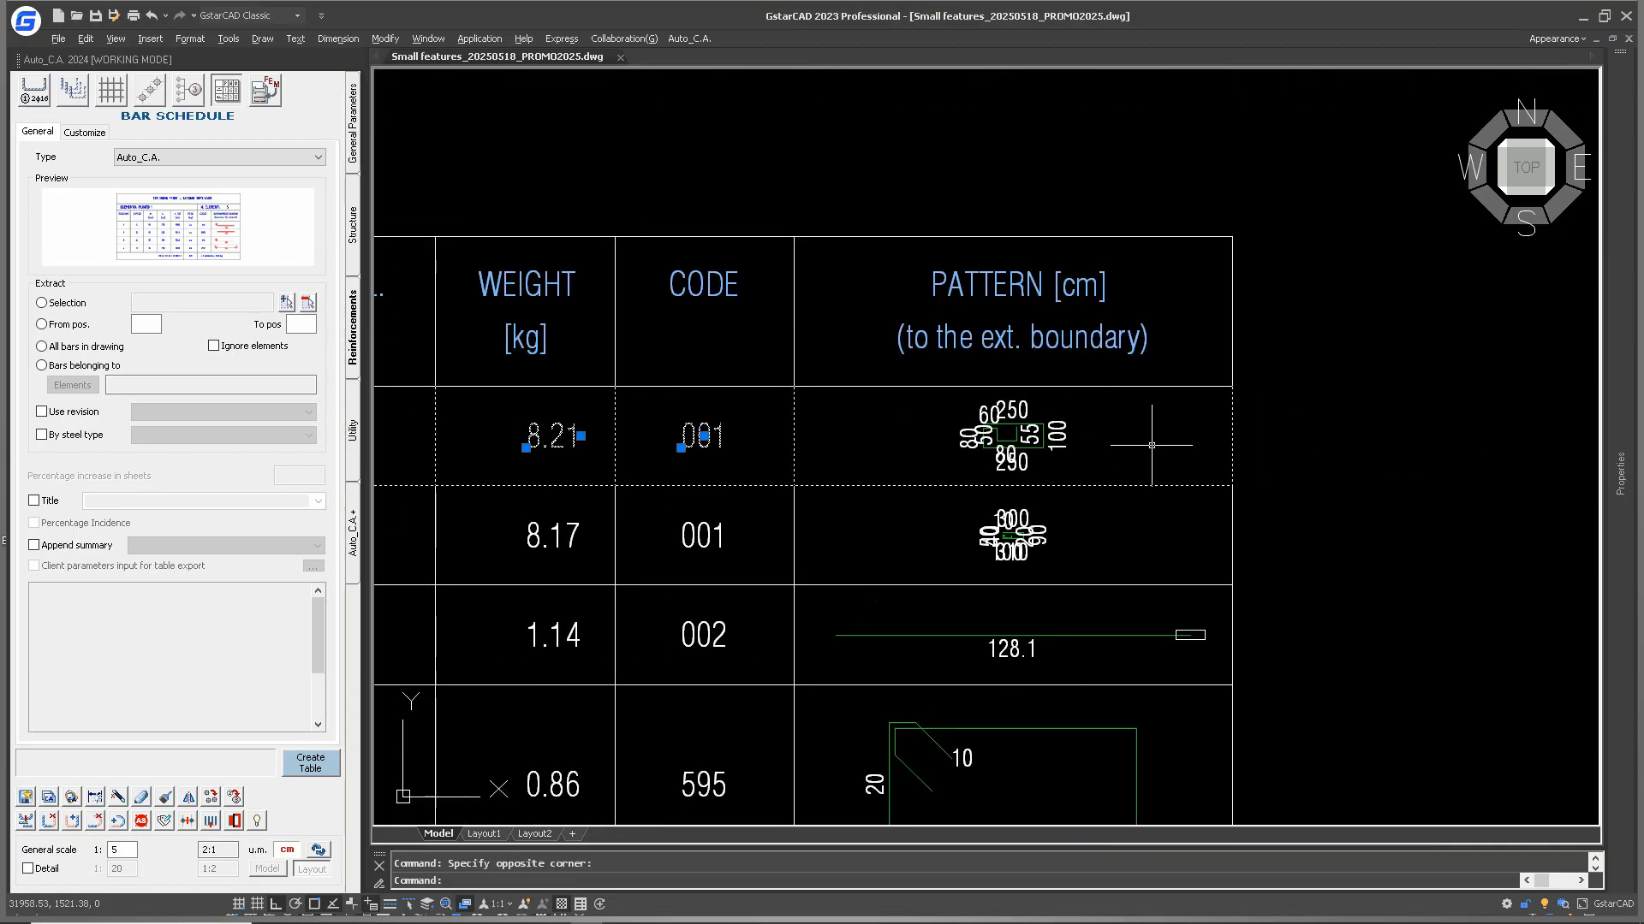
right_click(1150, 439)
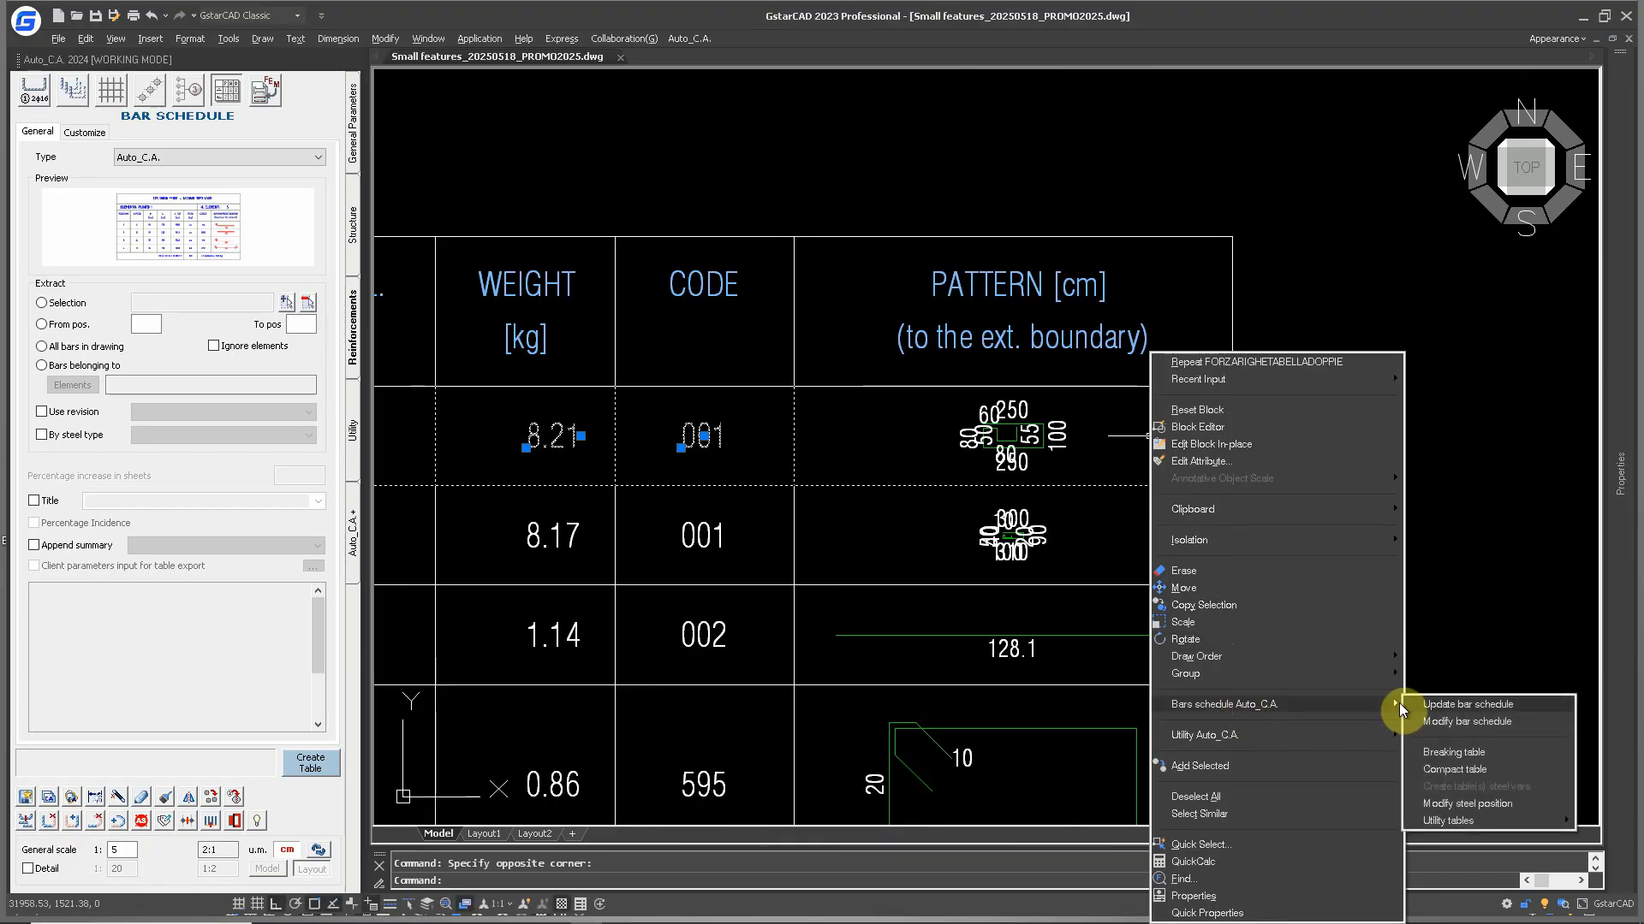
mouse_move(1436, 819)
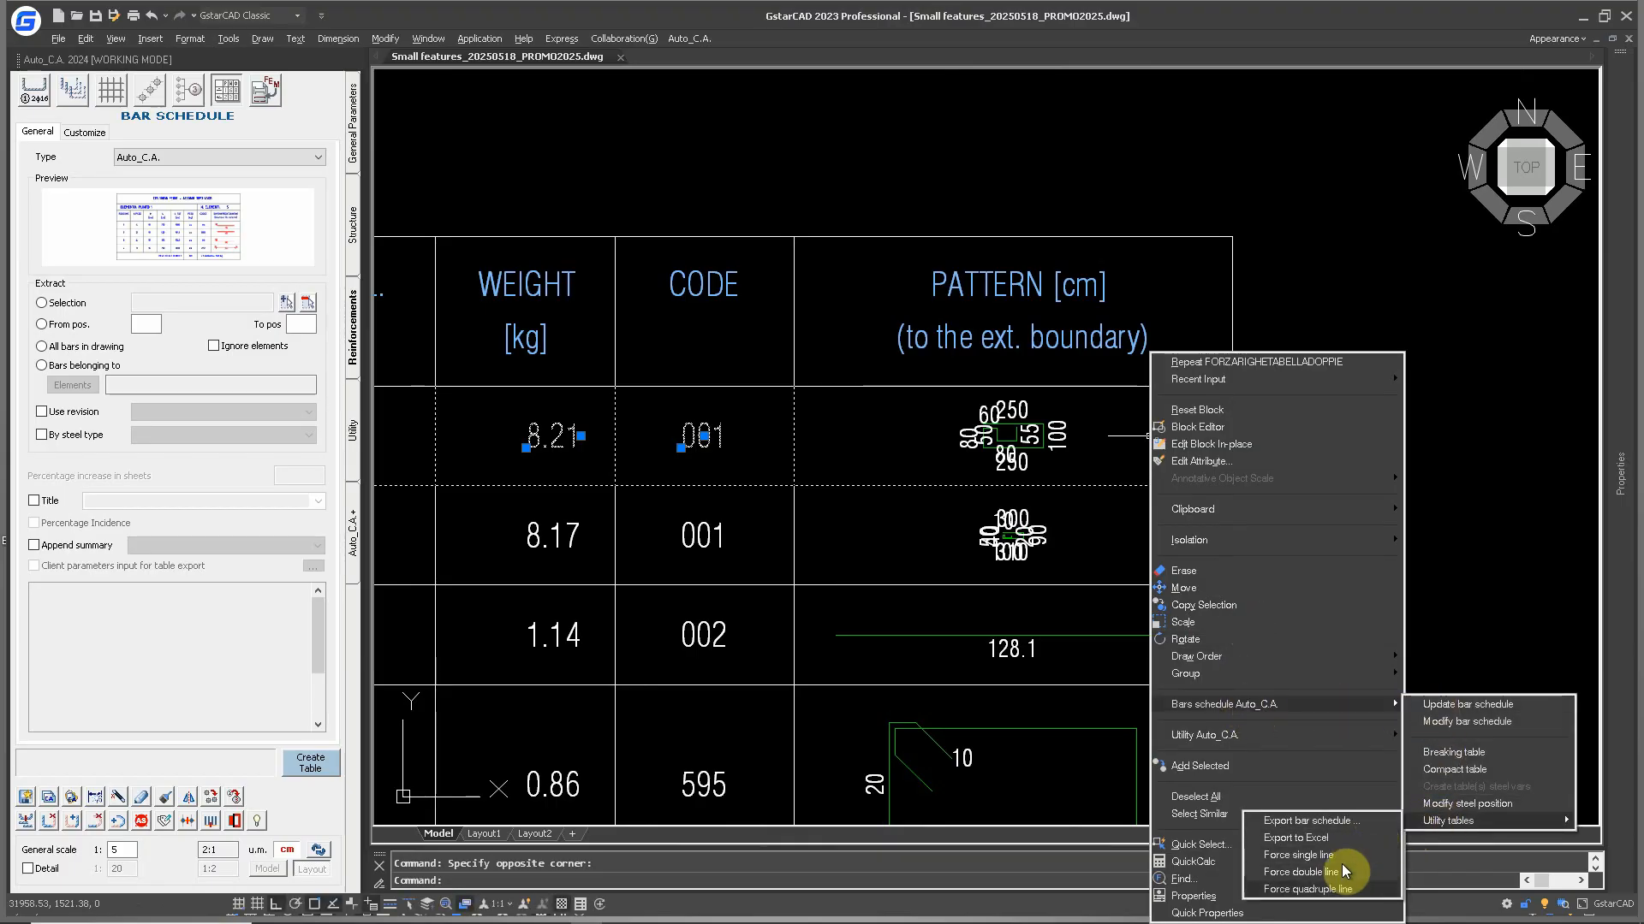
click(1332, 890)
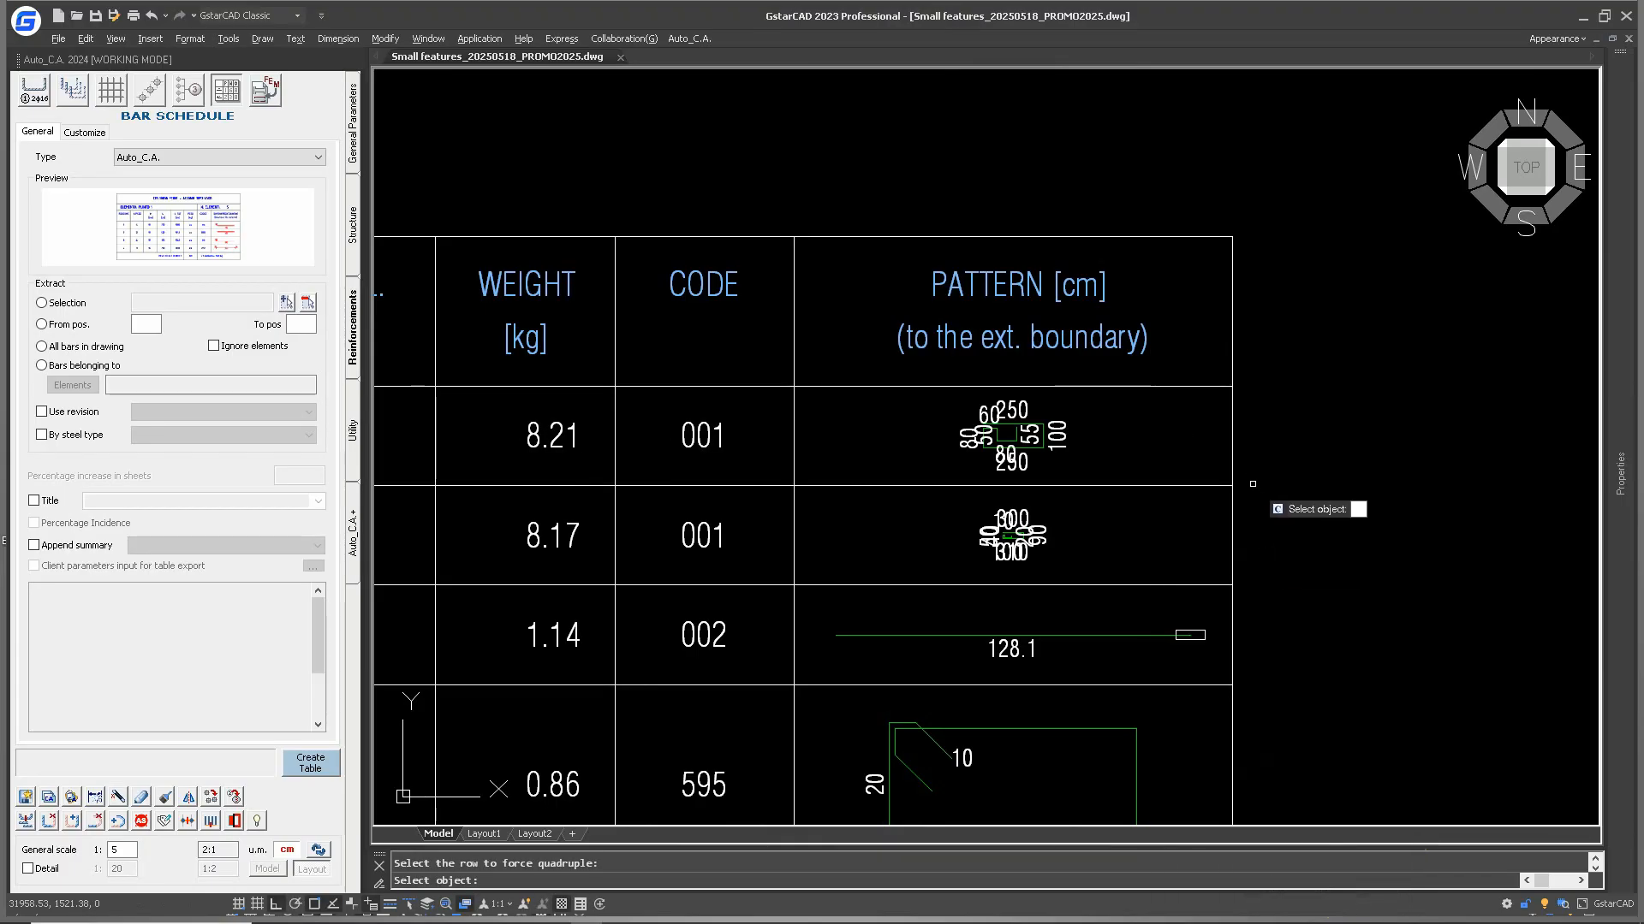
click(1233, 425)
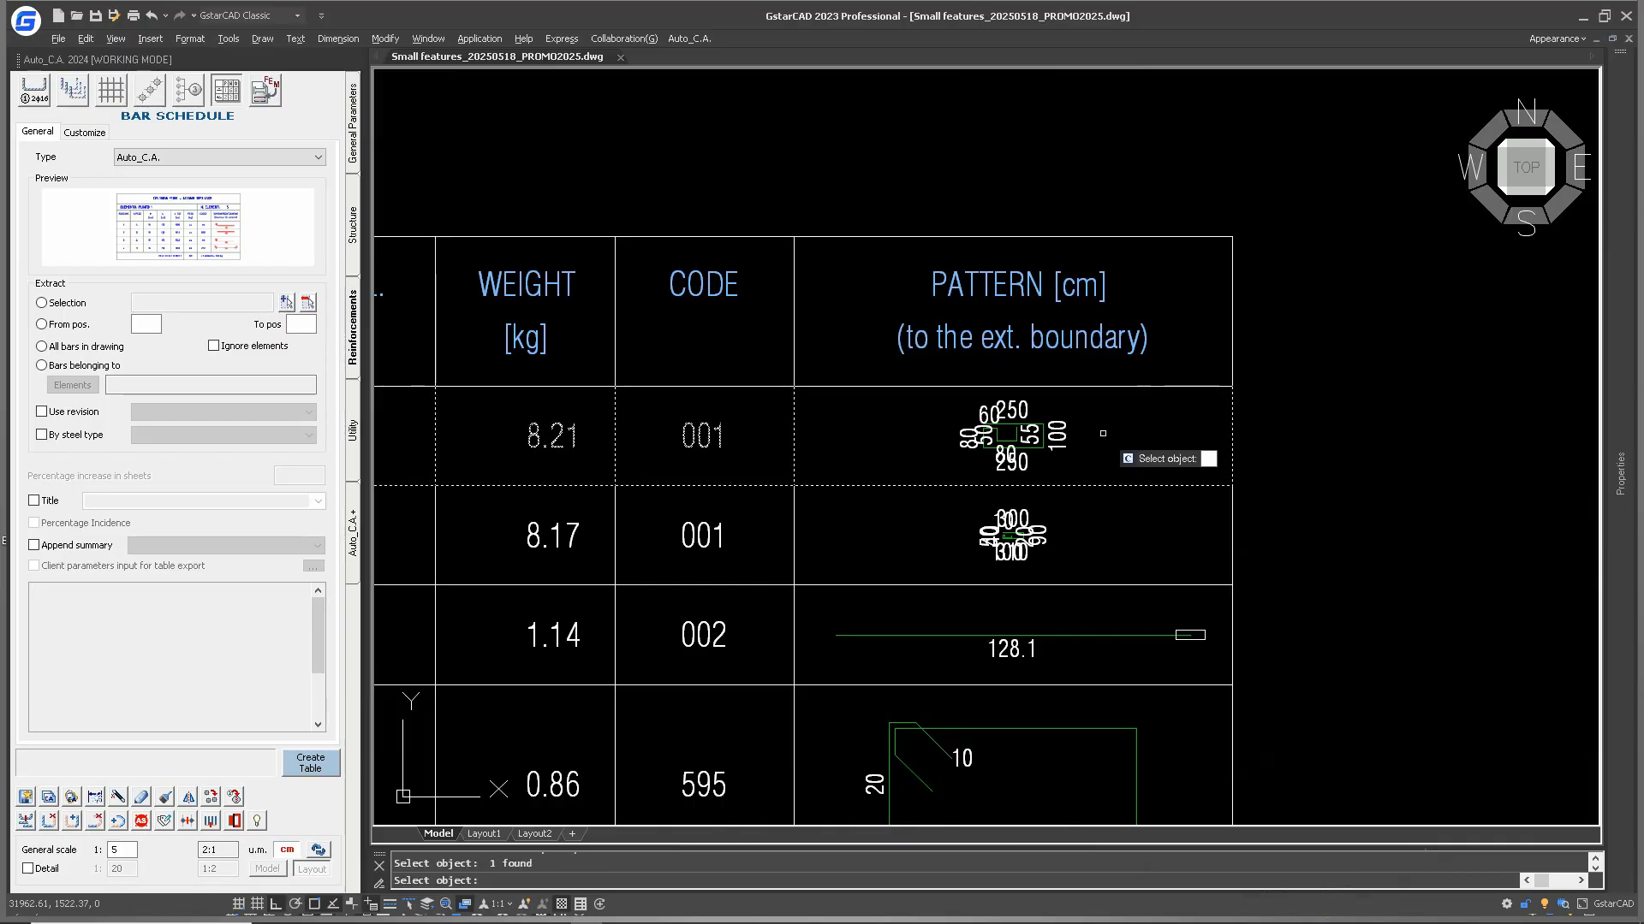
key(Return)
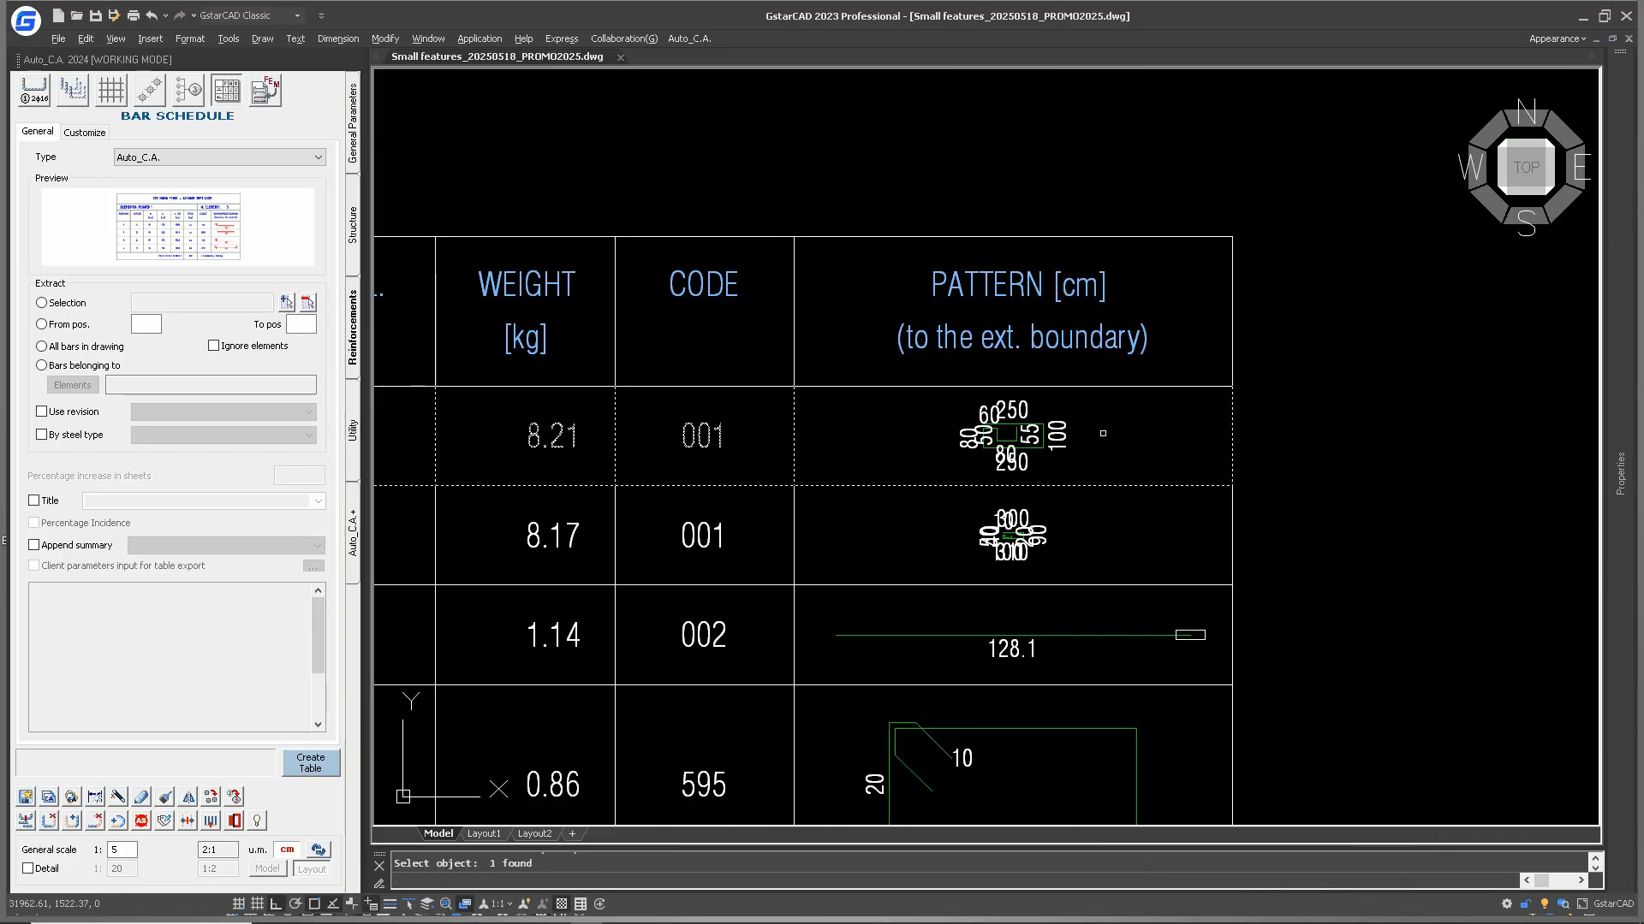
Examine the bar pattern and segment dimensions of position 4 in the first section, comparing its row with the neighbouring ones.
scroll(1089, 473, down, 1)
middle_drag(1086, 539, 991, 547)
scroll(1024, 531, down, 1)
mouse_move(765, 529)
middle_down()
mouse_move(1261, 520)
mouse_move(775, 484)
middle_up()
scroll(1267, 496, up, 2)
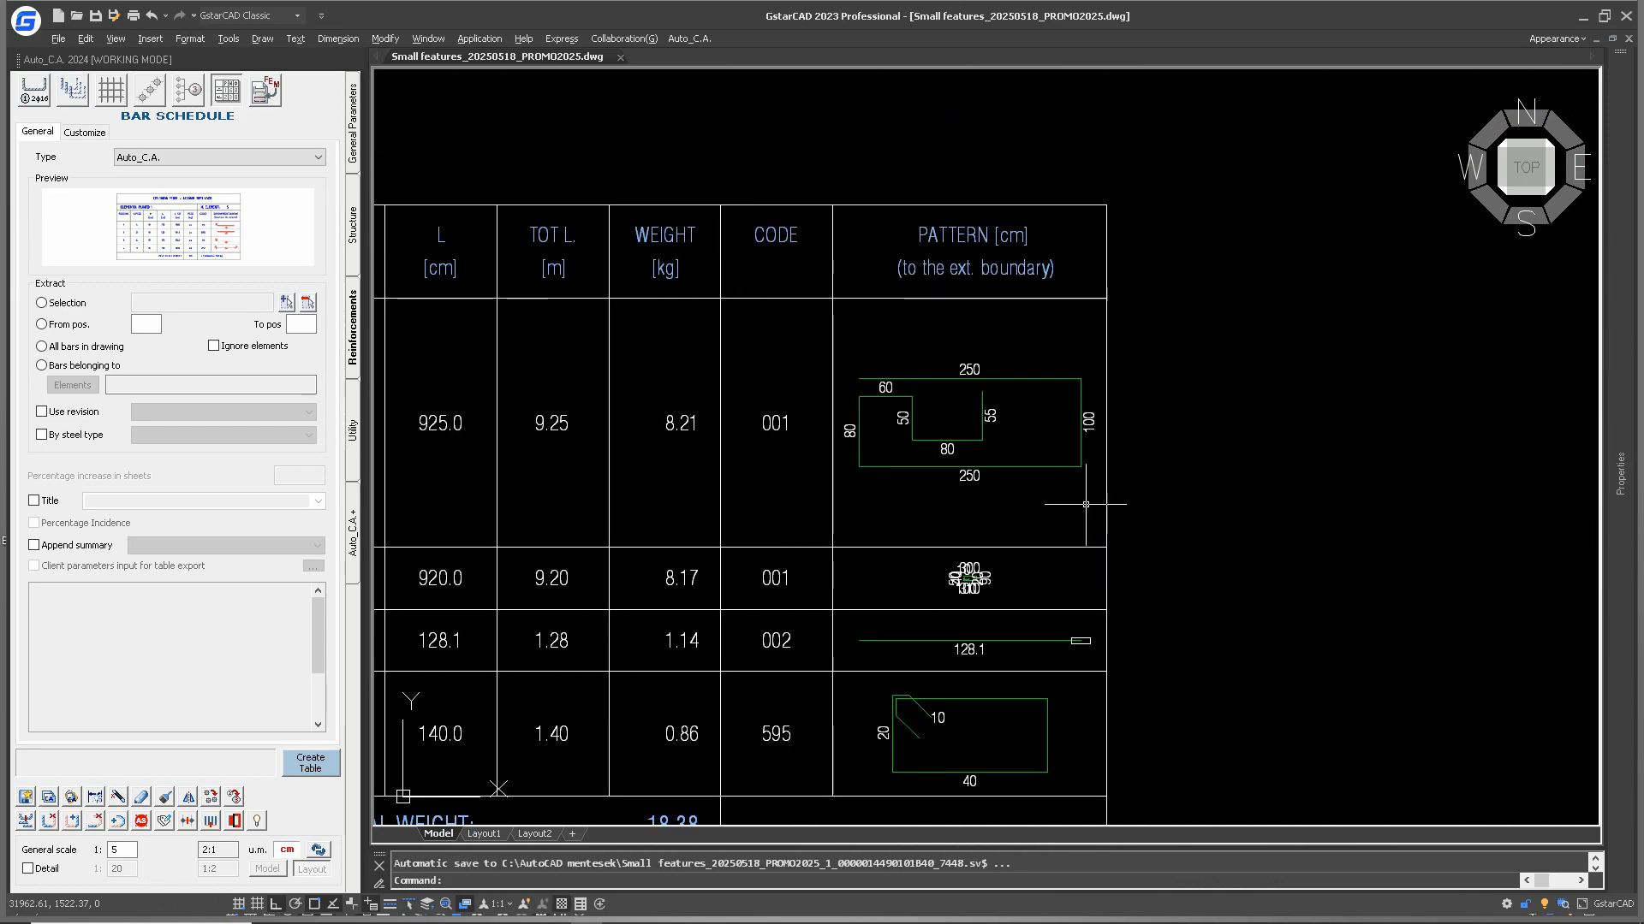
click(860, 572)
click(792, 575)
middle_drag(1119, 497, 1084, 522)
key(Escape)
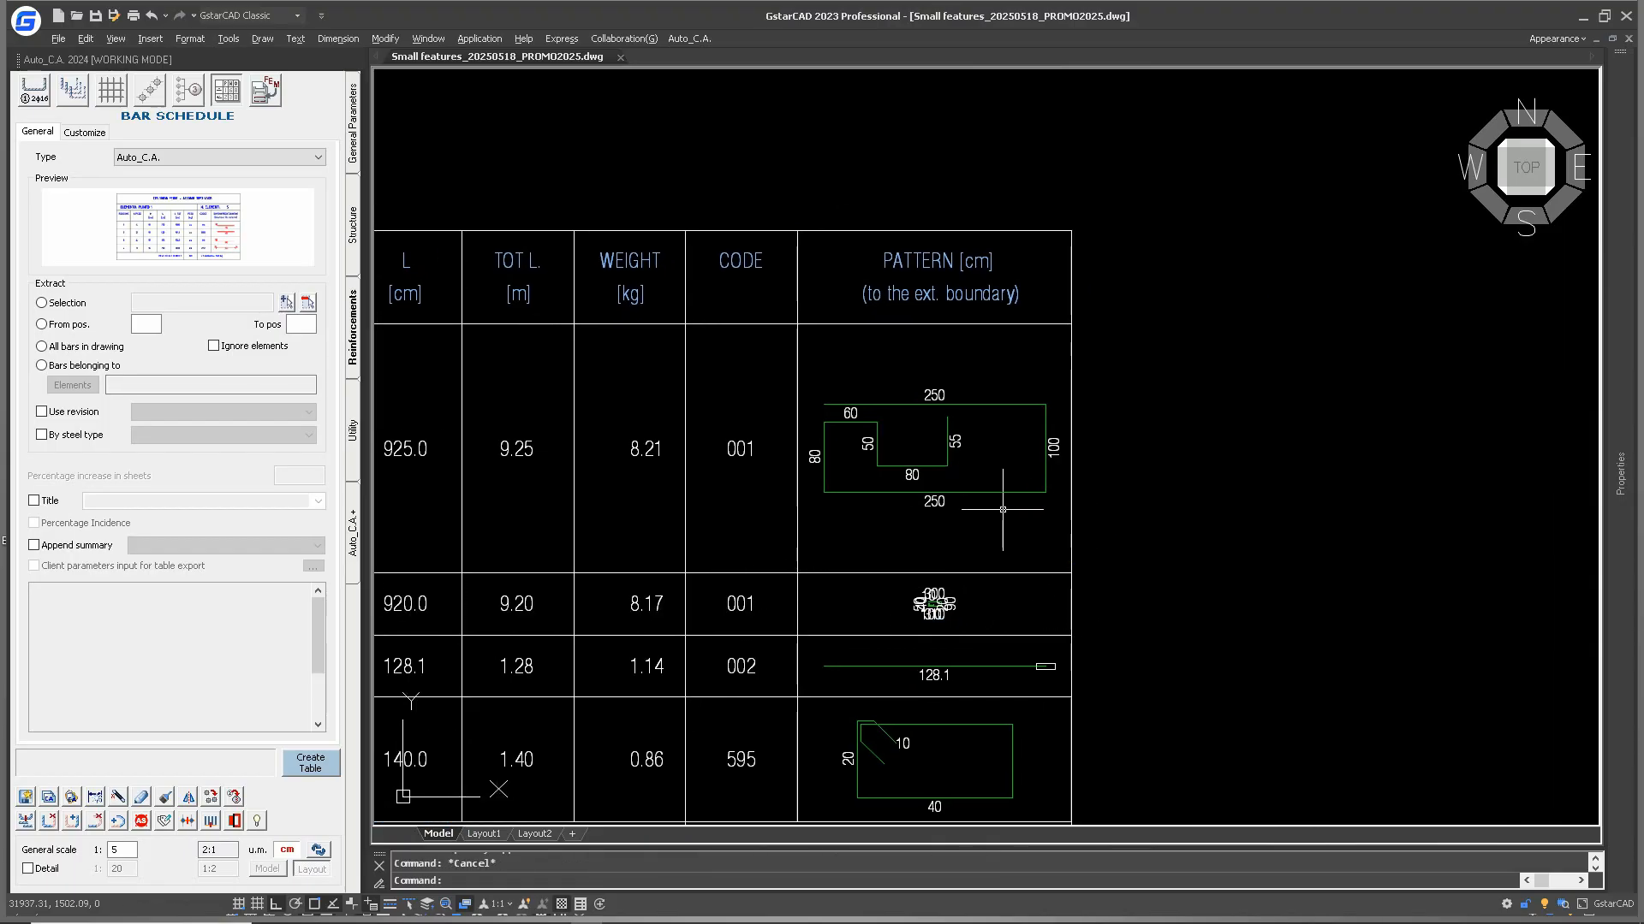
click(1007, 481)
click(986, 535)
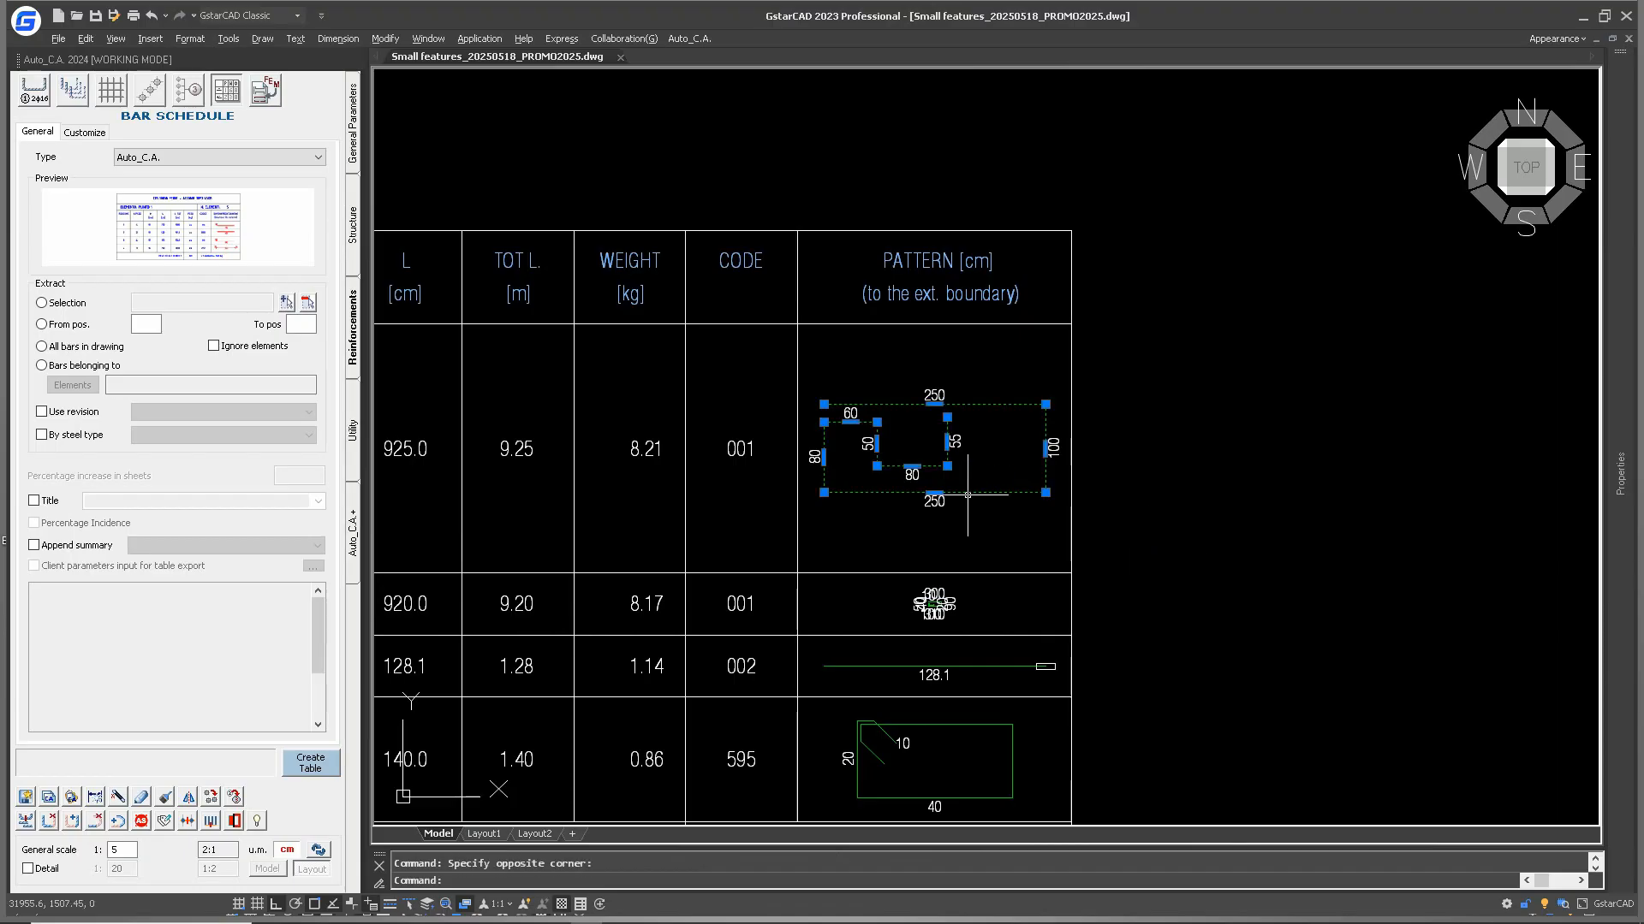
middle_drag(993, 447, 984, 448)
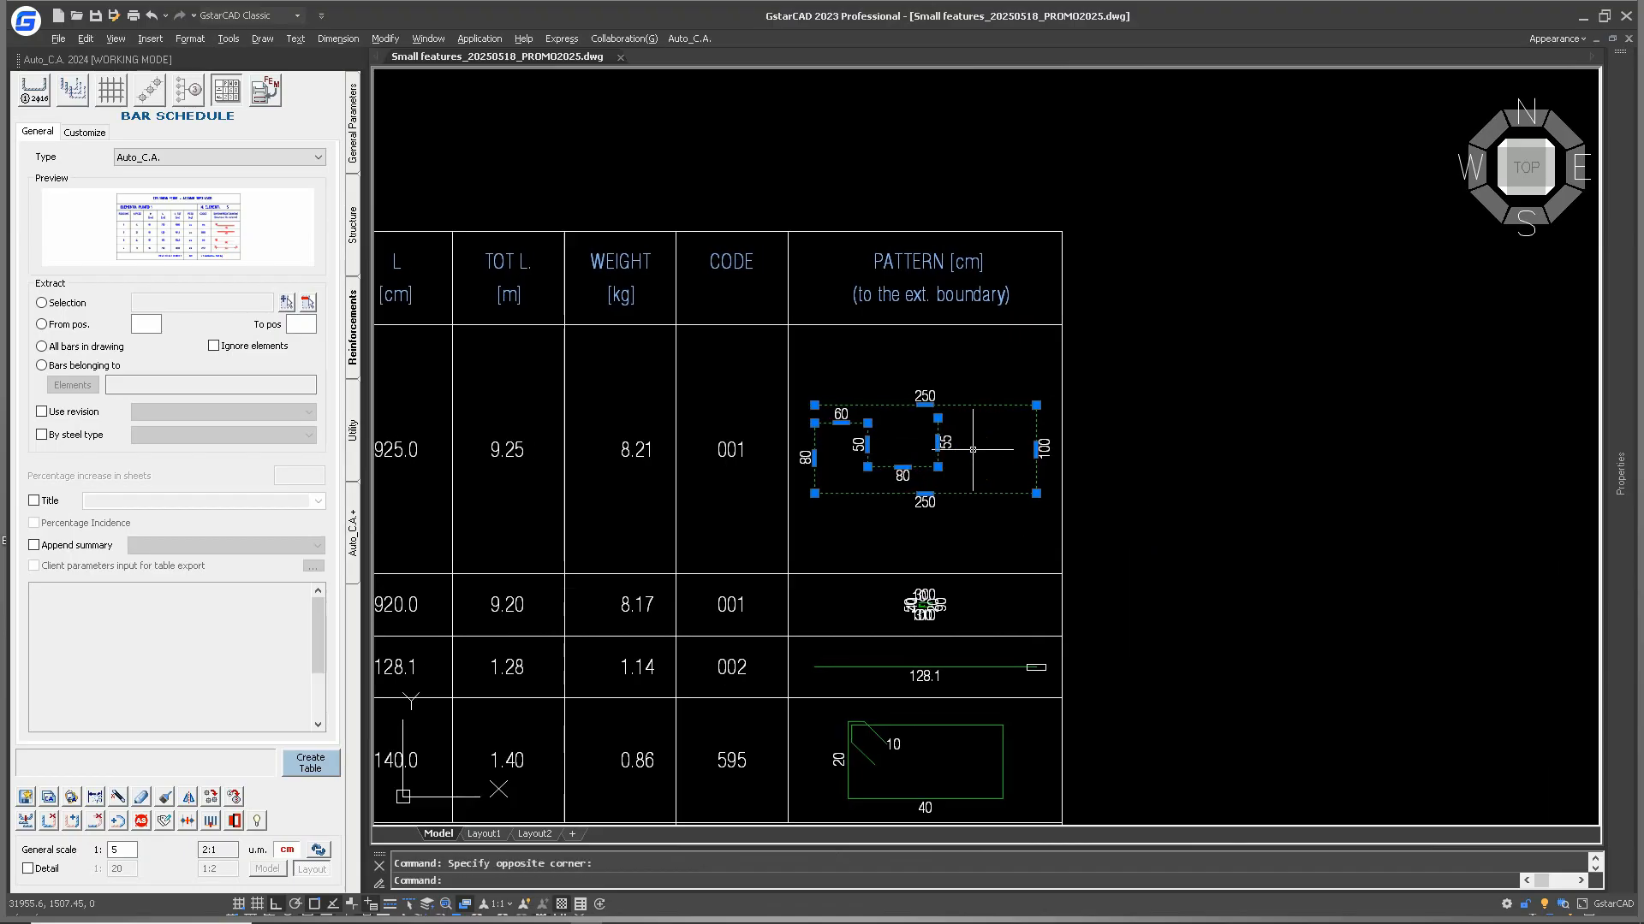
key(Escape)
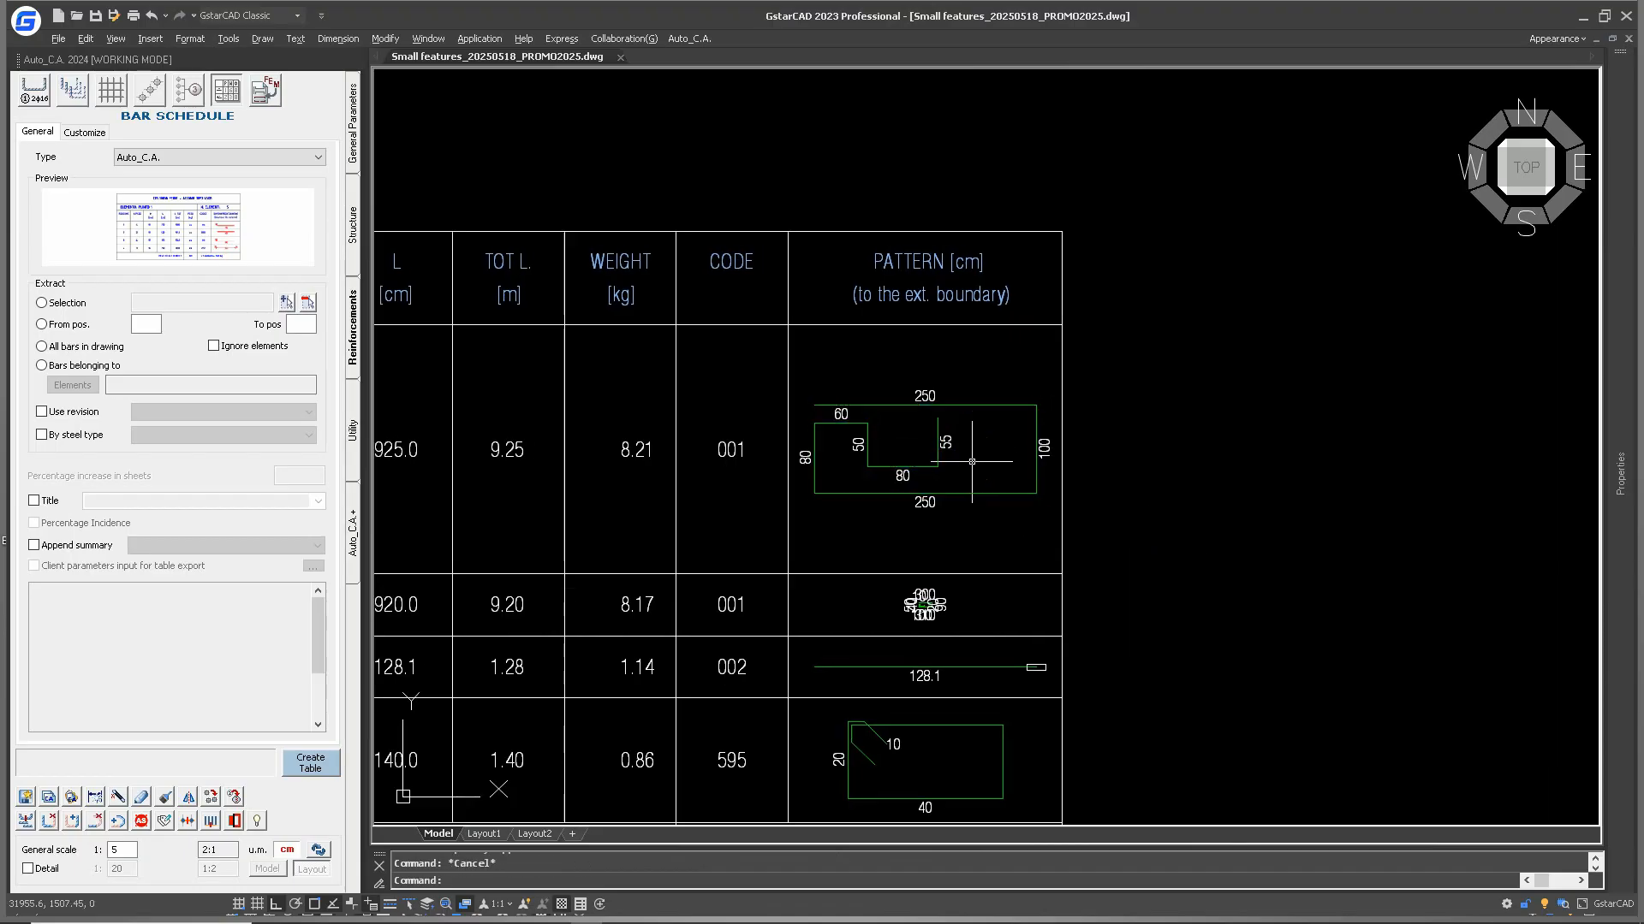
middle_drag(730, 519, 1133, 537)
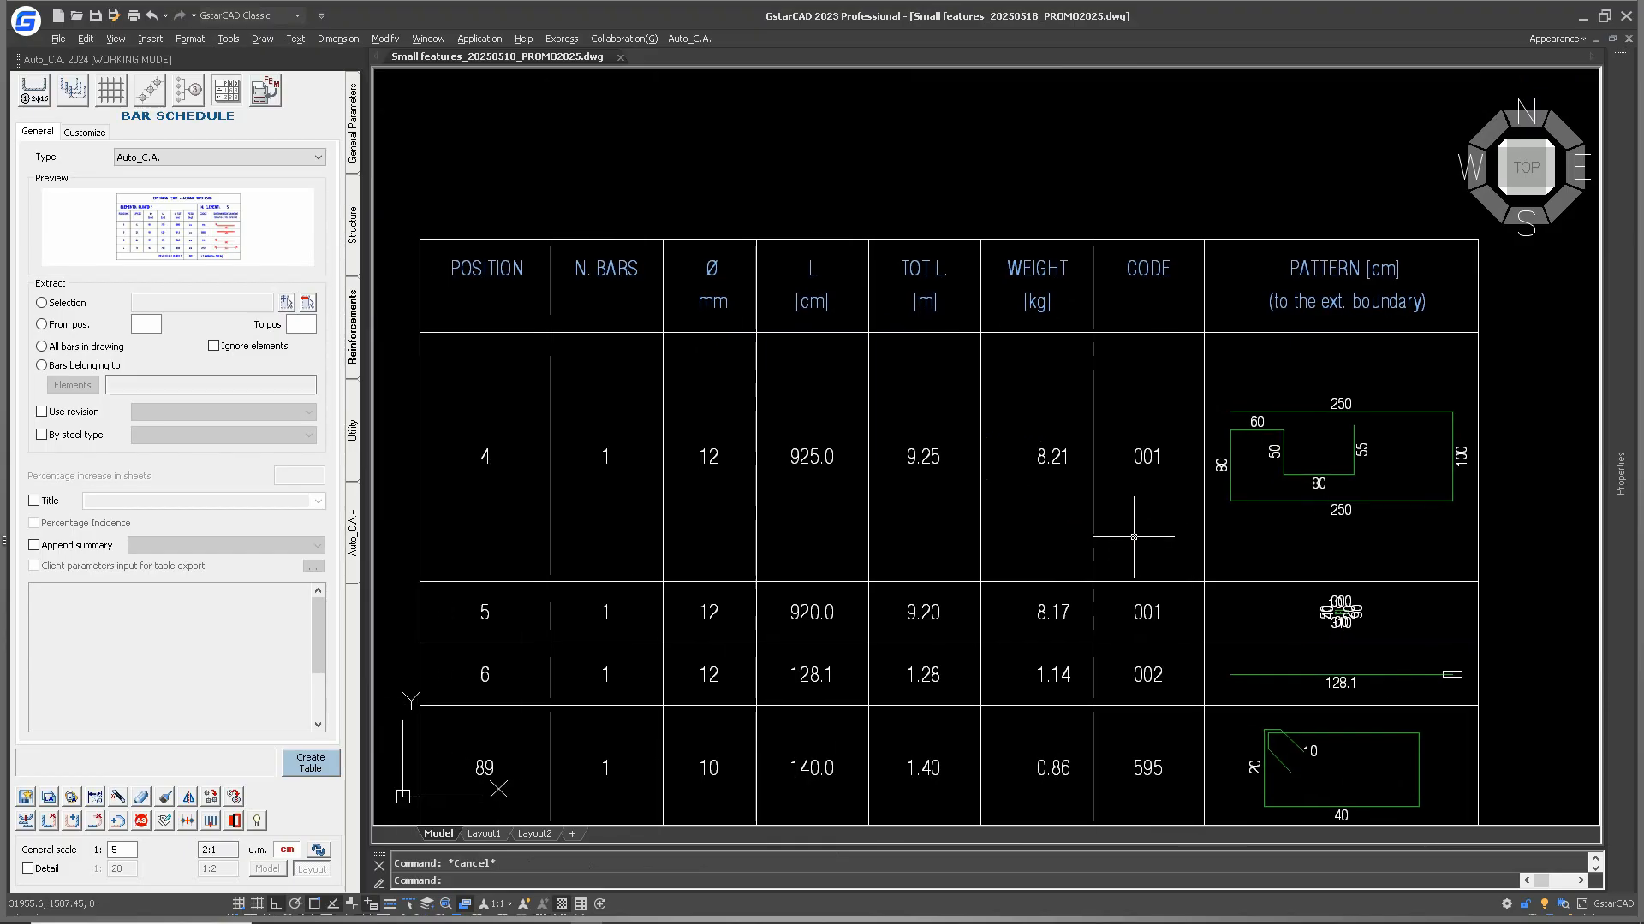
scroll(1274, 473, up, 2)
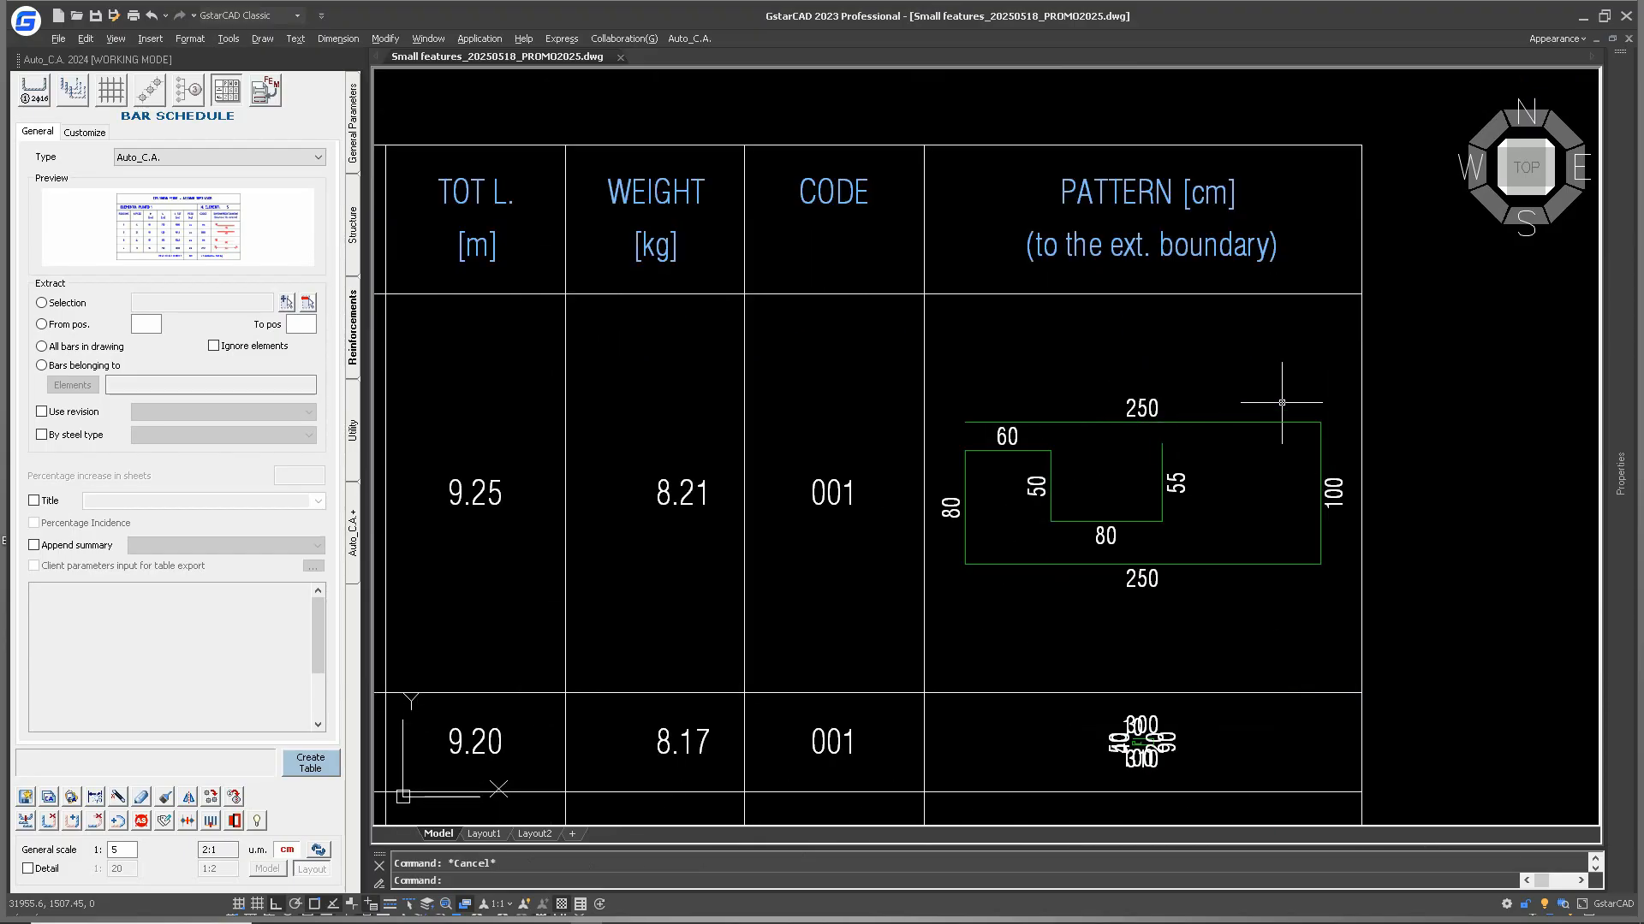
drag(1266, 398, 1263, 465)
key(Escape)
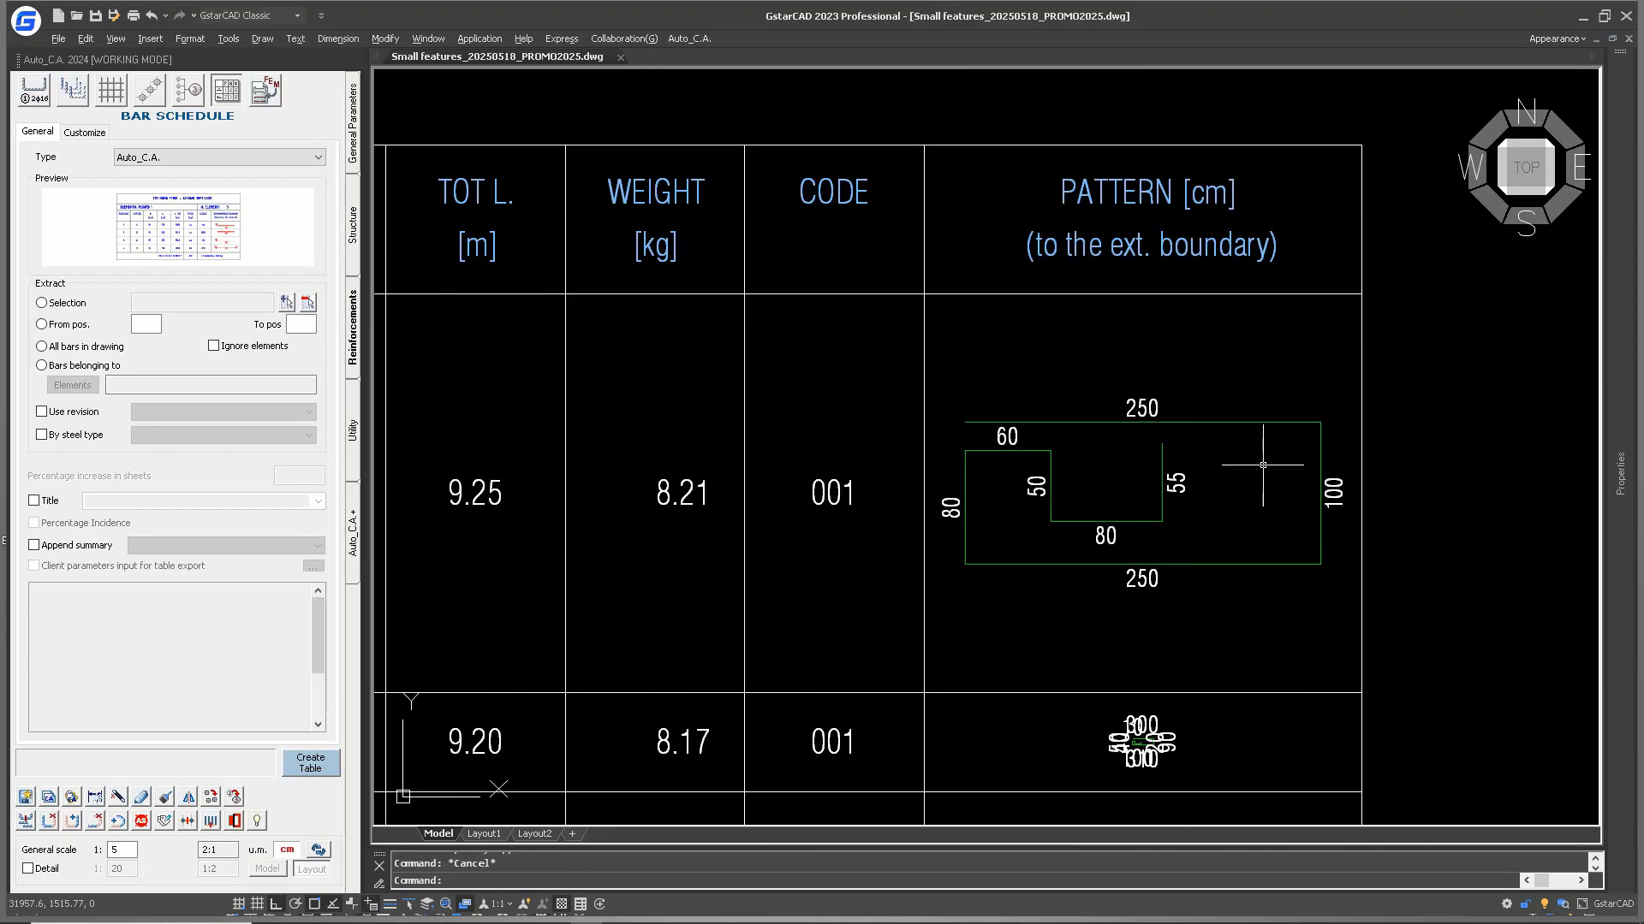
Break the bar schedule at the total weight row of Column 2 in single-line mode, continuing the remaining sections in a second column.
scroll(1262, 465, down, 8)
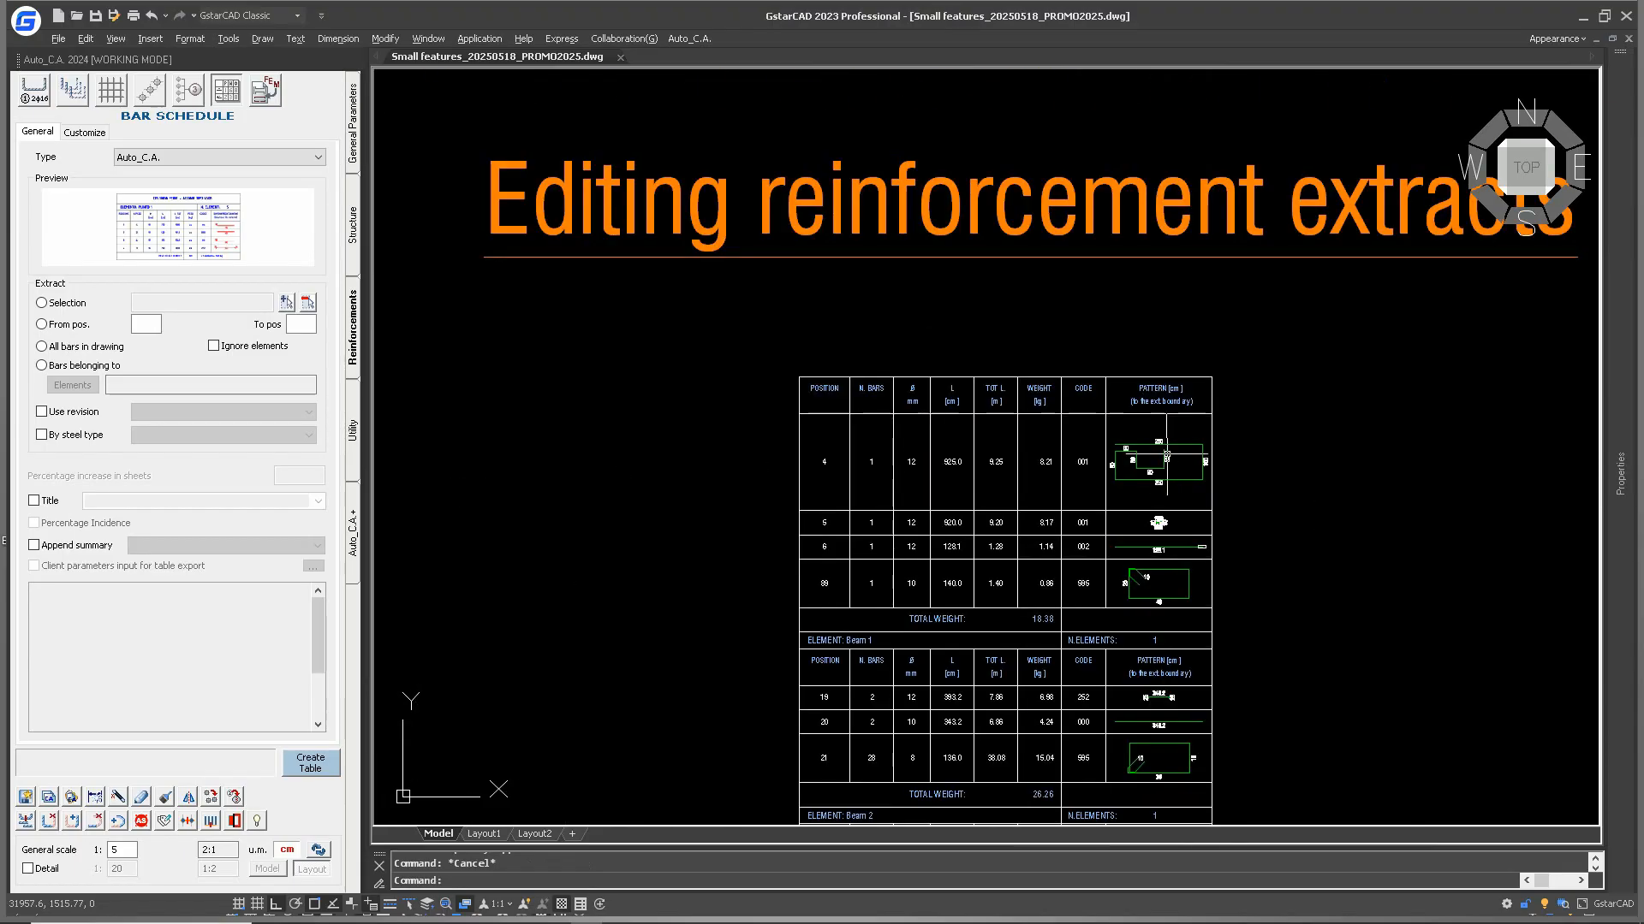
scroll(1030, 397, up, 5)
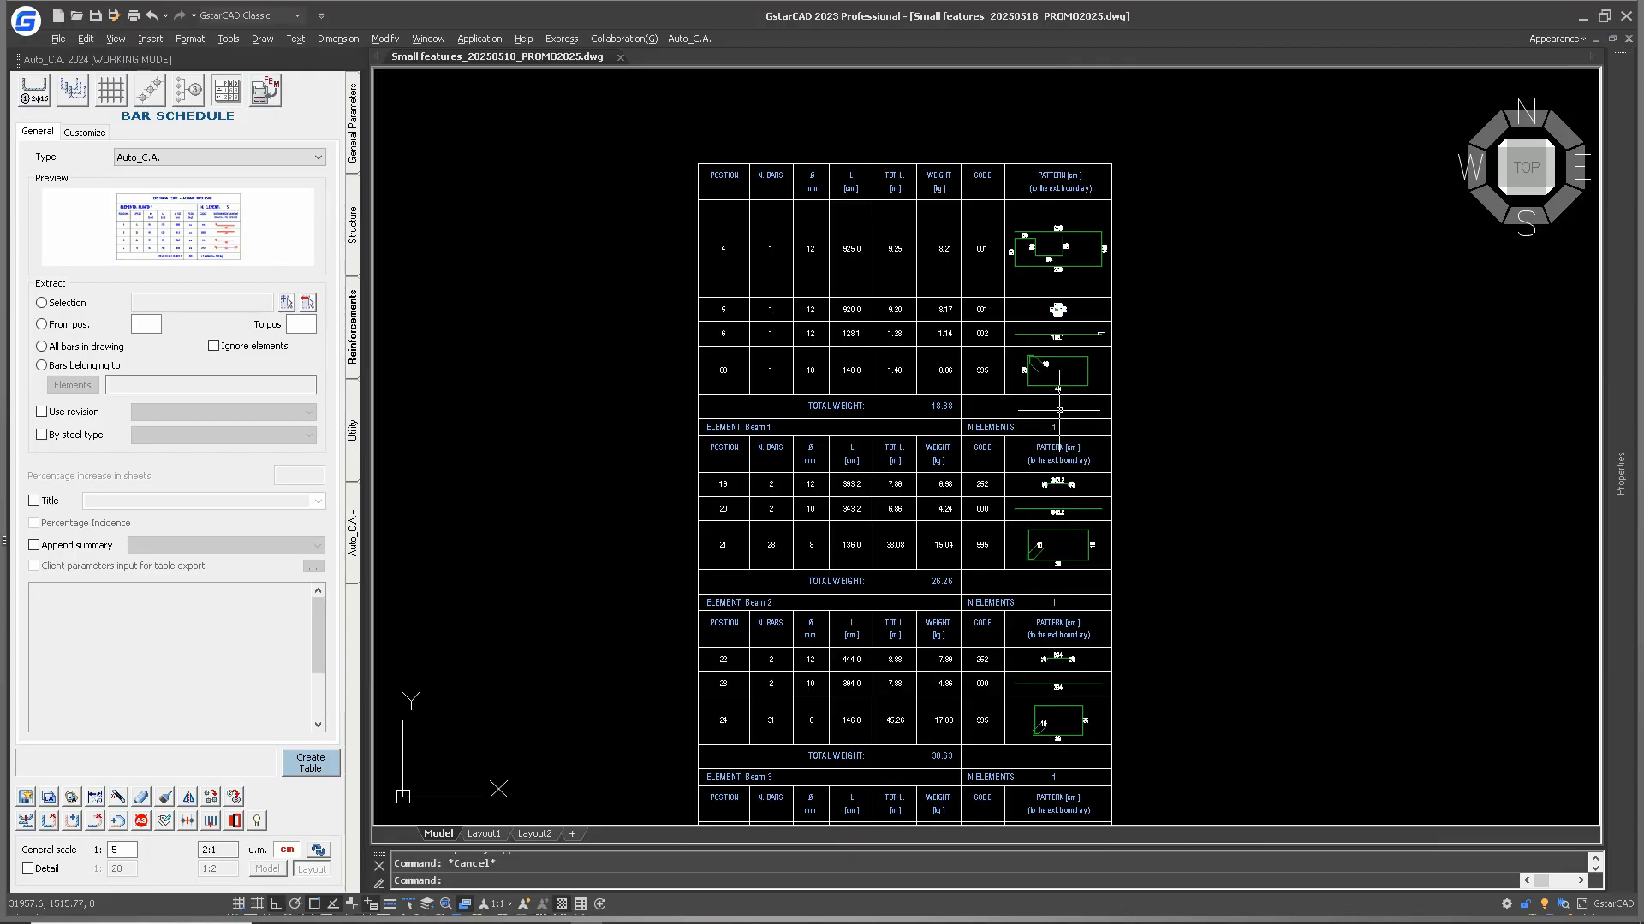
scroll(1059, 410, down, 5)
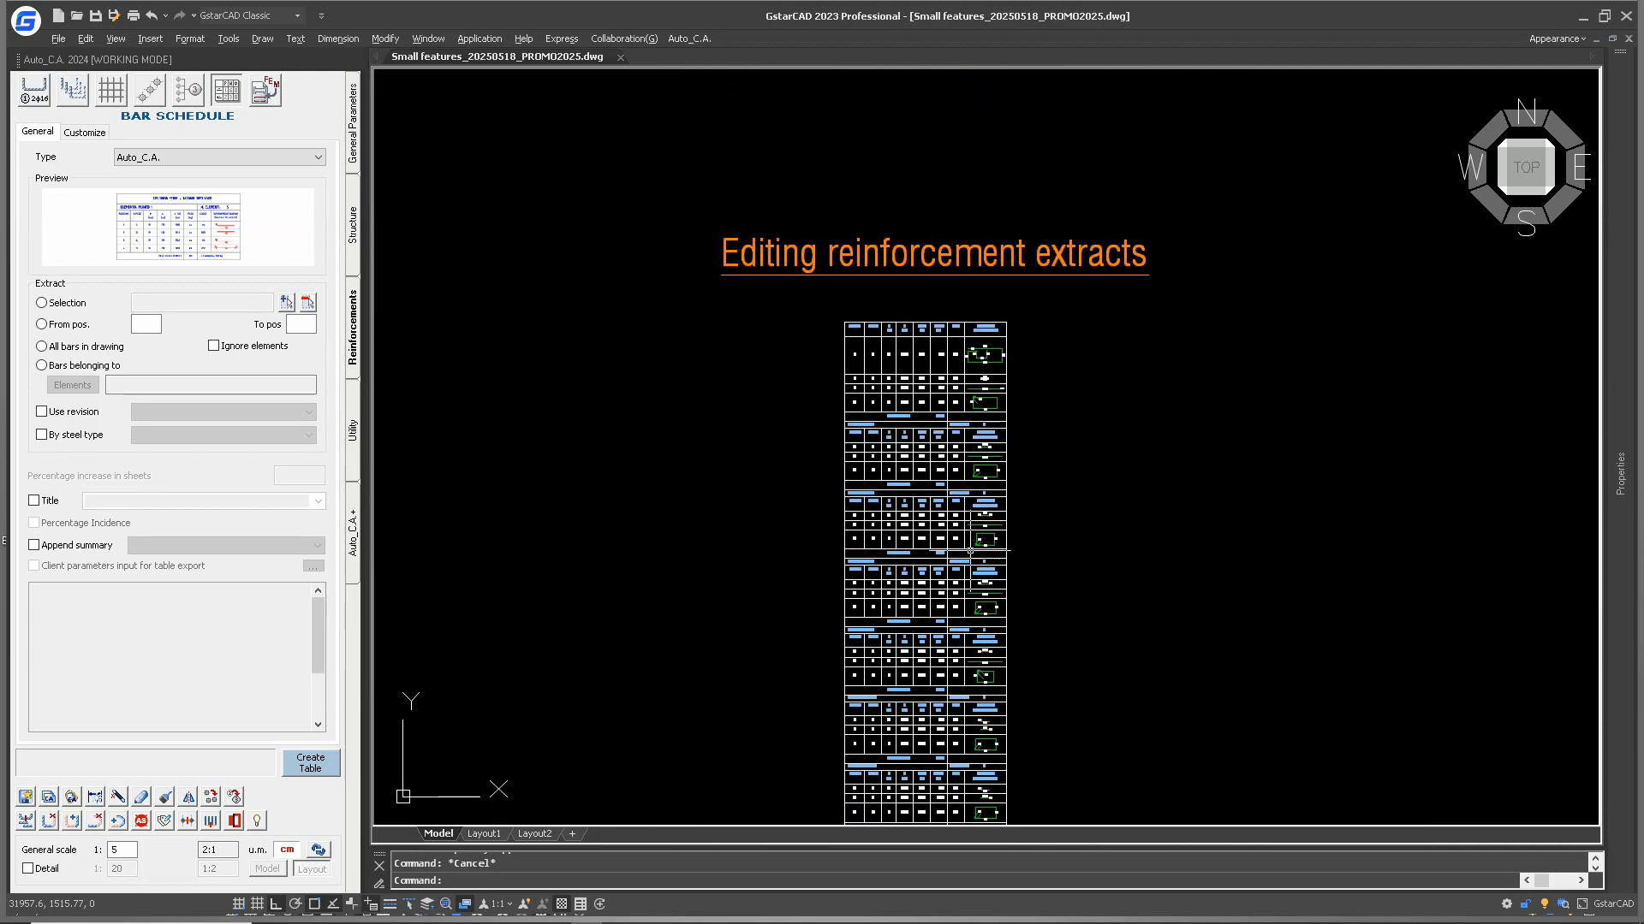
mouse_move(993, 617)
middle_down()
mouse_move(979, 533)
mouse_move(1005, 549)
middle_up()
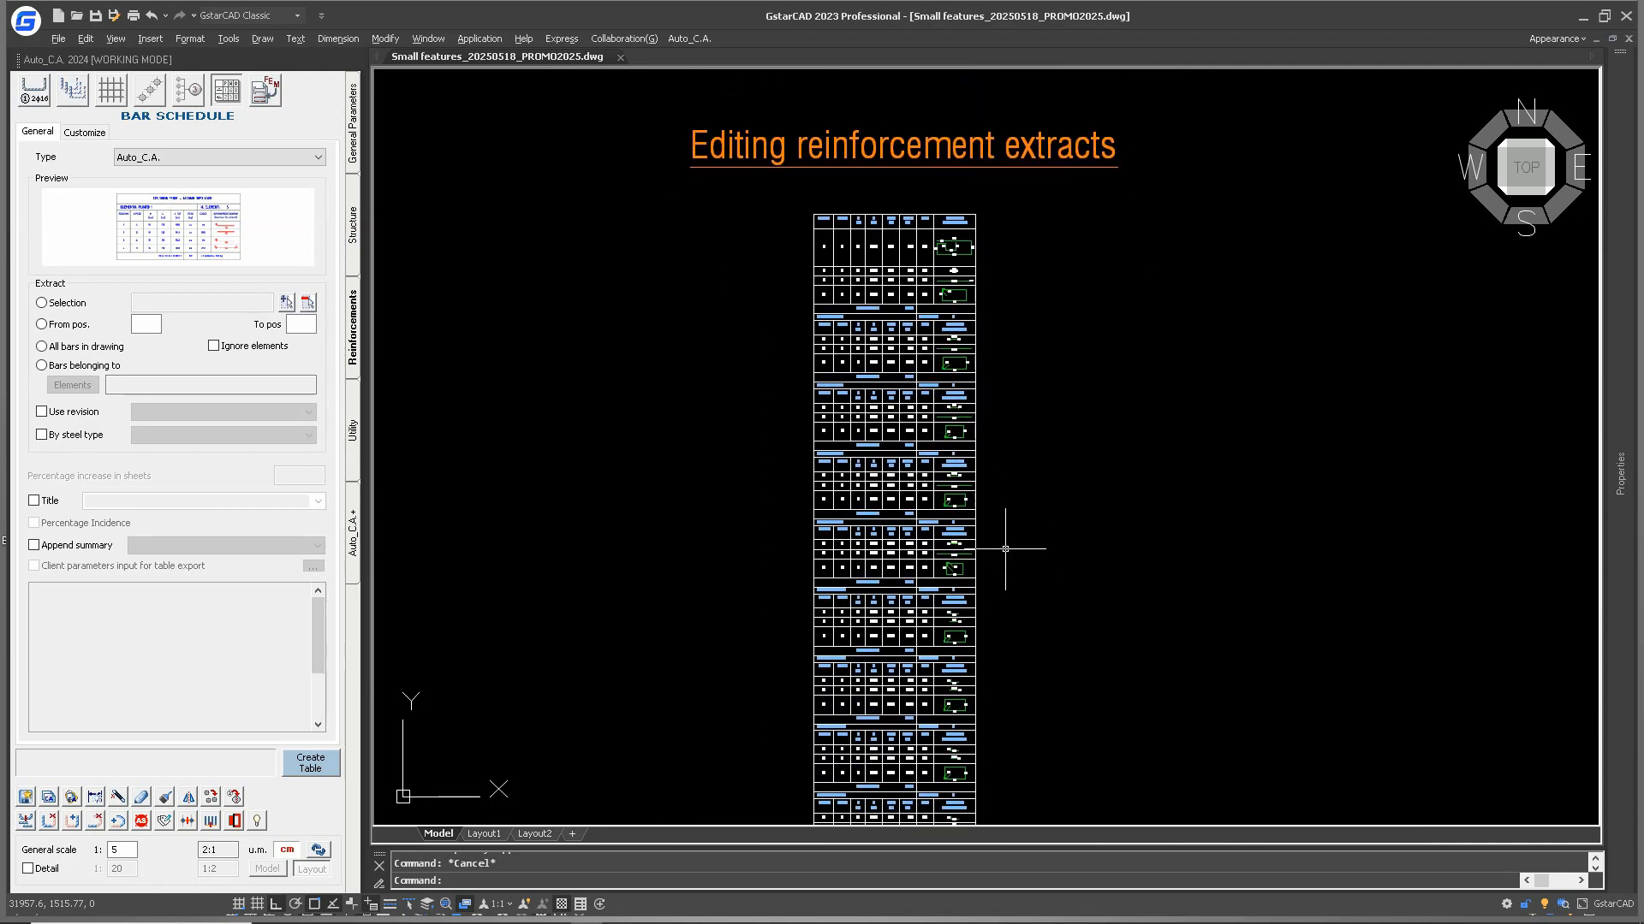
middle_drag(1088, 700, 1031, 597)
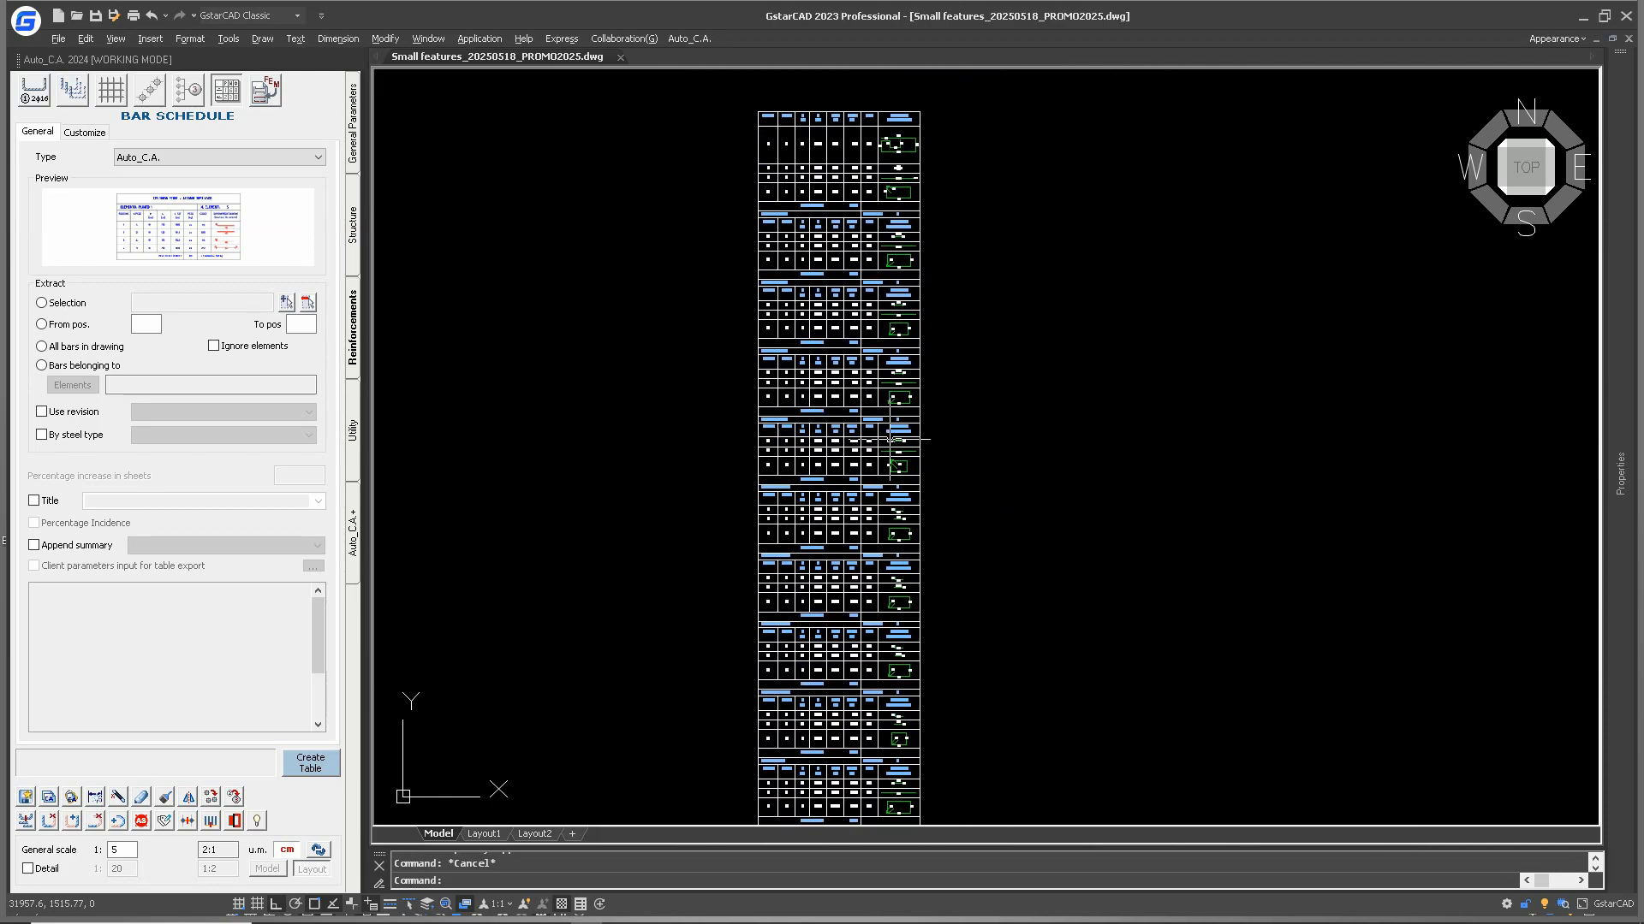
scroll(891, 440, down, 2)
scroll(891, 439, up, 8)
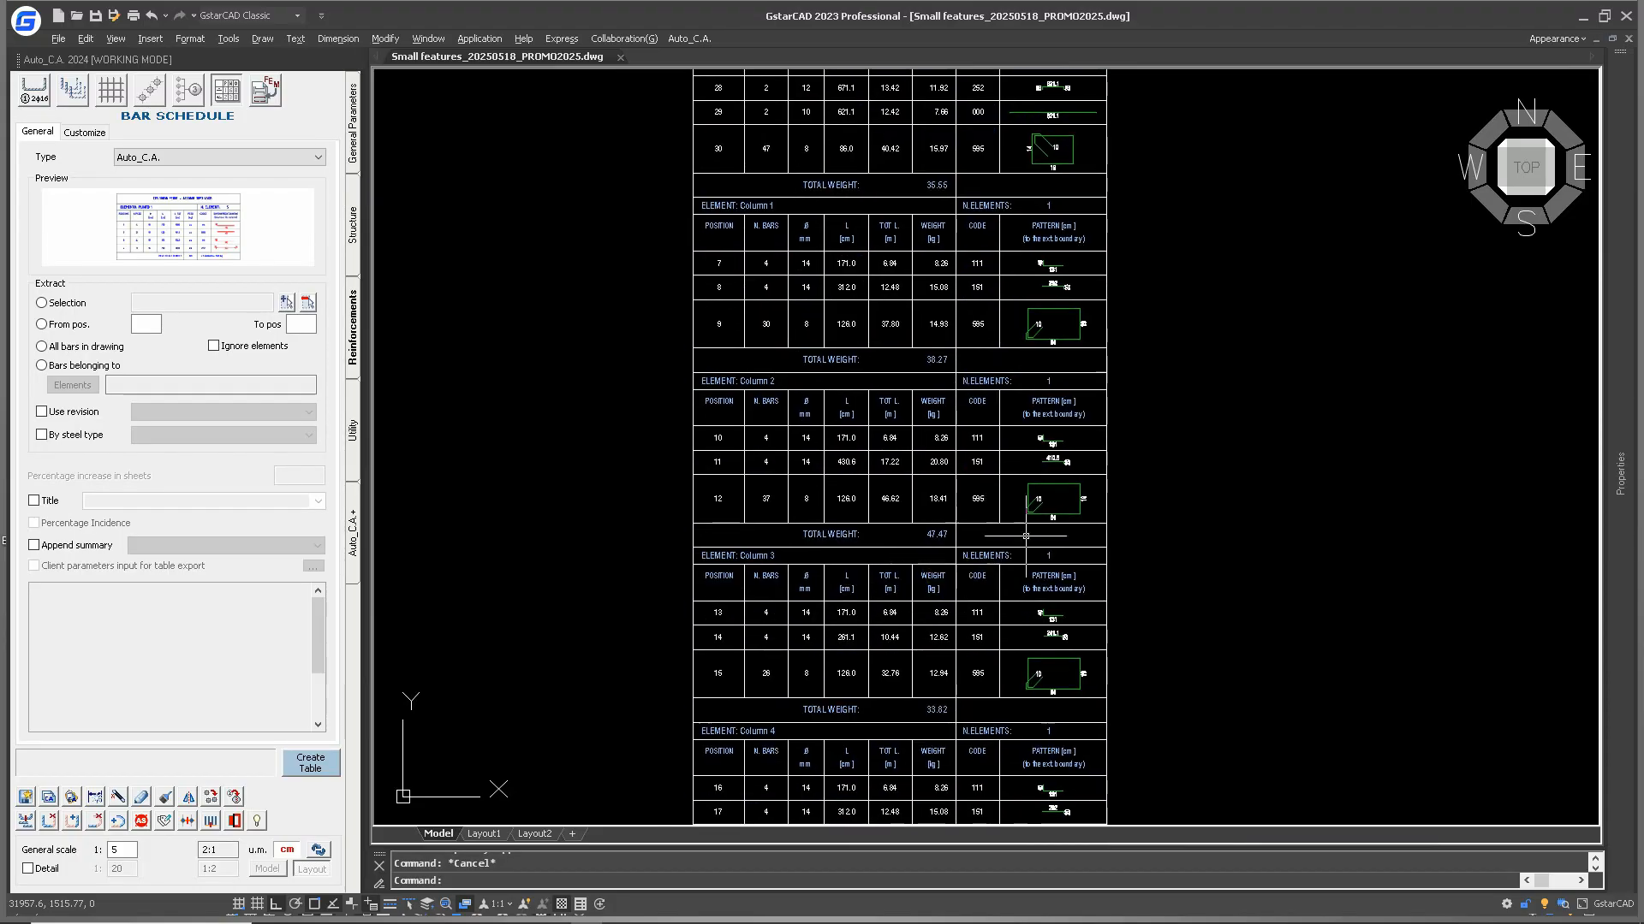
click(1122, 532)
click(1102, 539)
right_click(1136, 539)
mouse_move(1219, 707)
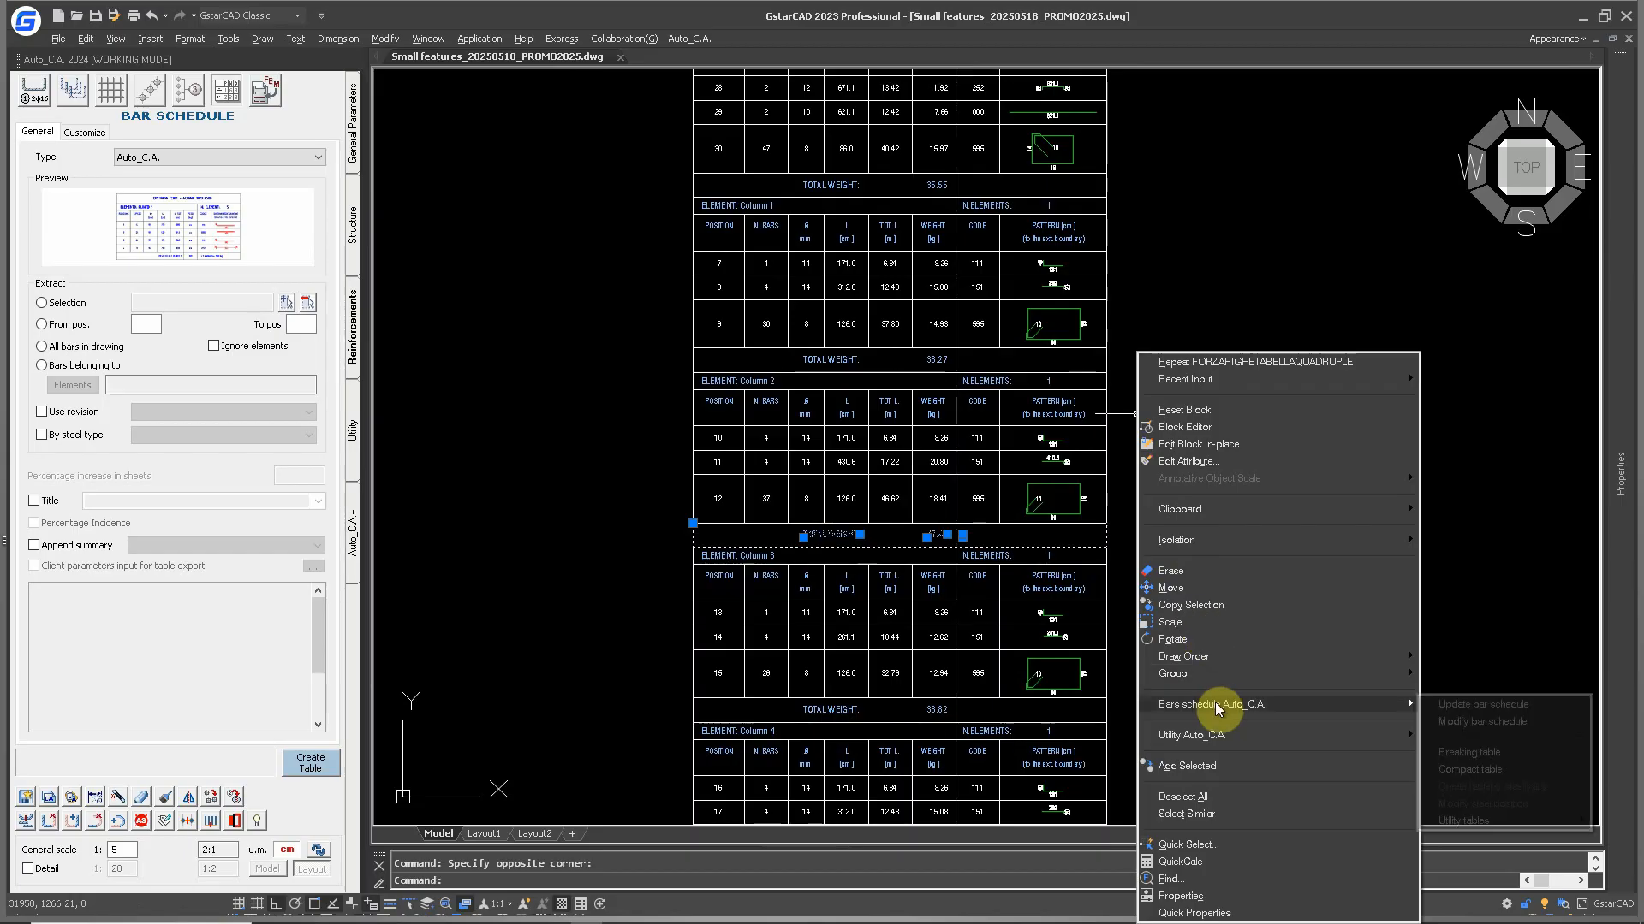
click(1483, 756)
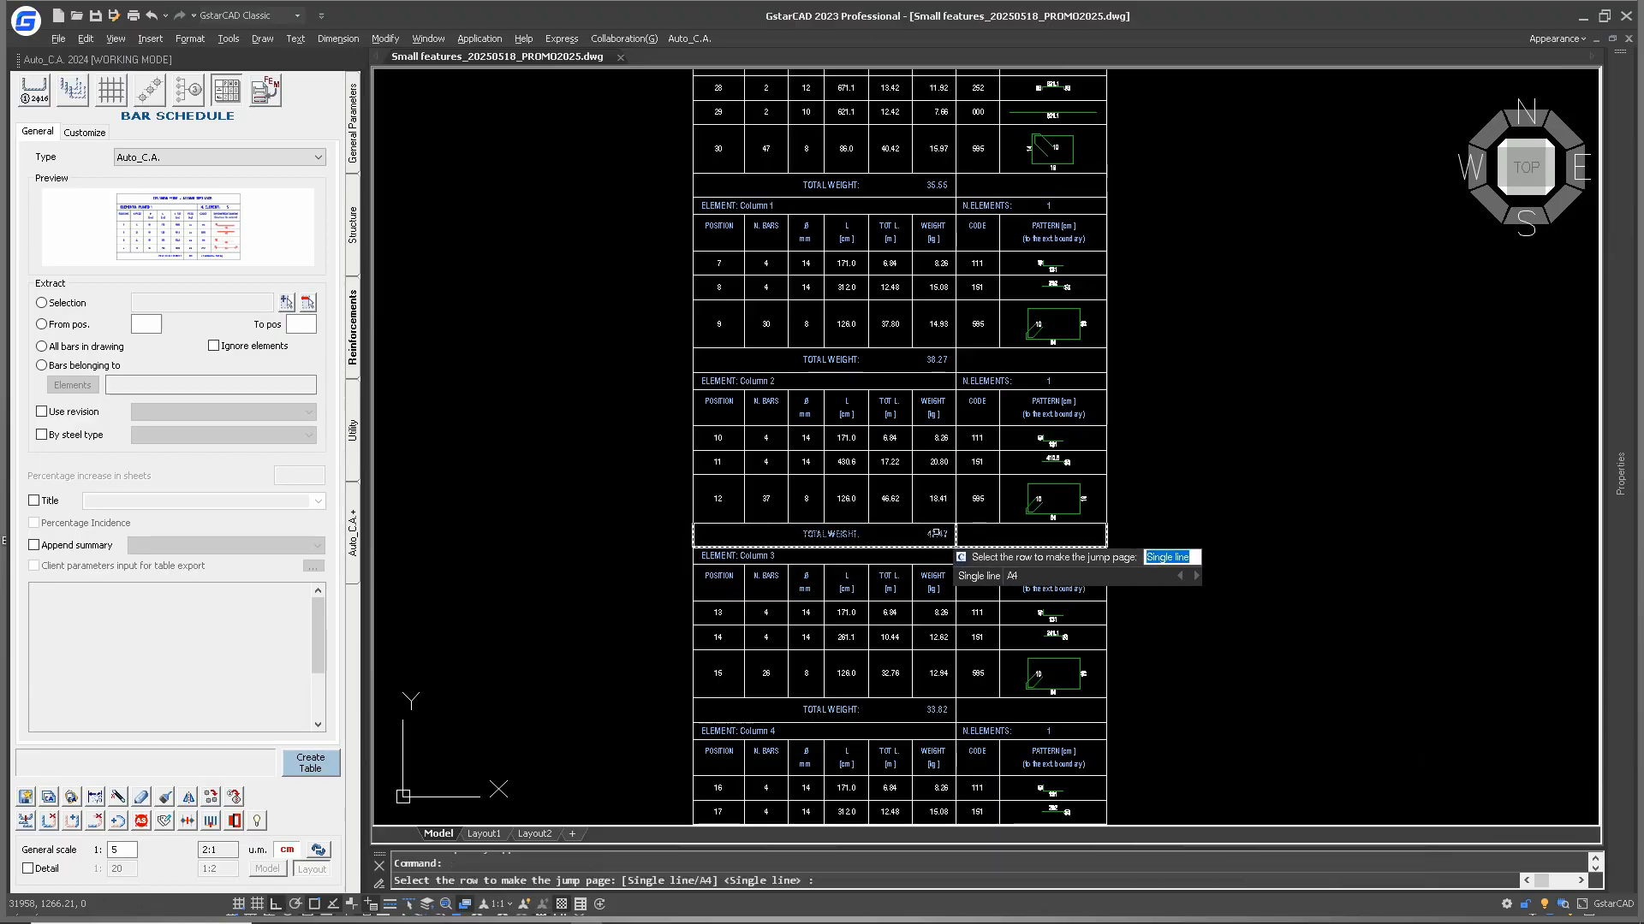
click(936, 534)
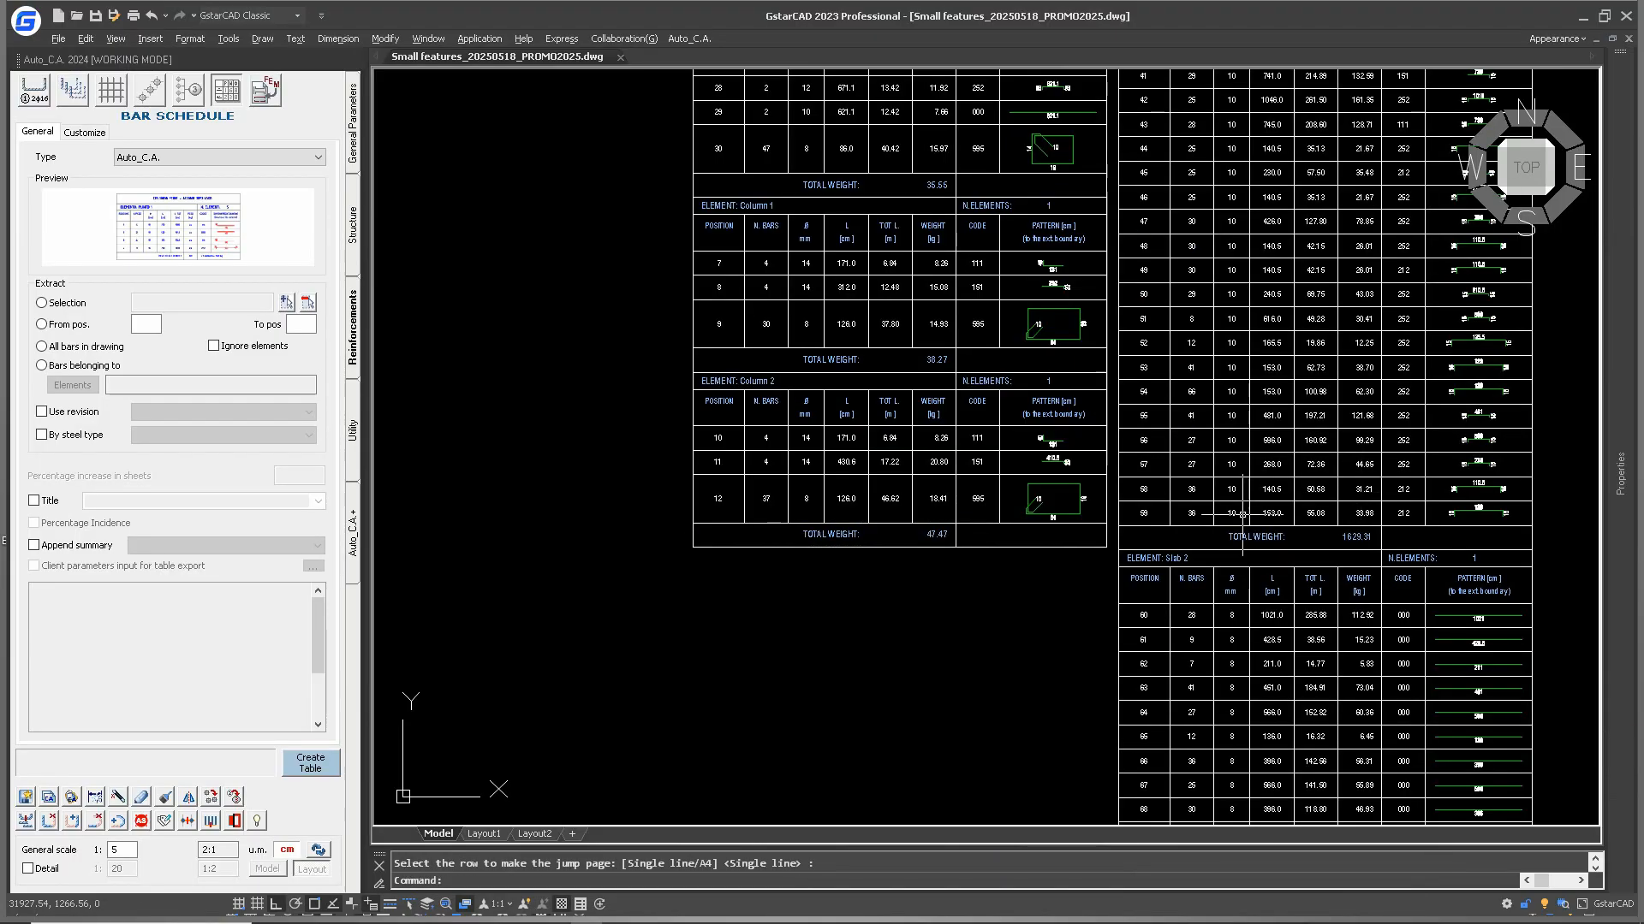
scroll(936, 539, down, 5)
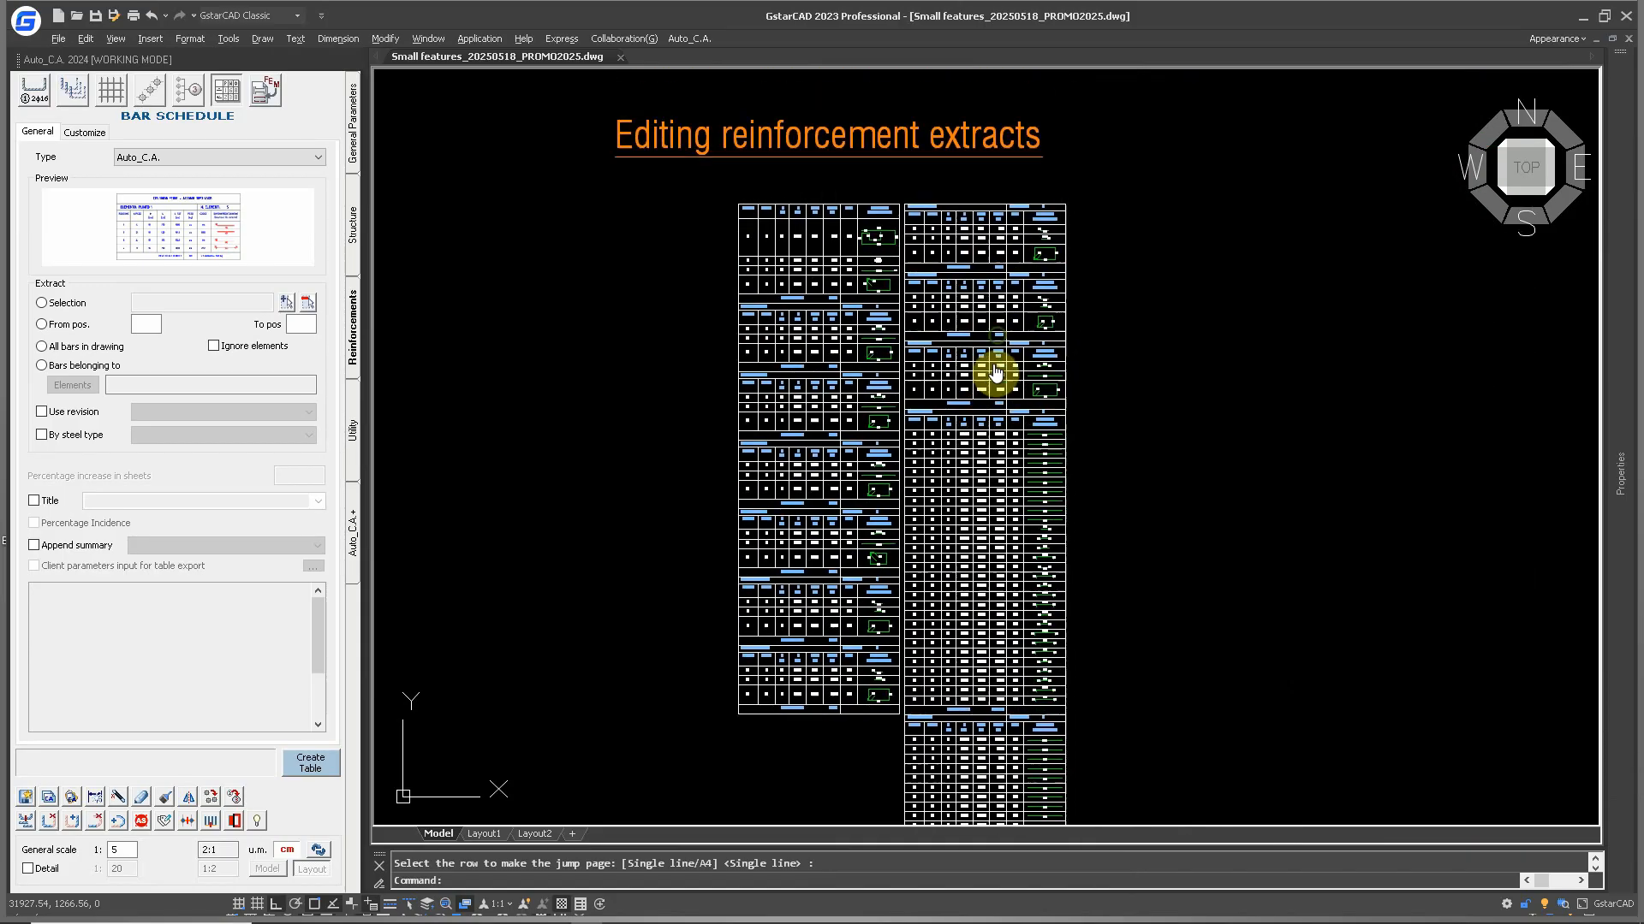
scroll(975, 428, down, 3)
scroll(942, 555, up, 2)
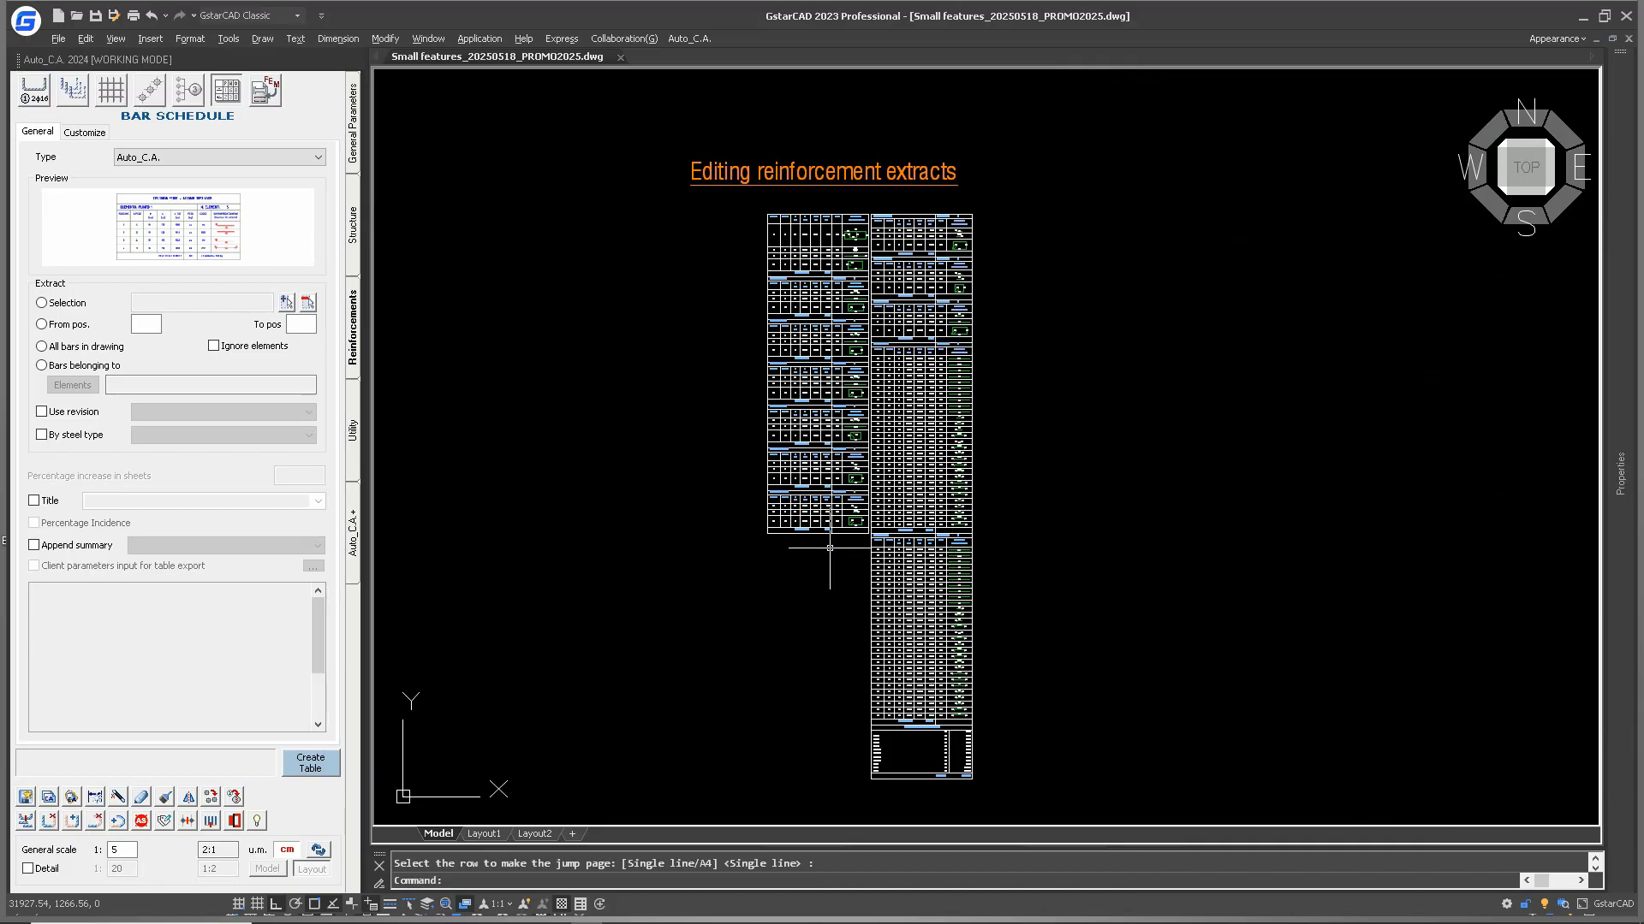
Undo the single-line break of the bar schedule, rejoining its sections into one continuous table.
scroll(776, 528, up, 6)
scroll(776, 524, down, 5)
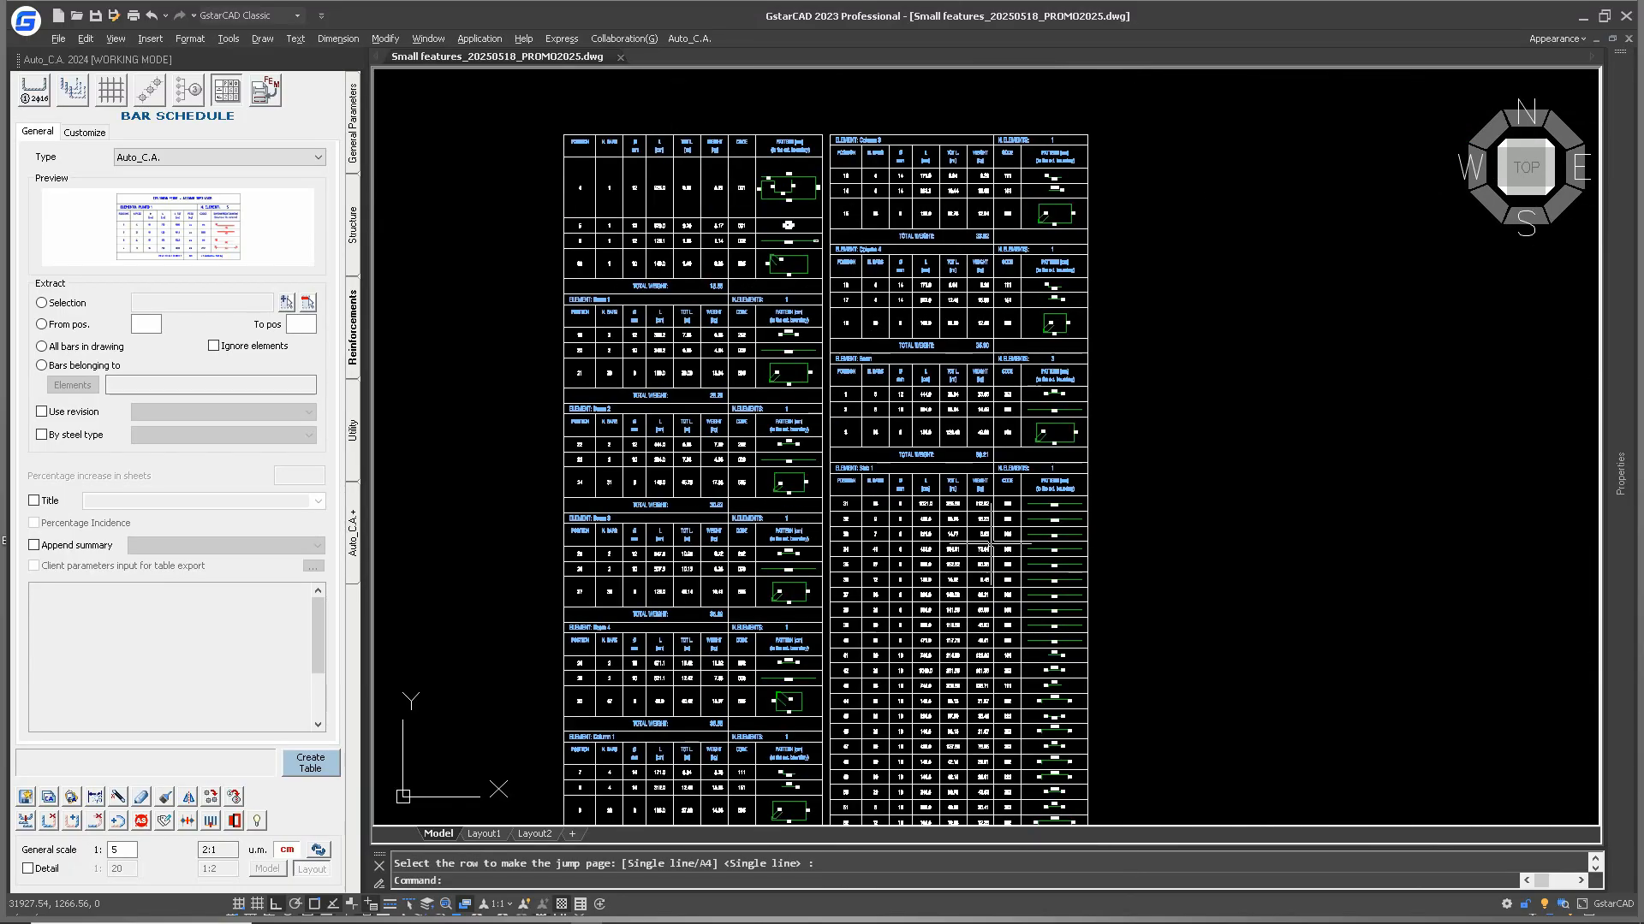
mouse_move(976, 606)
middle_down()
mouse_move(986, 512)
mouse_move(931, 557)
middle_up()
scroll(986, 512, down, 6)
scroll(930, 557, up, 2)
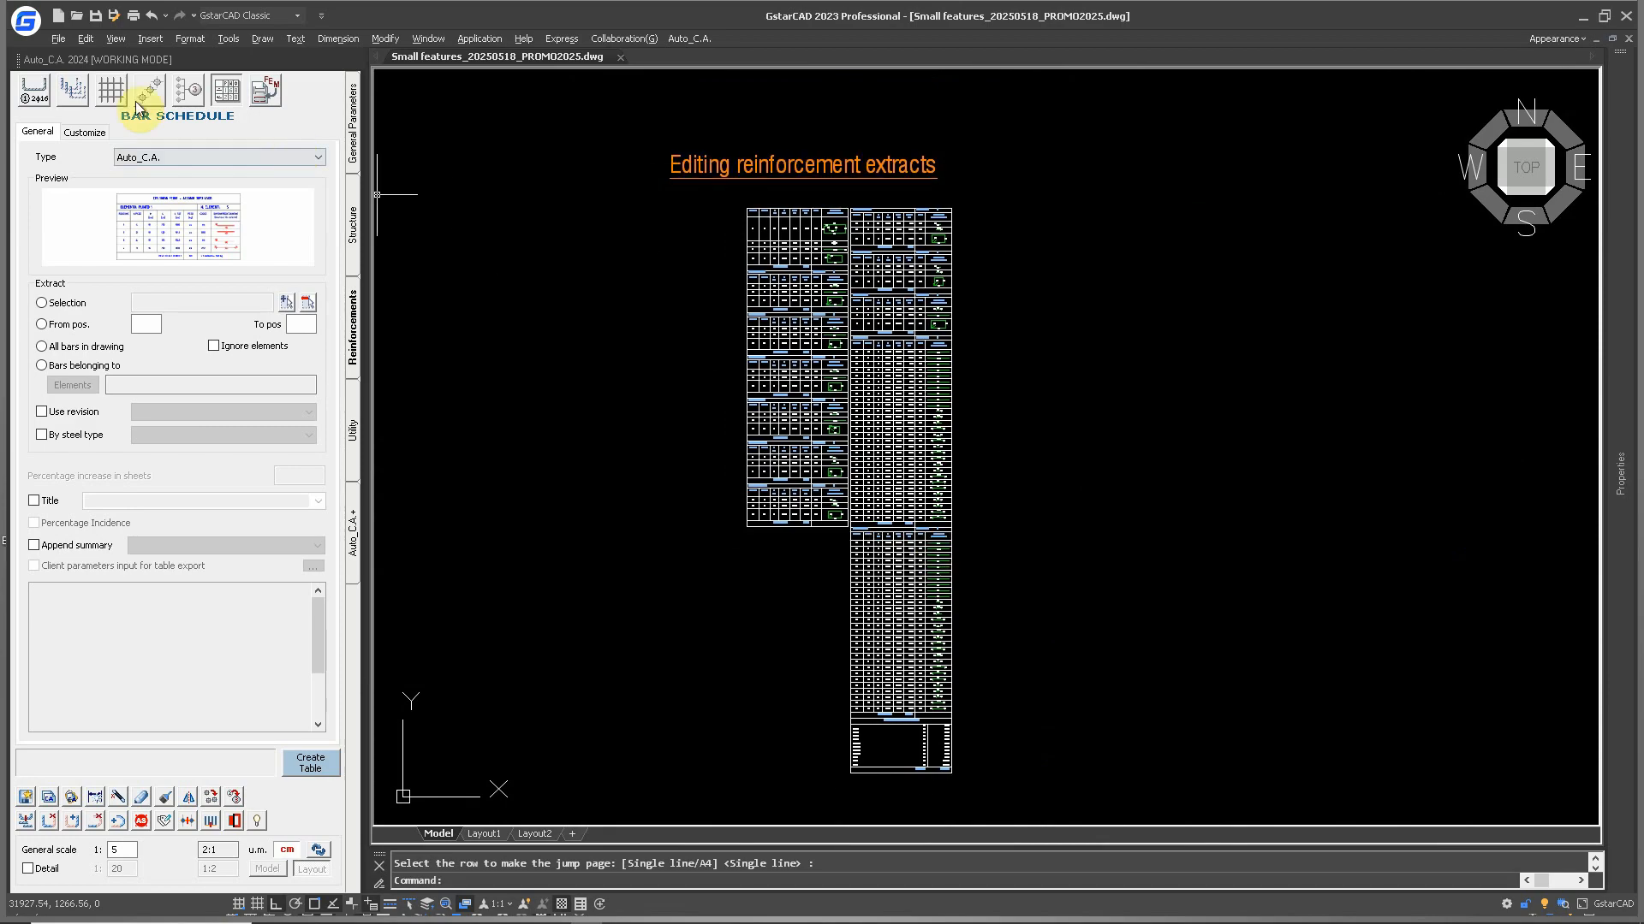
click(151, 16)
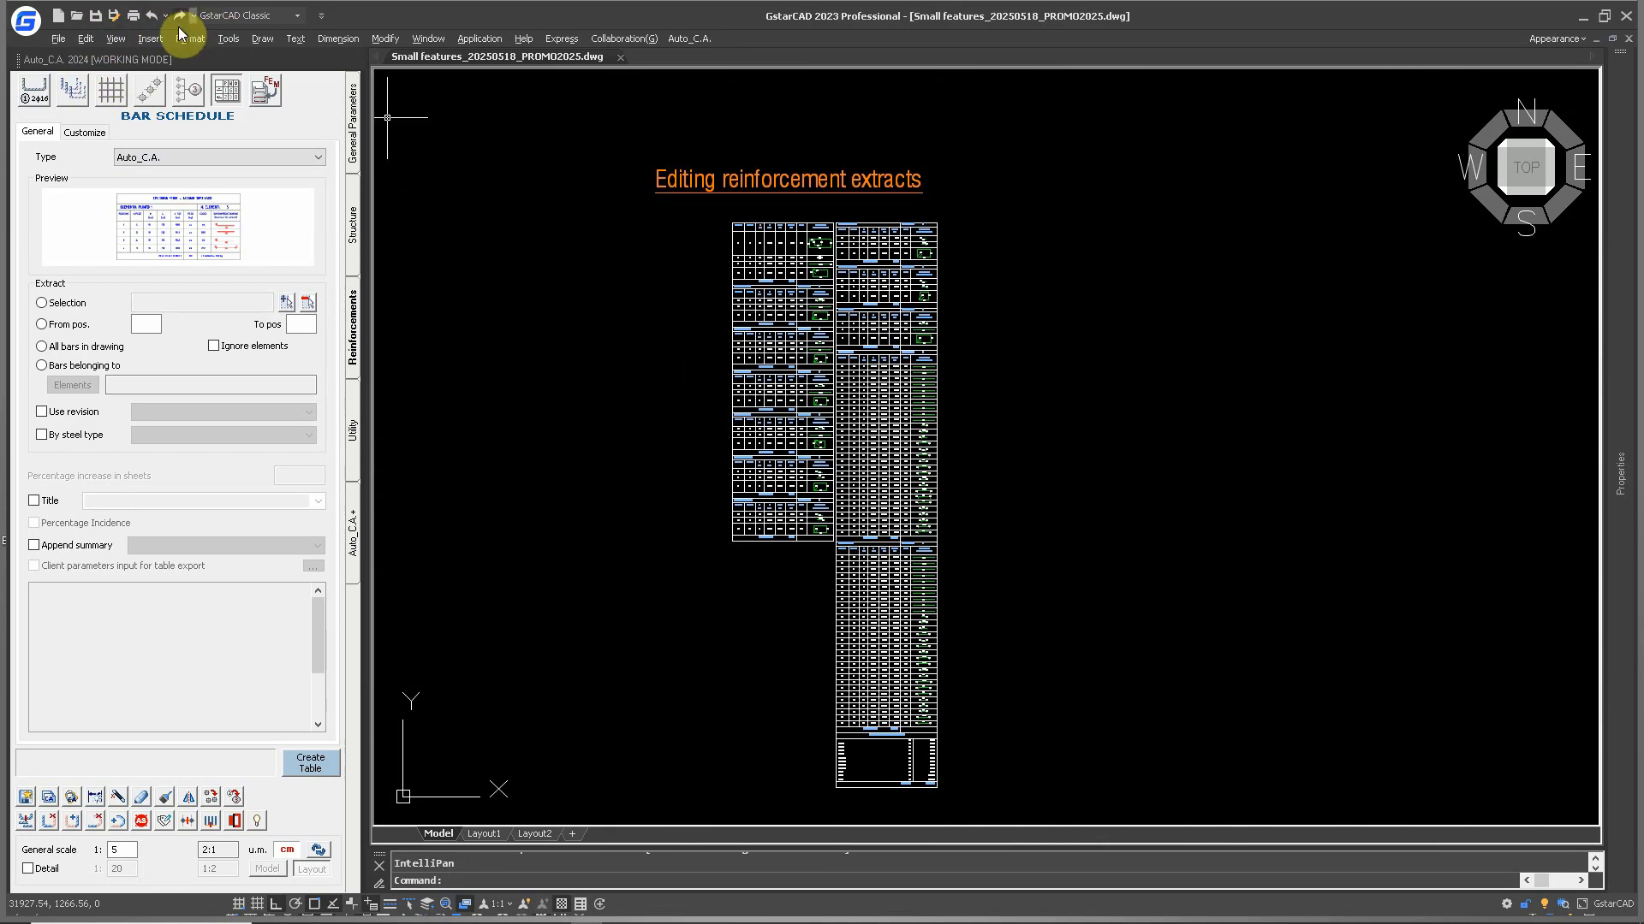
click(152, 15)
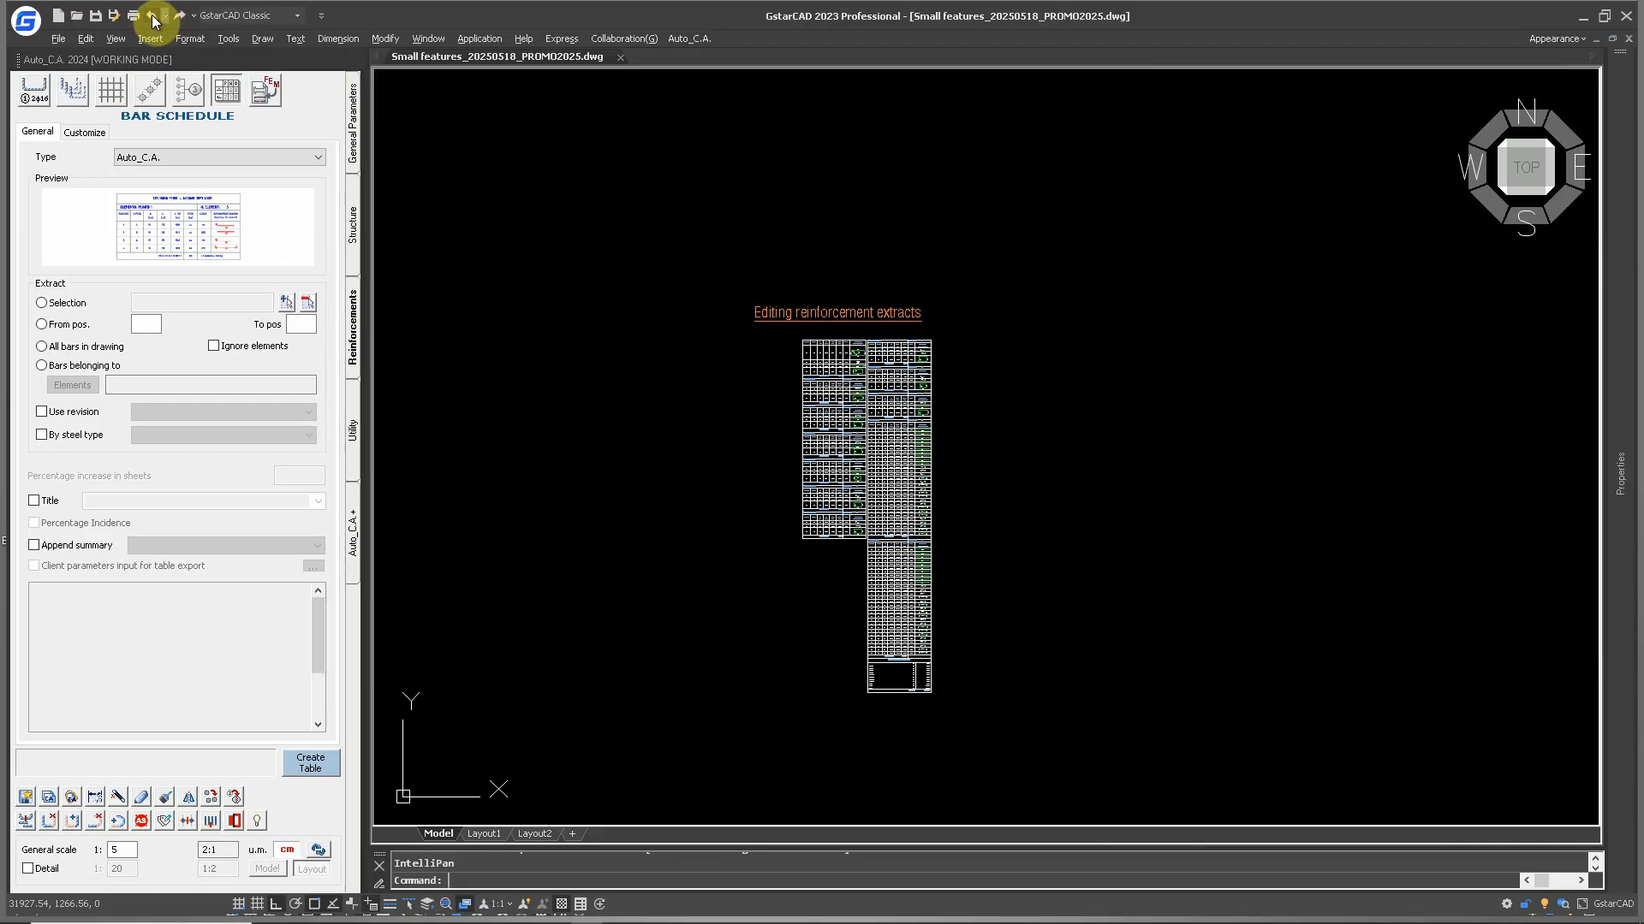
click(151, 15)
click(151, 15)
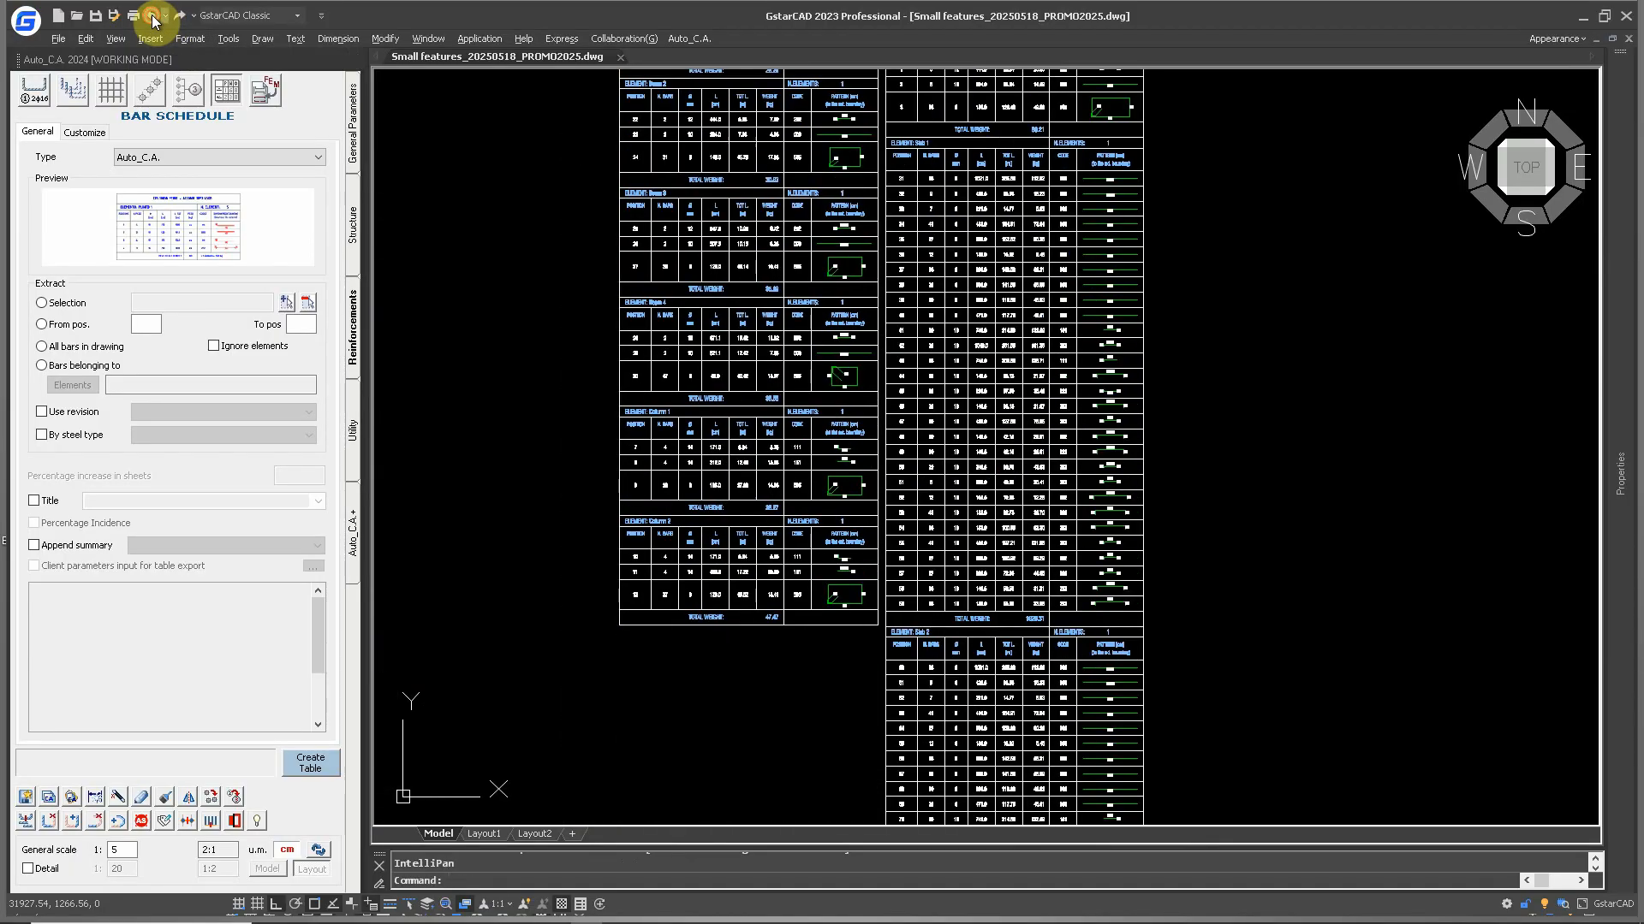
click(150, 16)
click(149, 17)
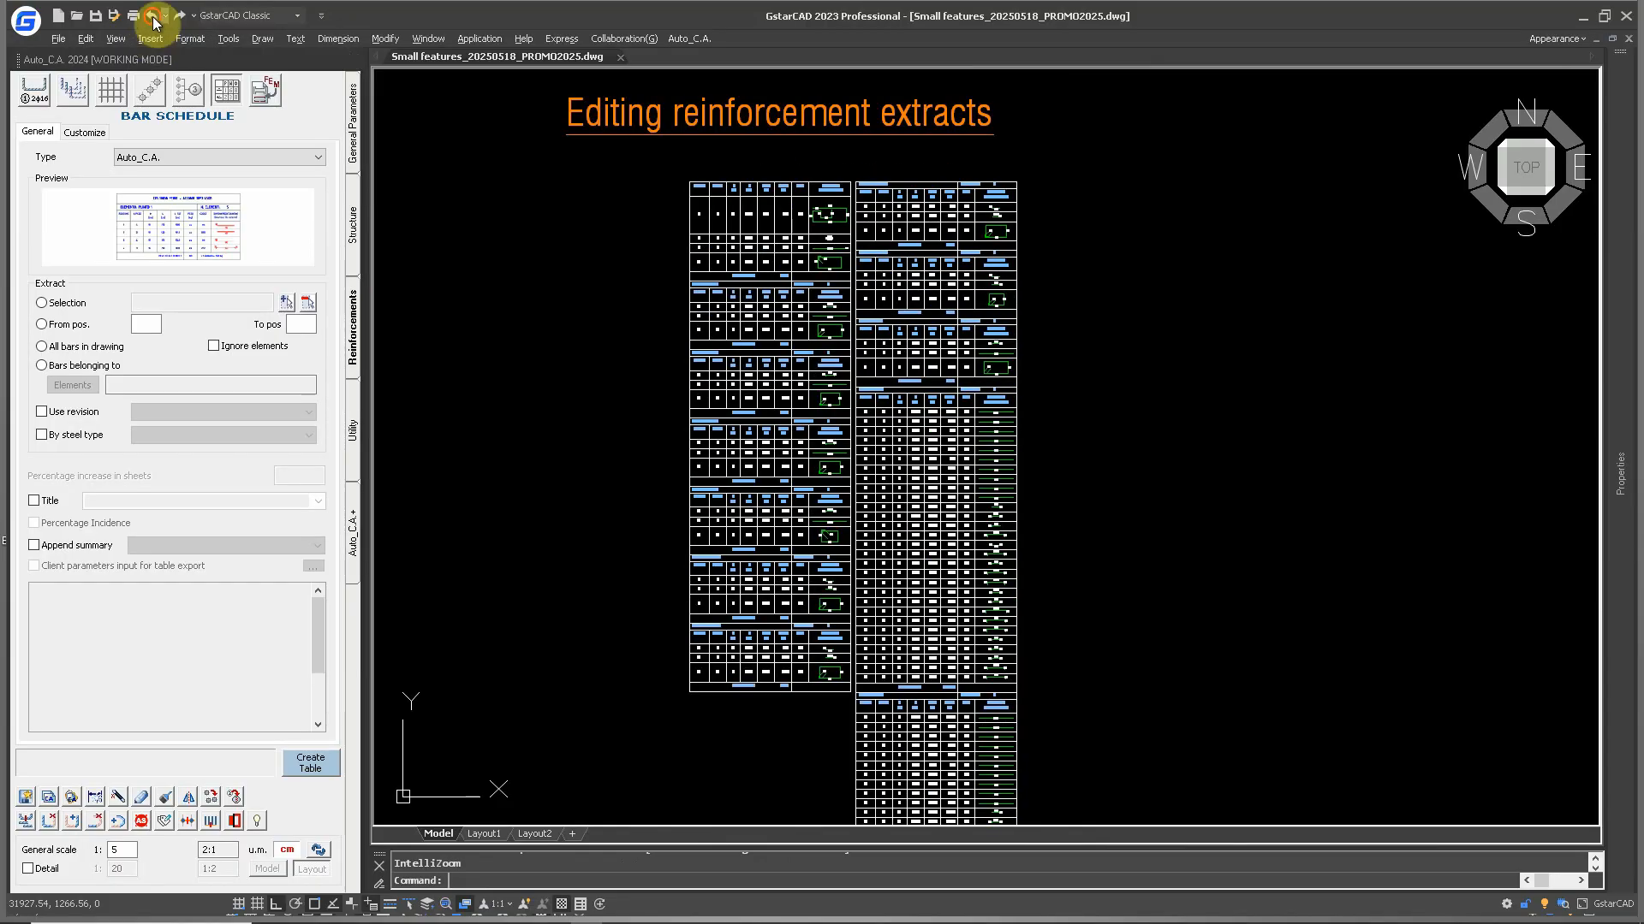
click(151, 17)
click(154, 21)
click(156, 19)
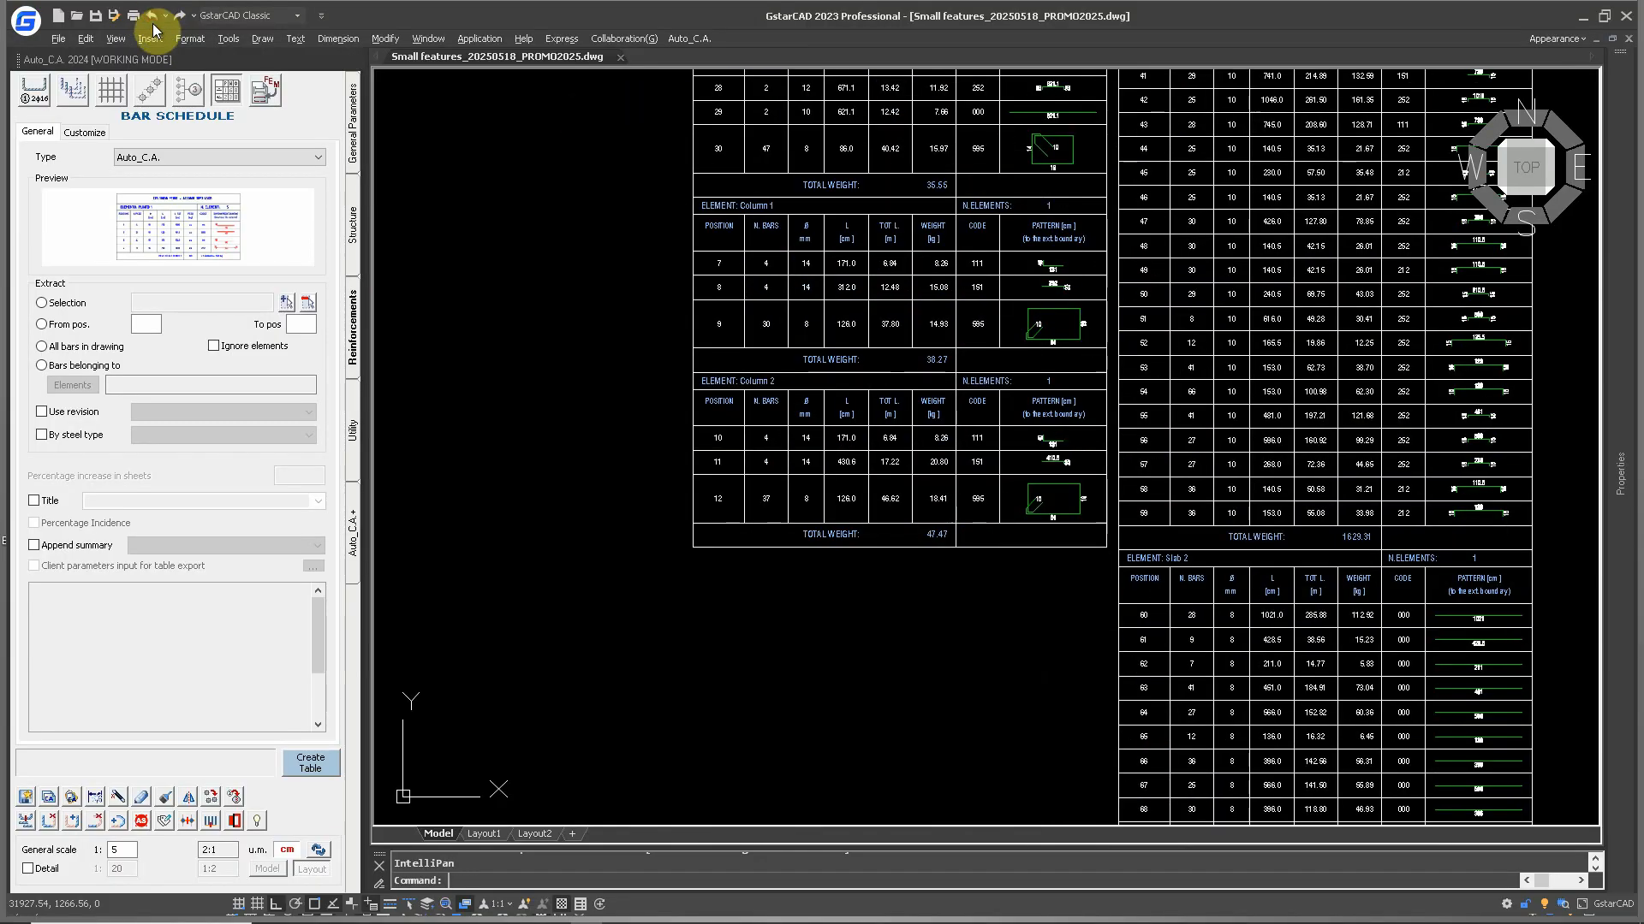
click(158, 15)
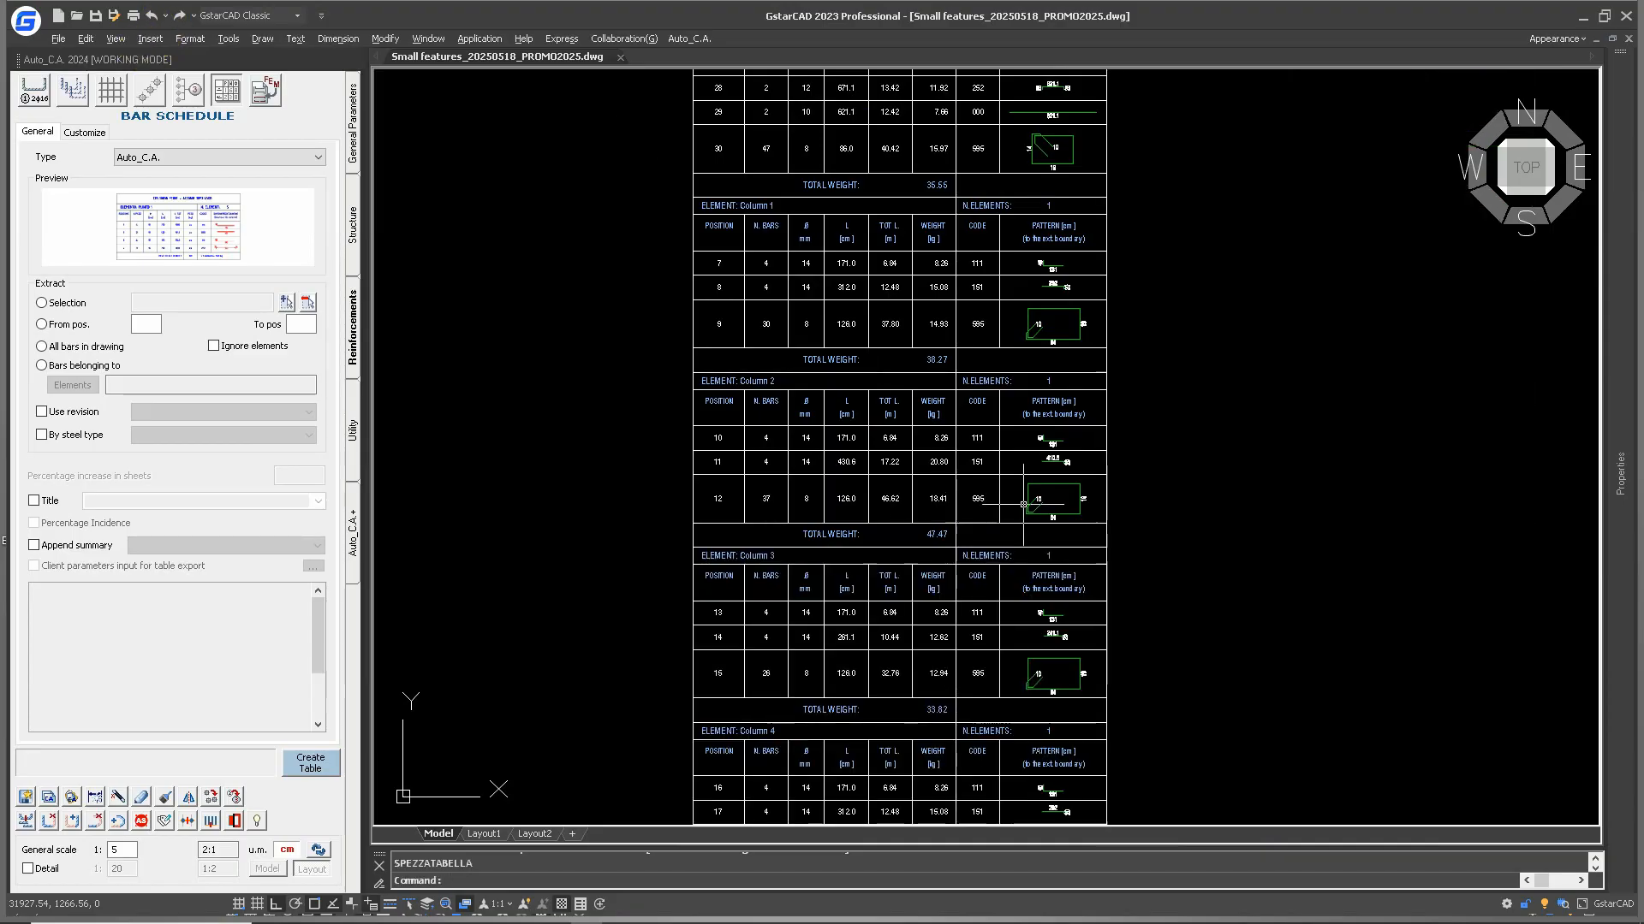
Break the whole bar schedule into A4-height columns with the Breaking table command's A4 option.
scroll(862, 404, down, 4)
middle_drag(899, 475, 888, 443)
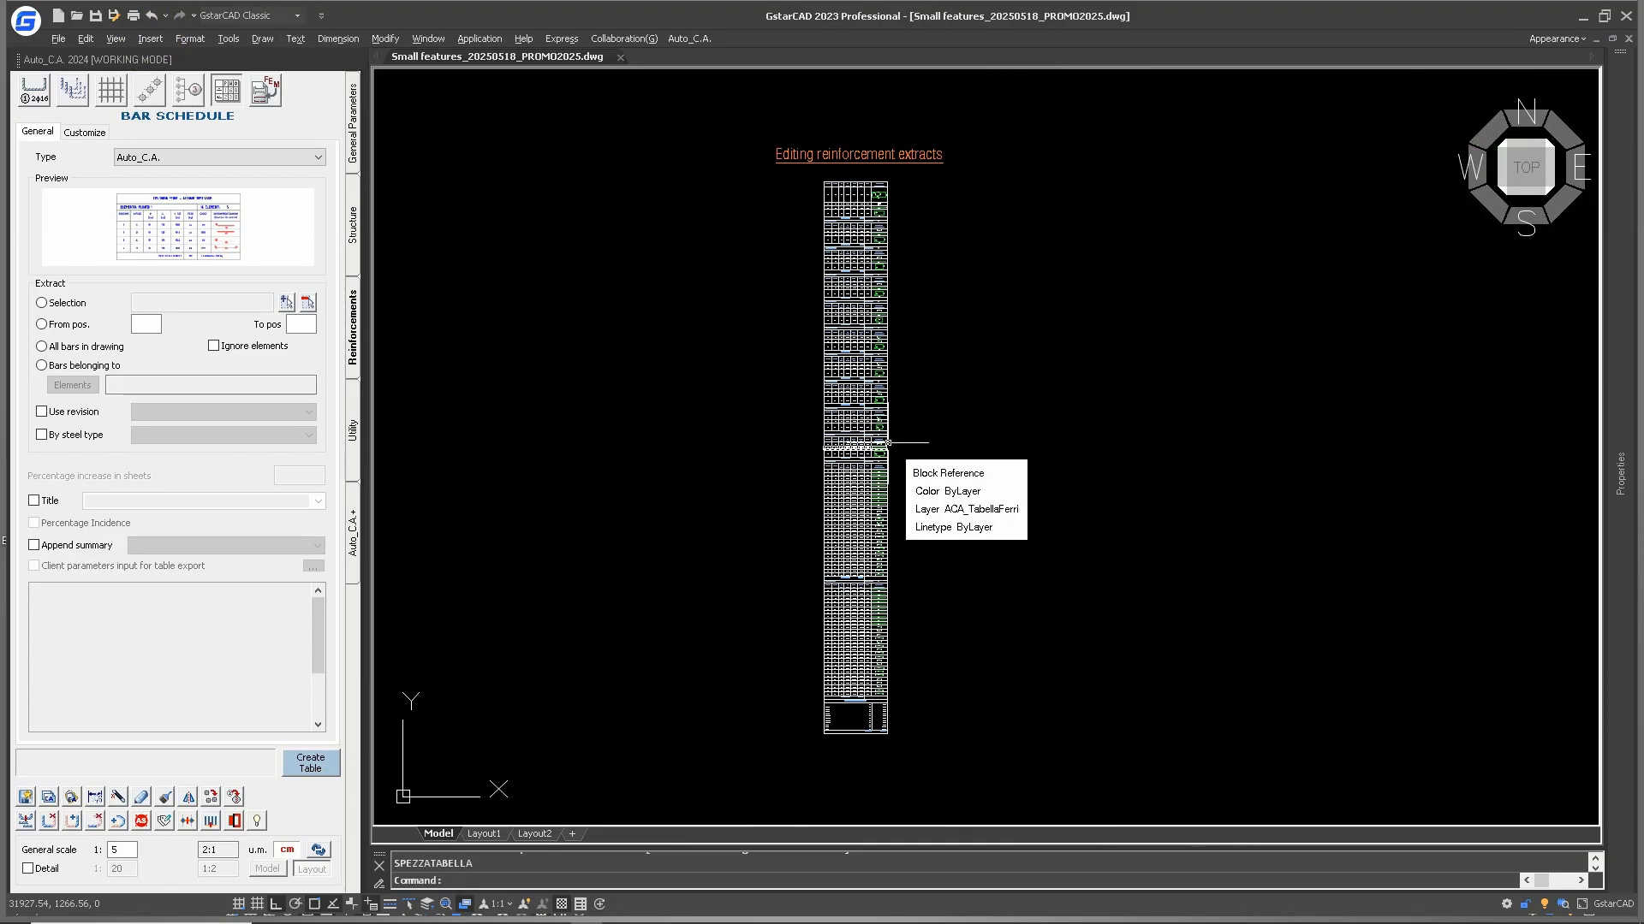
click(940, 434)
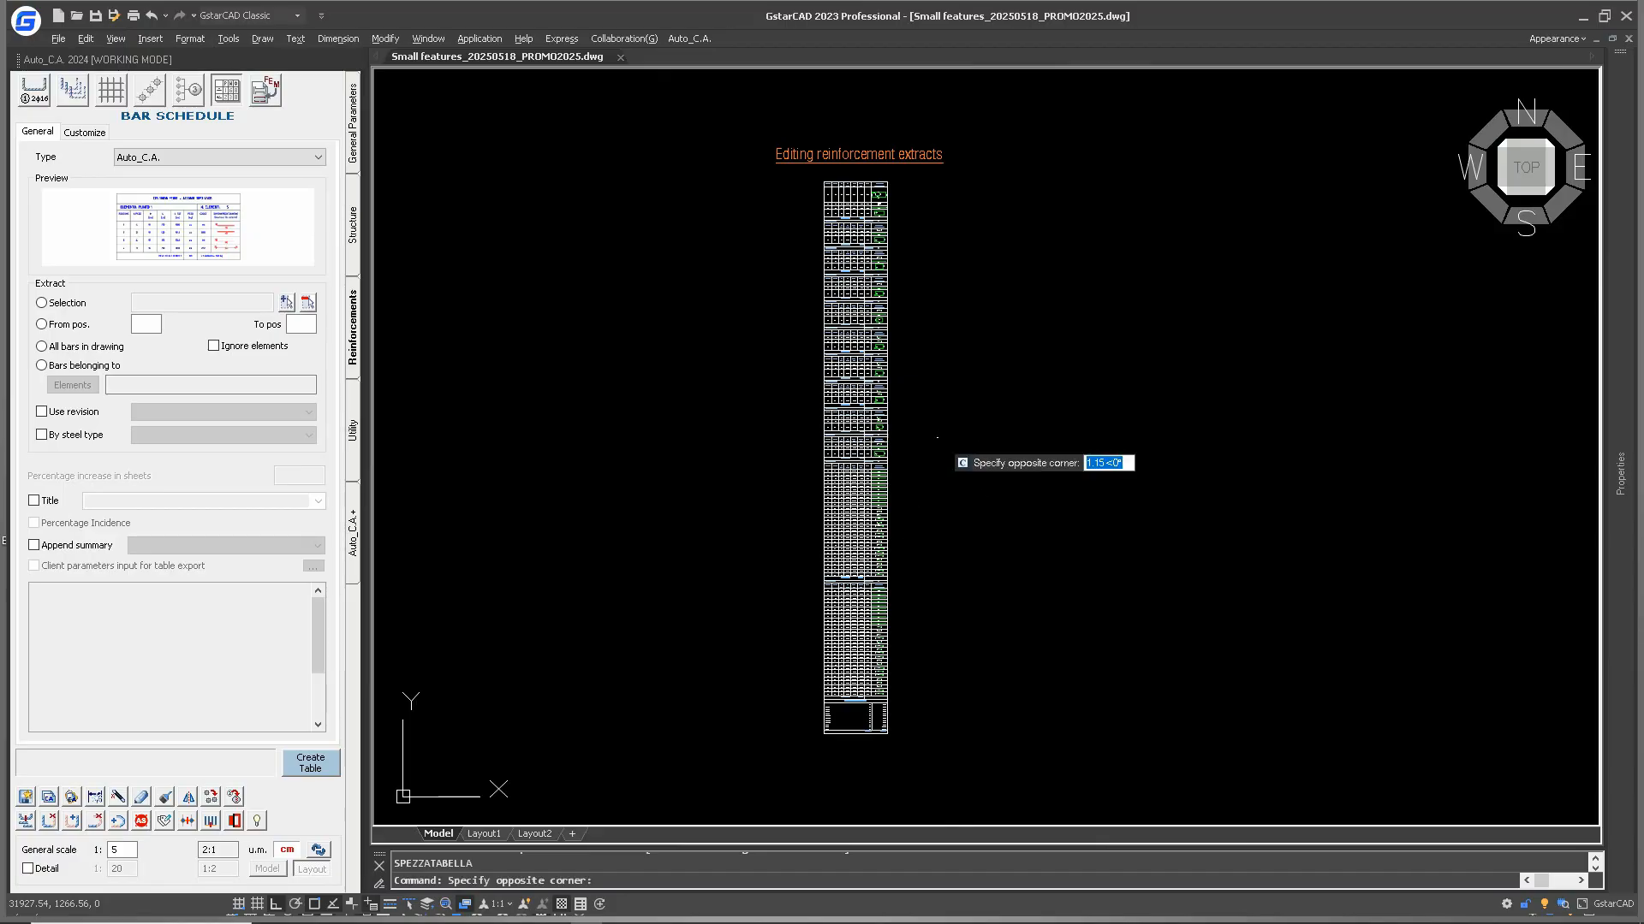
click(762, 511)
right_click(727, 442)
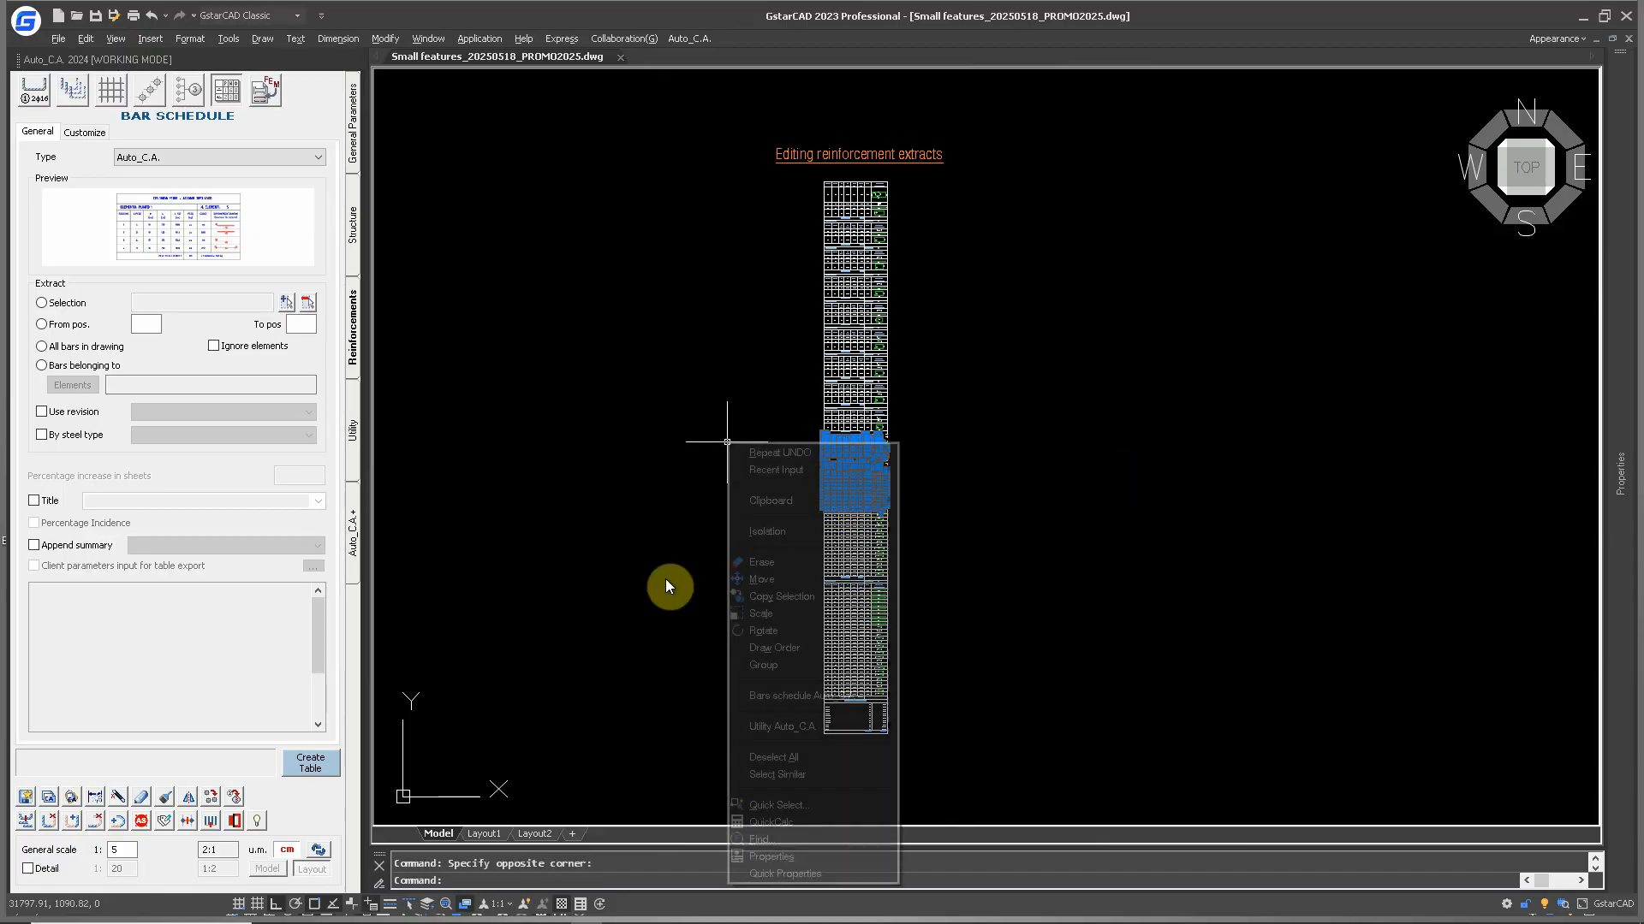
mouse_move(822, 694)
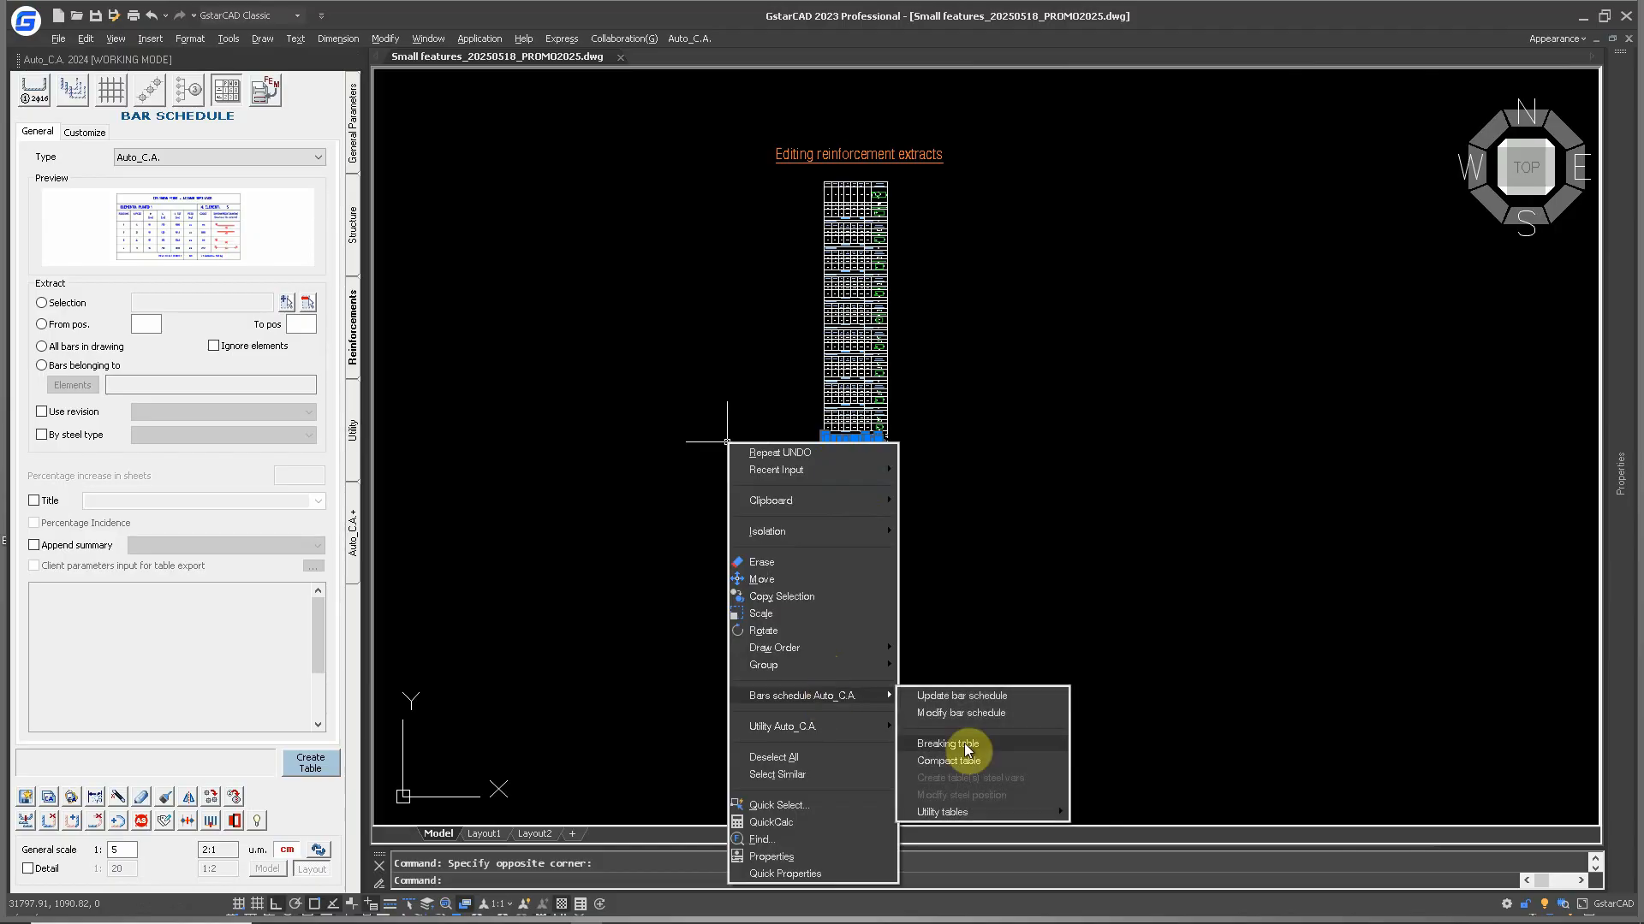
click(968, 750)
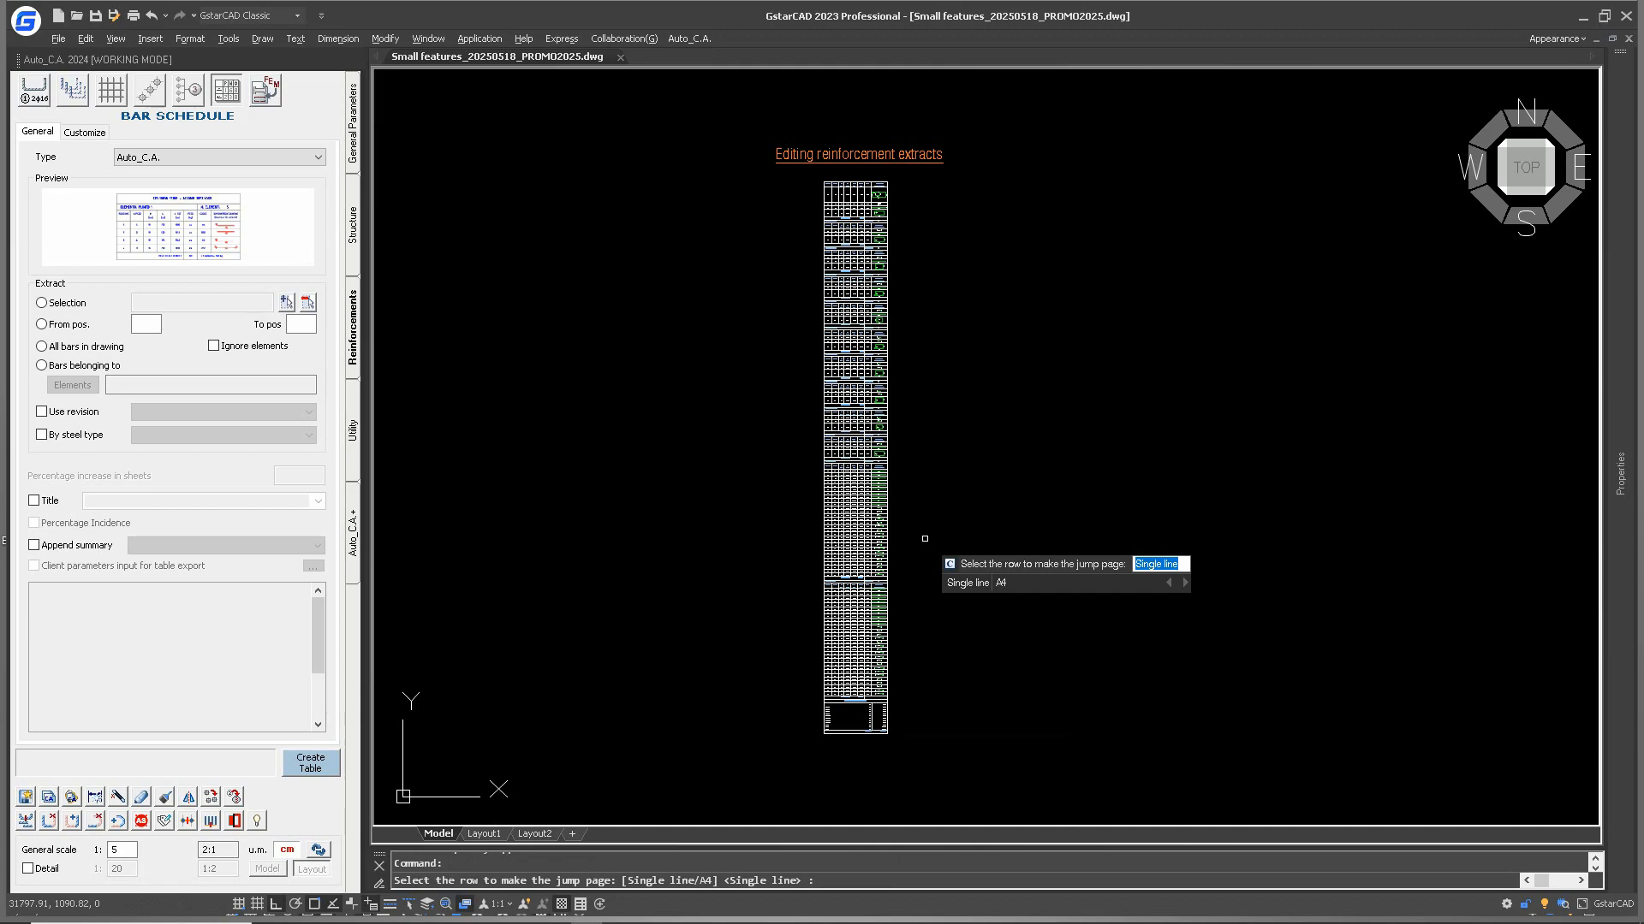
text(a)
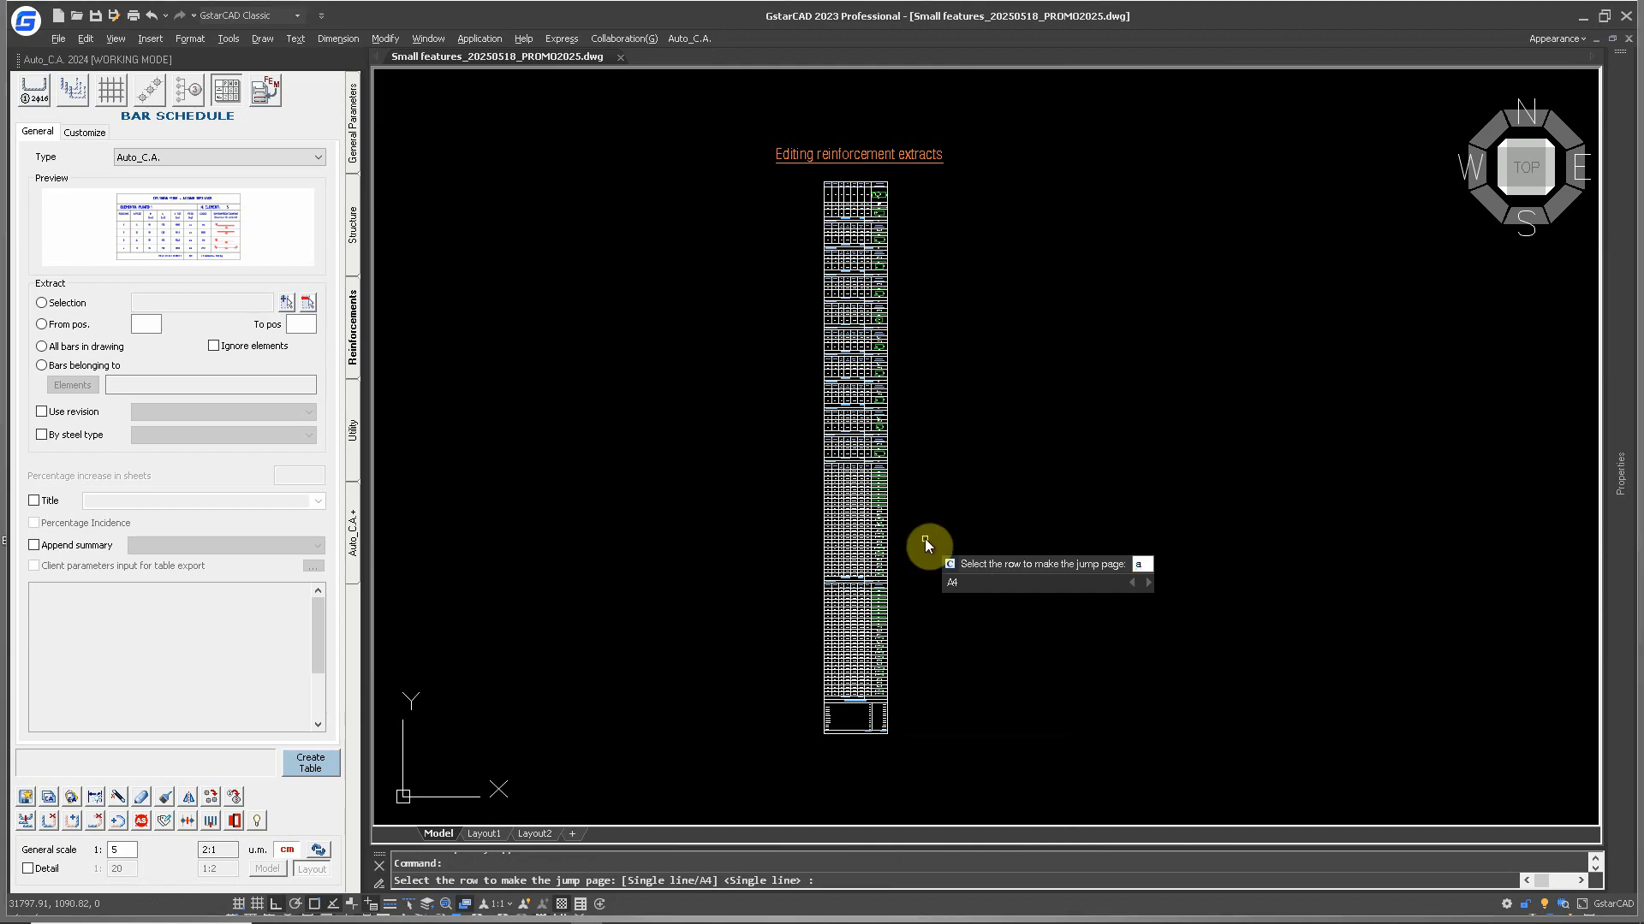
key(Return)
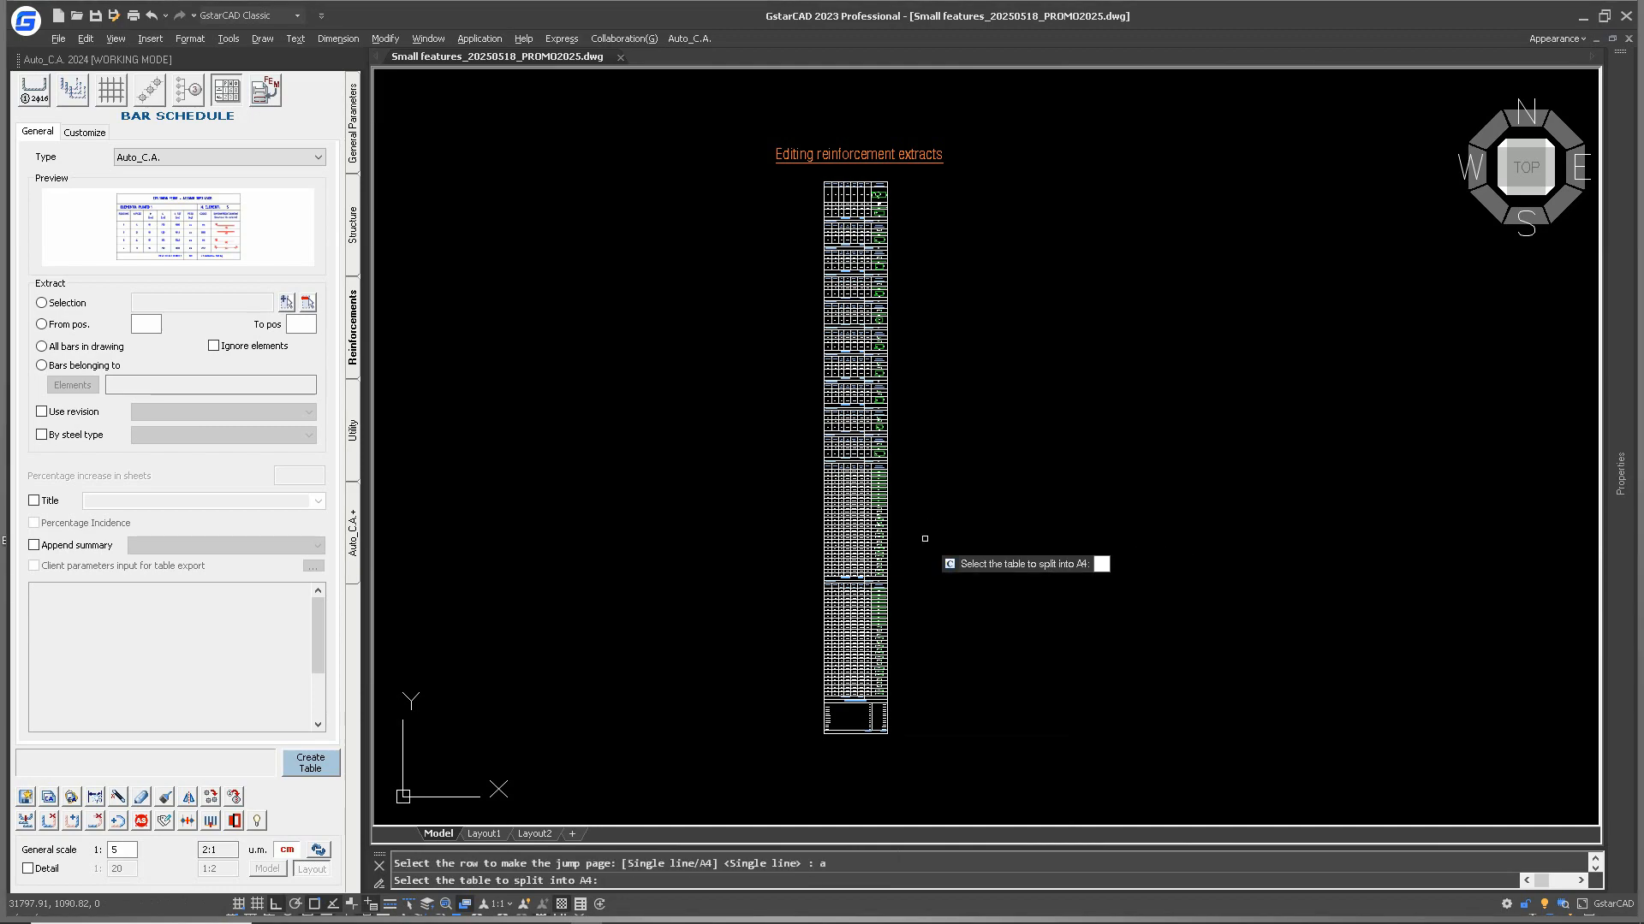
click(835, 480)
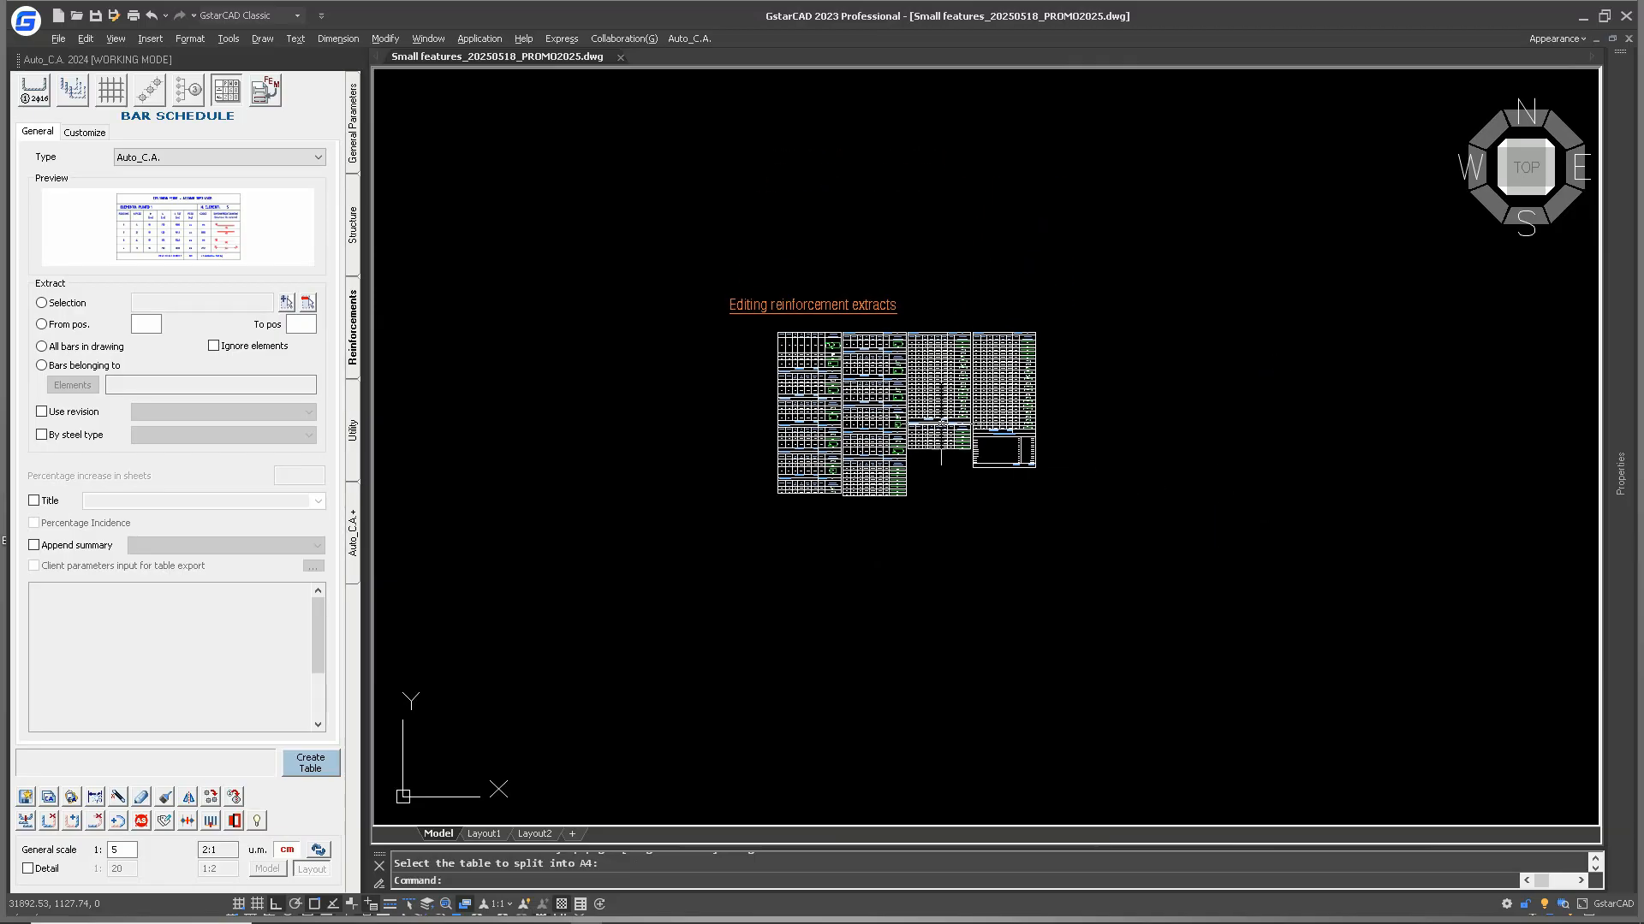
scroll(933, 426, up, 6)
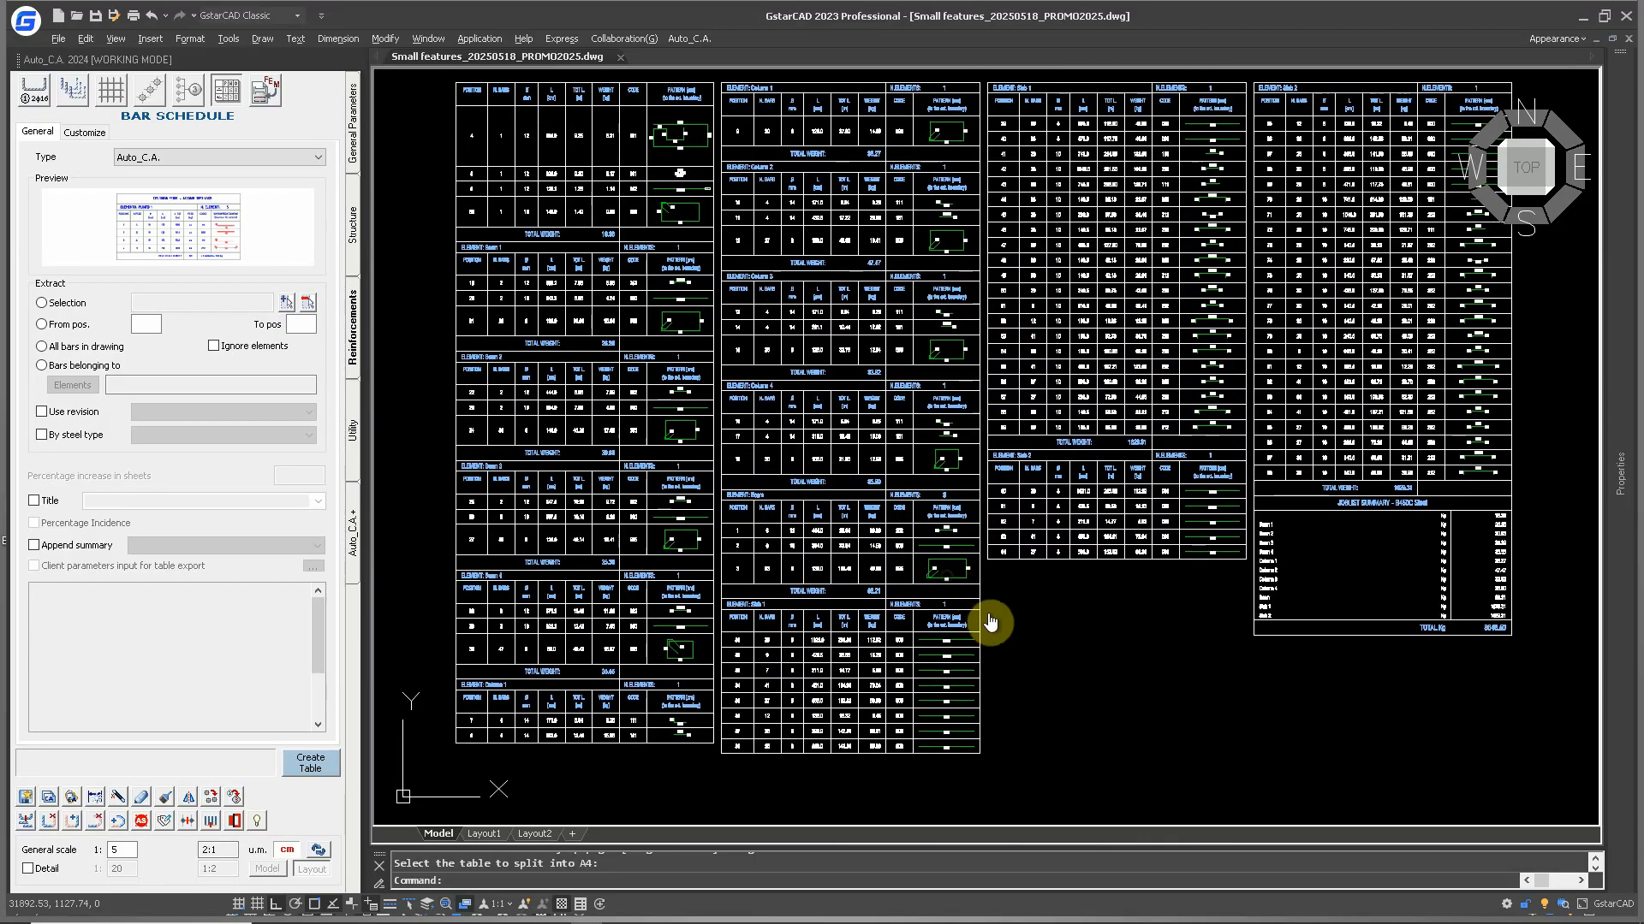
scroll(1047, 613, down, 3)
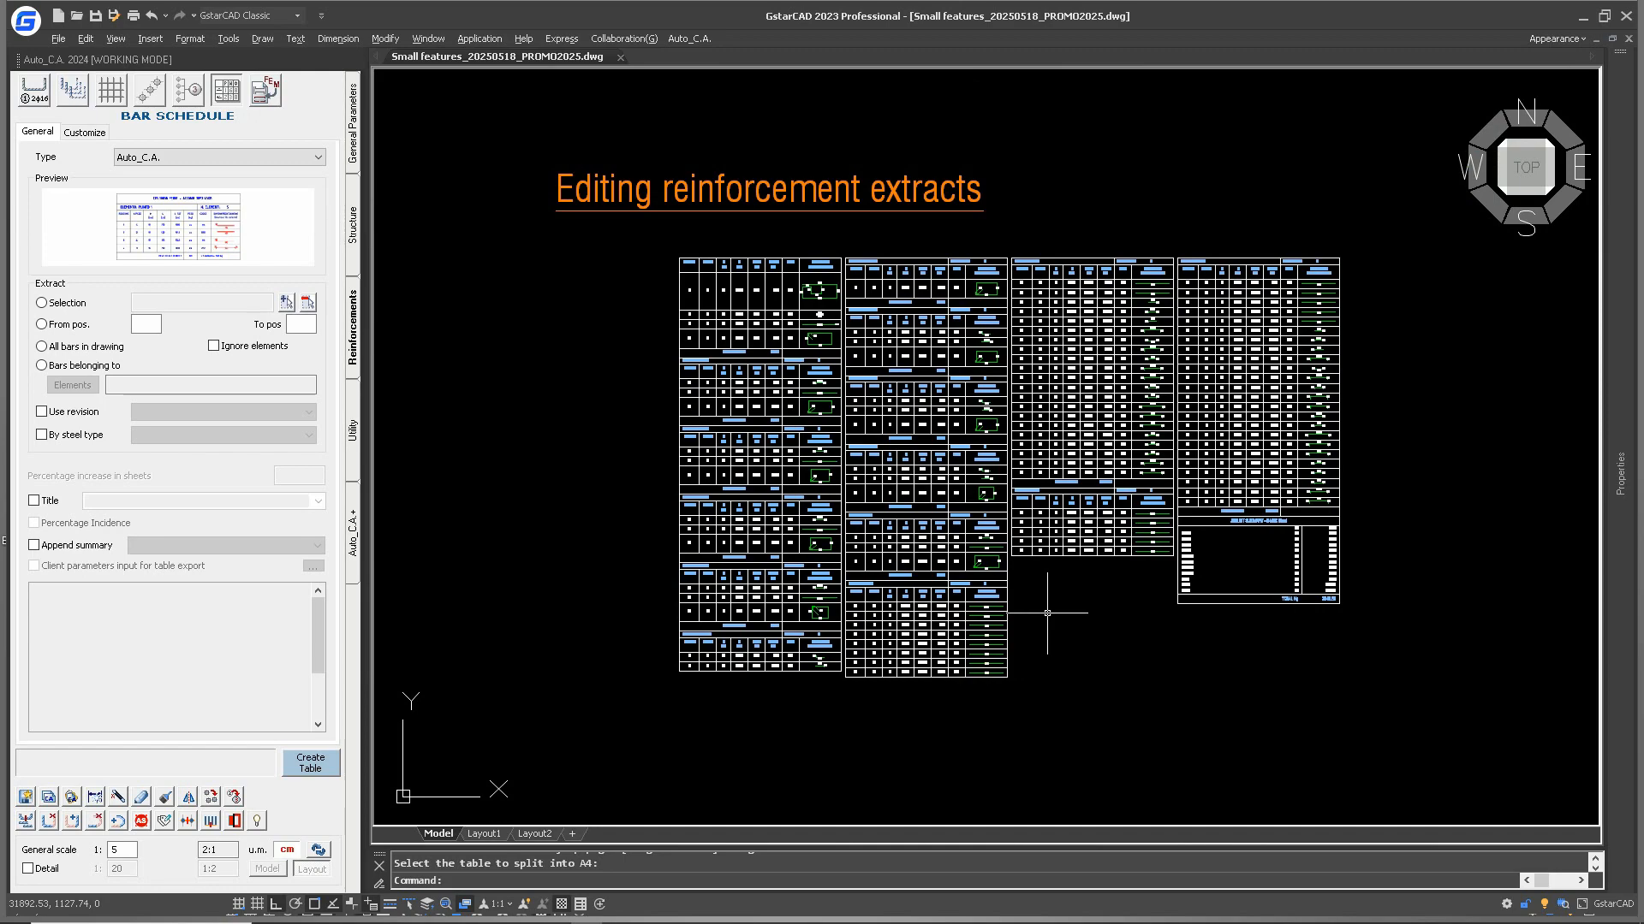
key(Escape)
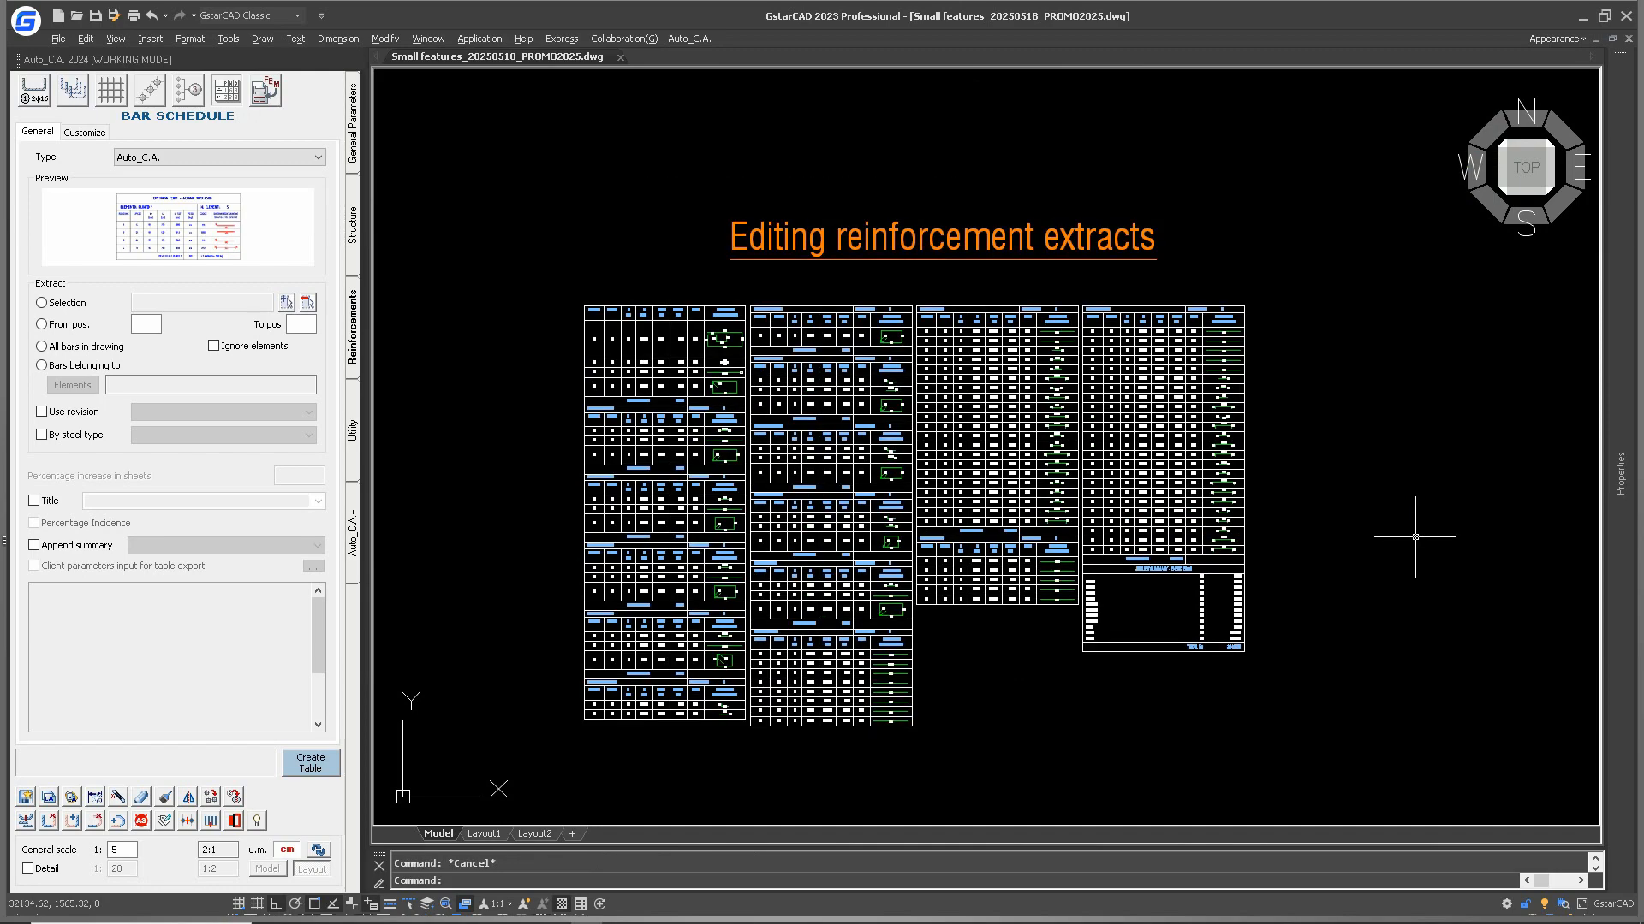